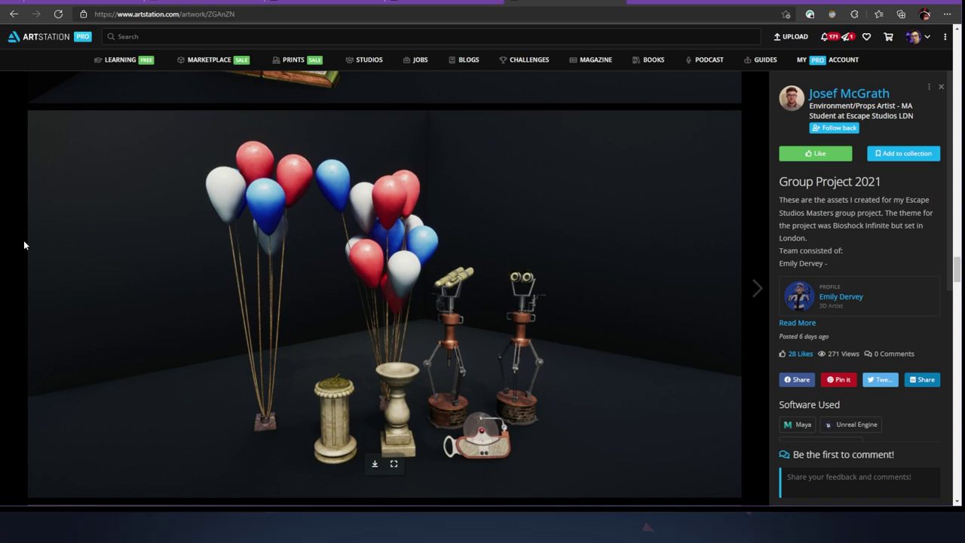
- Look through the prop renders in the Group Project 2021 artwork, including the timetable board, telescope, sundial, telephone and record player
scroll(24, 245, down, 5)
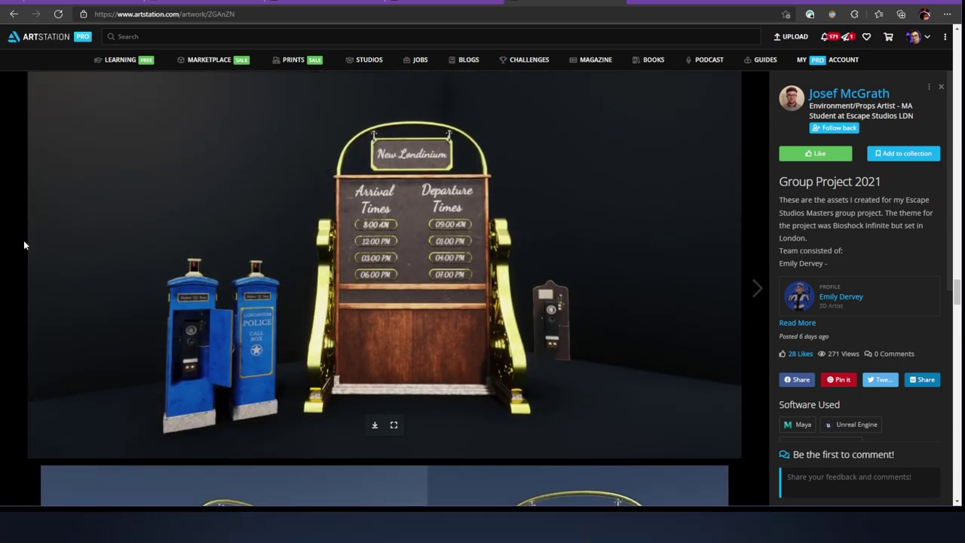
scroll(23, 245, down, 5)
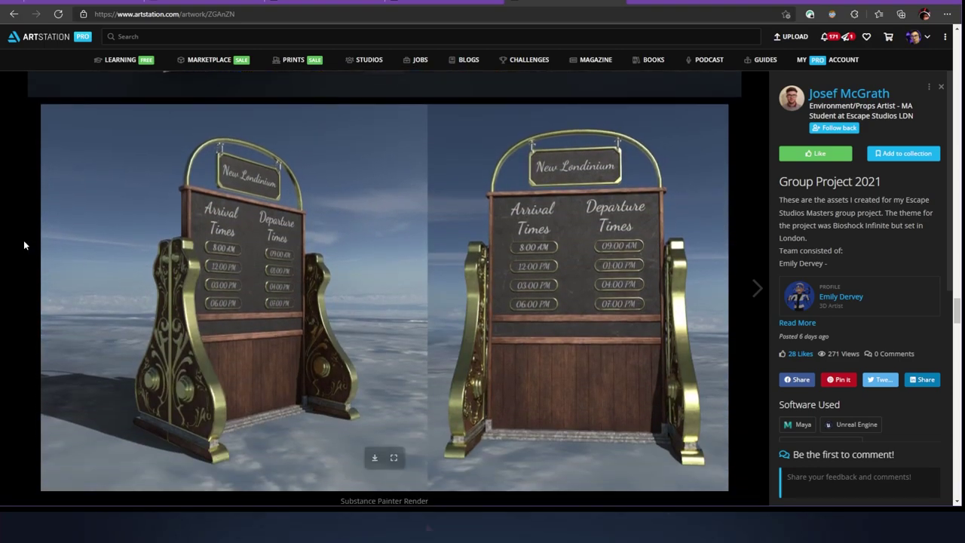
scroll(23, 243, down, 2)
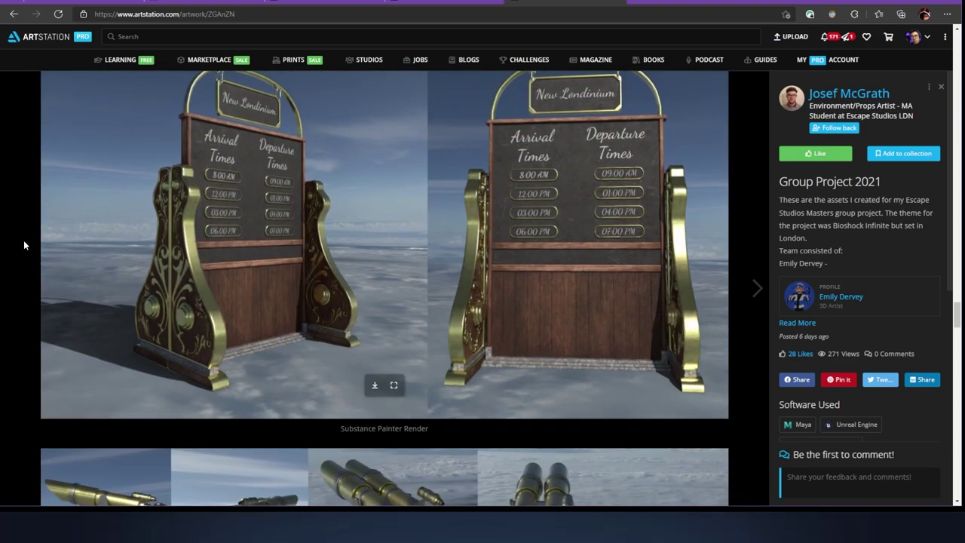
scroll(24, 243, down, 3)
scroll(23, 244, down, 1)
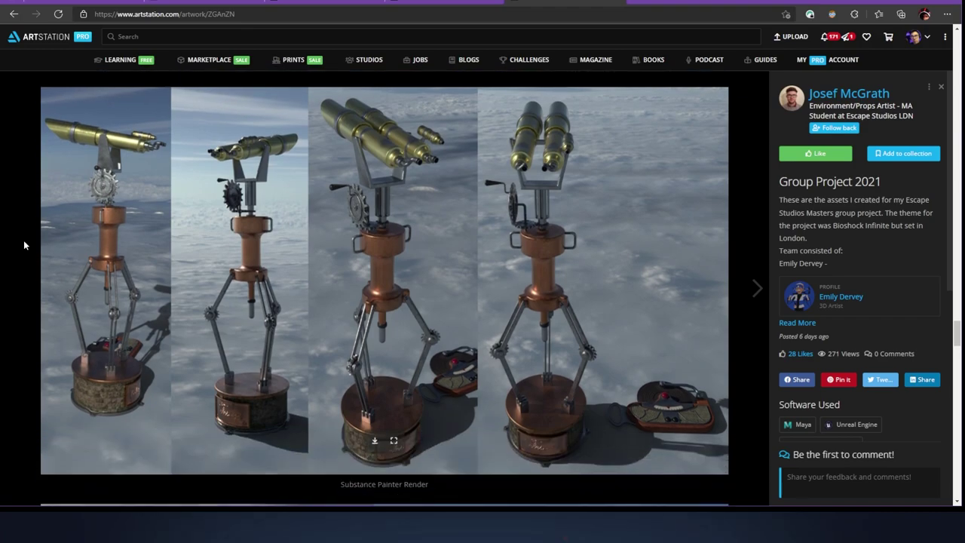
scroll(23, 244, down, 4)
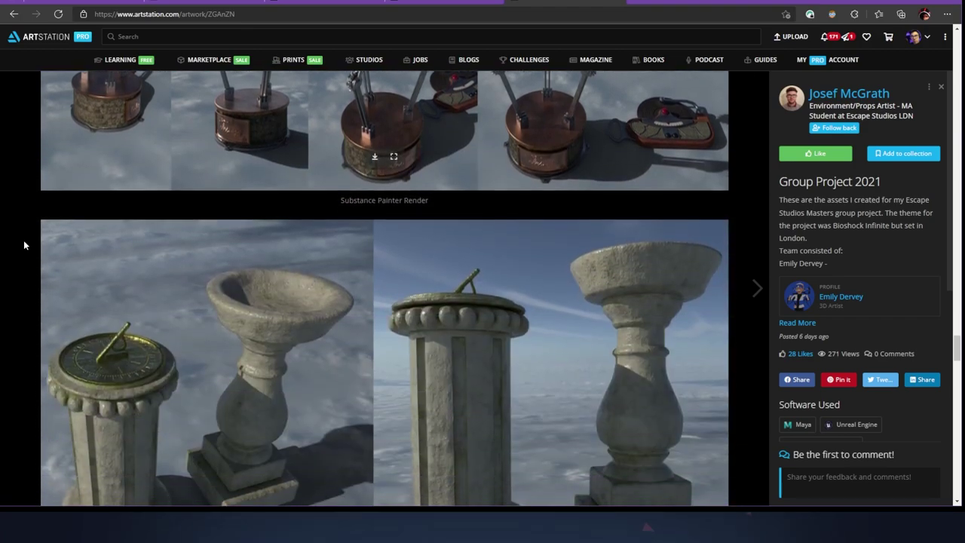
scroll(23, 245, down, 1)
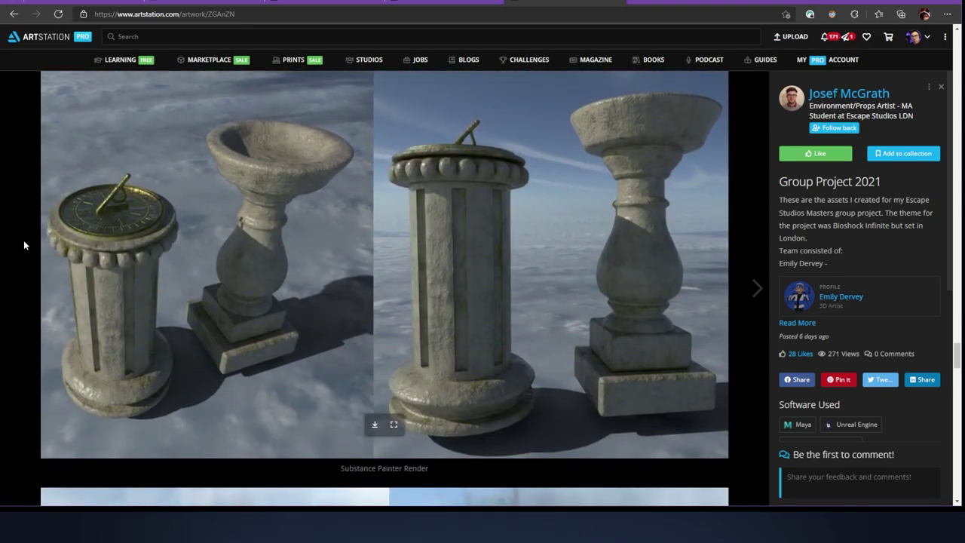
scroll(24, 245, down, 3)
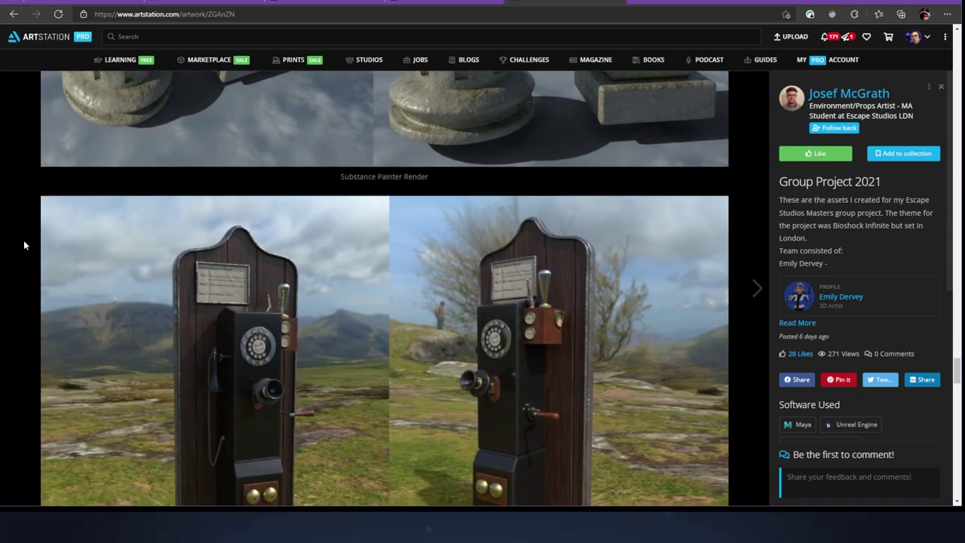
scroll(24, 245, down, 1)
scroll(23, 245, down, 3)
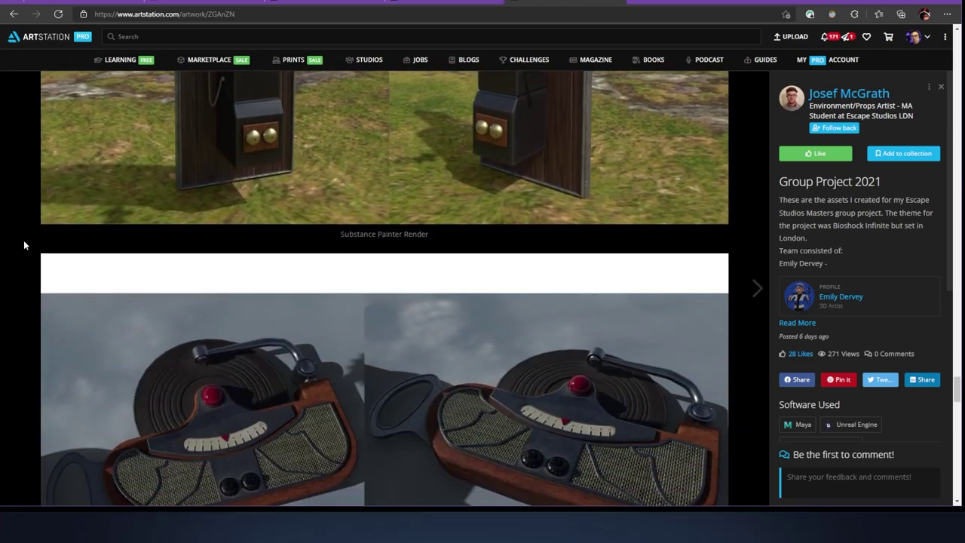
scroll(23, 244, down, 2)
scroll(24, 245, down, 5)
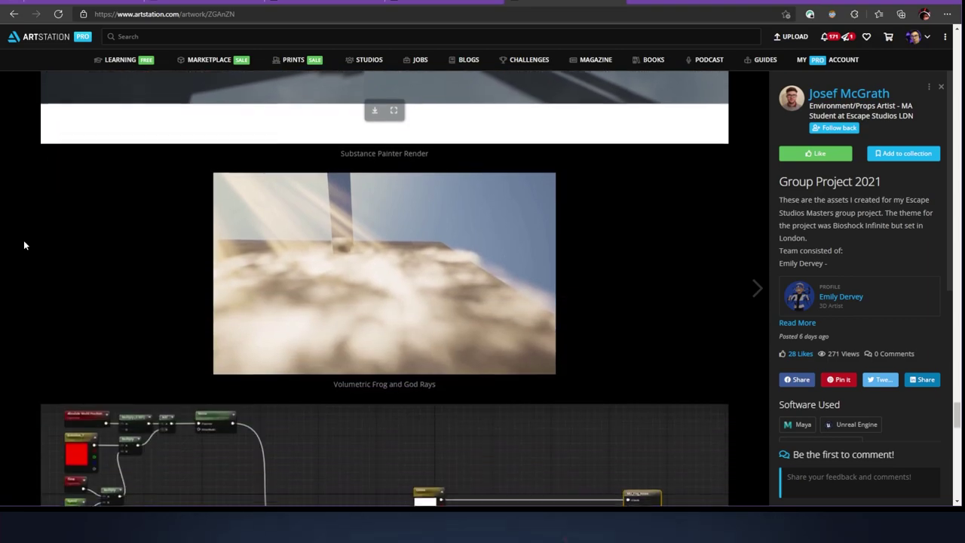
- Examine the volumetric fog material graph near the end of the Group Project 2021 artwork
scroll(23, 245, down, 4)
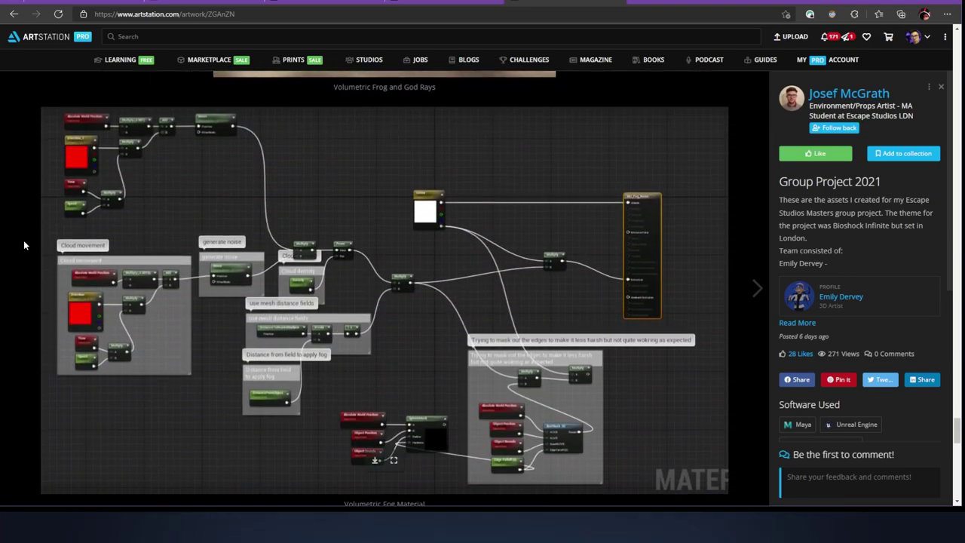
scroll(23, 244, down, 3)
scroll(24, 240, up, 1)
- Return to the artist's portfolio, reopen the Group Project 2021 artwork and view its first street render
key(alt+Left)
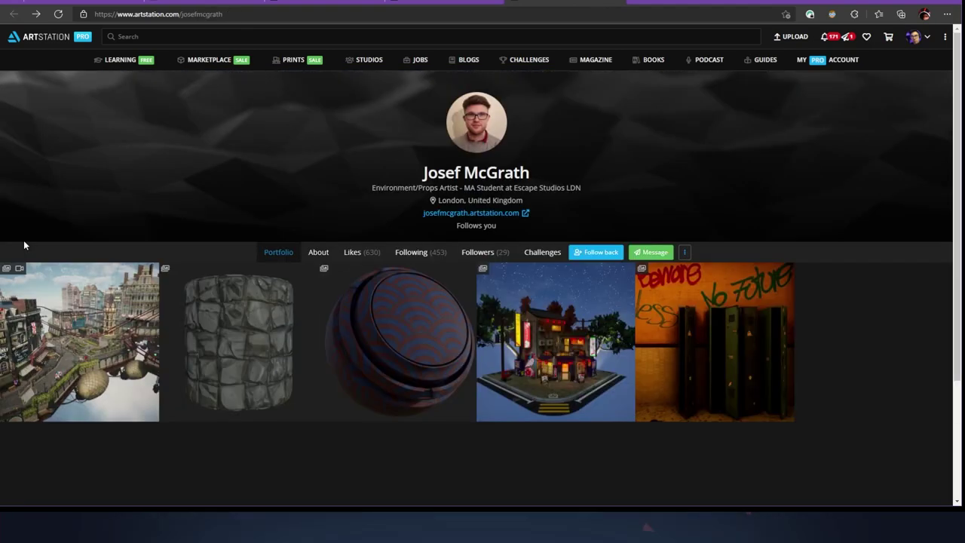
click(58, 301)
scroll(159, 306, down, 5)
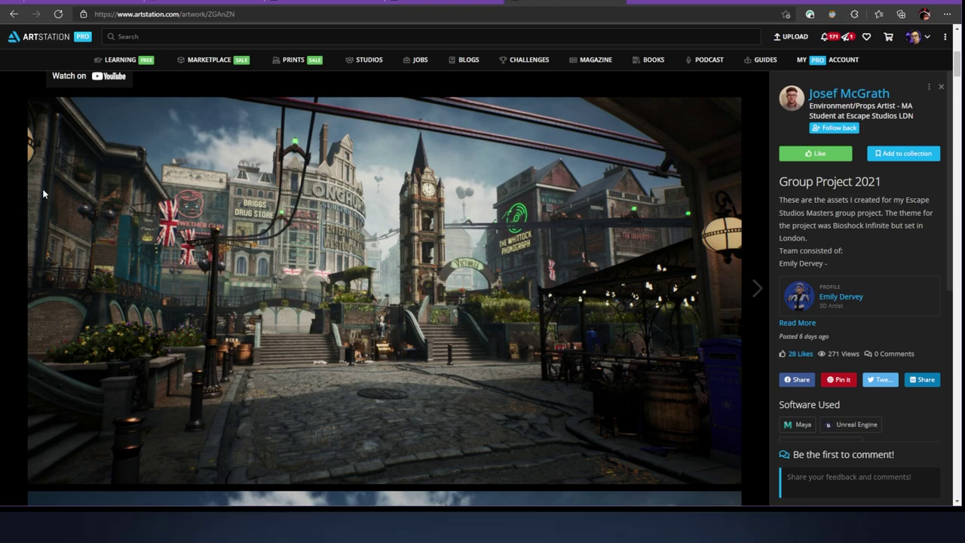
- Leave this artwork and open "Bioshock Infinite in London - Group Project" from the 2D and 3D artist's portfolio
right_click(15, 19)
click(15, 18)
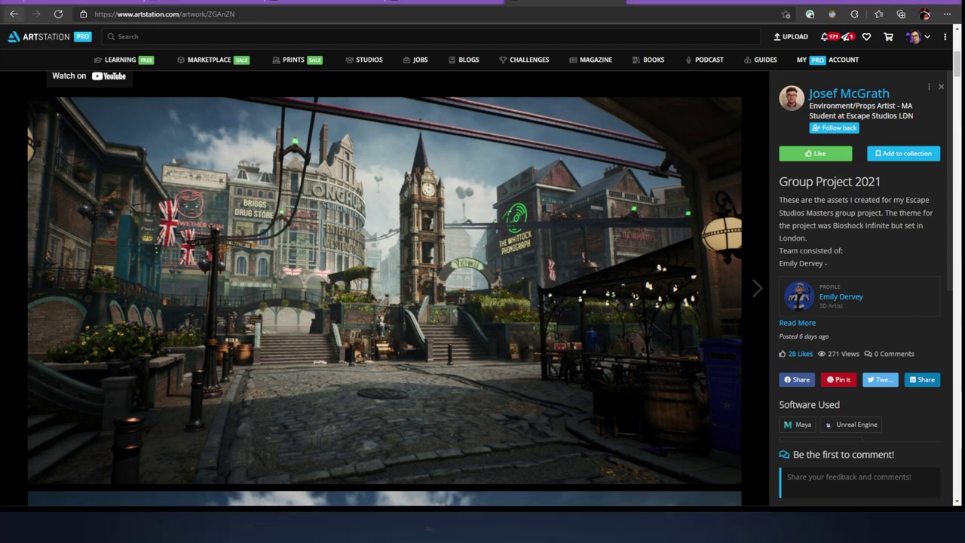
key(alt+Left)
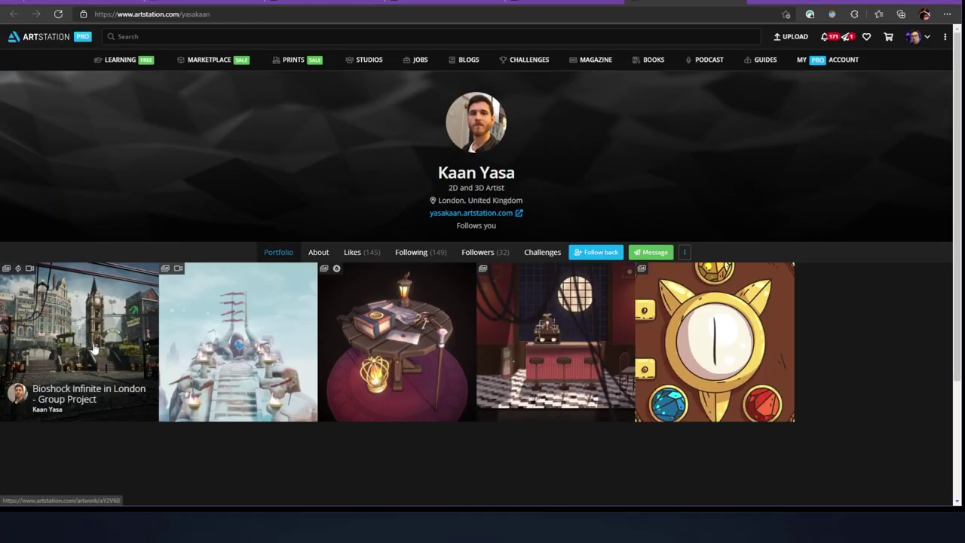
click(112, 326)
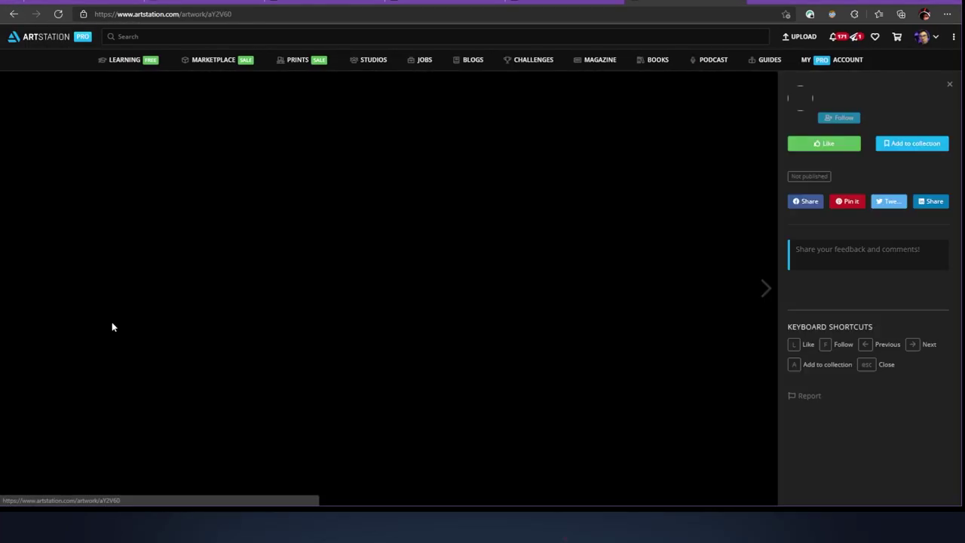
- Look through the street and shopfront scenes and the modular building renders of the Bioshock Infinite in London project
scroll(130, 301, down, 10)
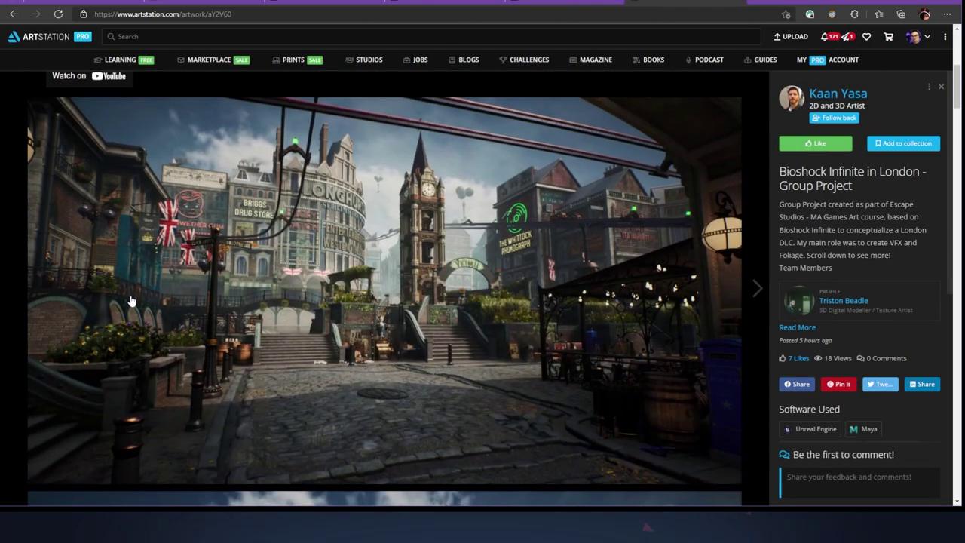
scroll(130, 296, down, 6)
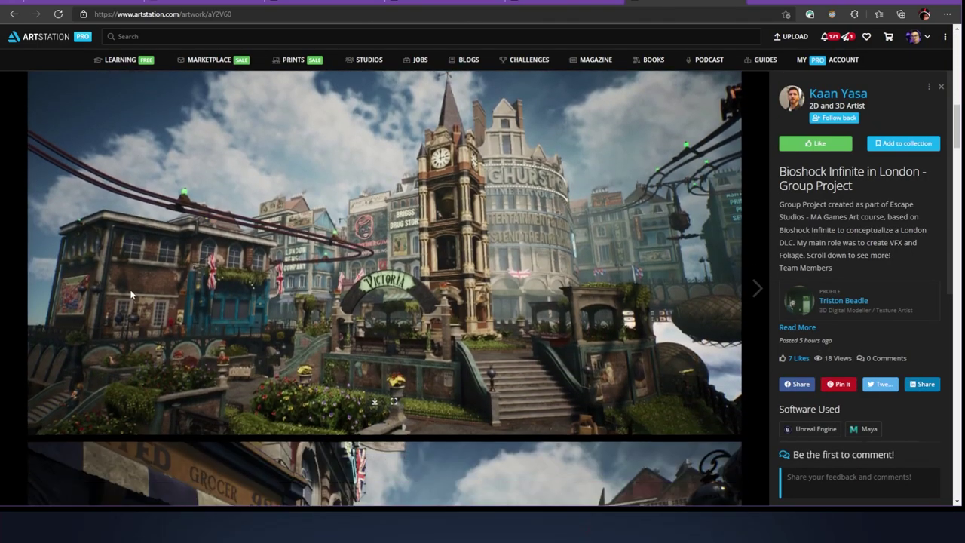
scroll(130, 293, down, 5)
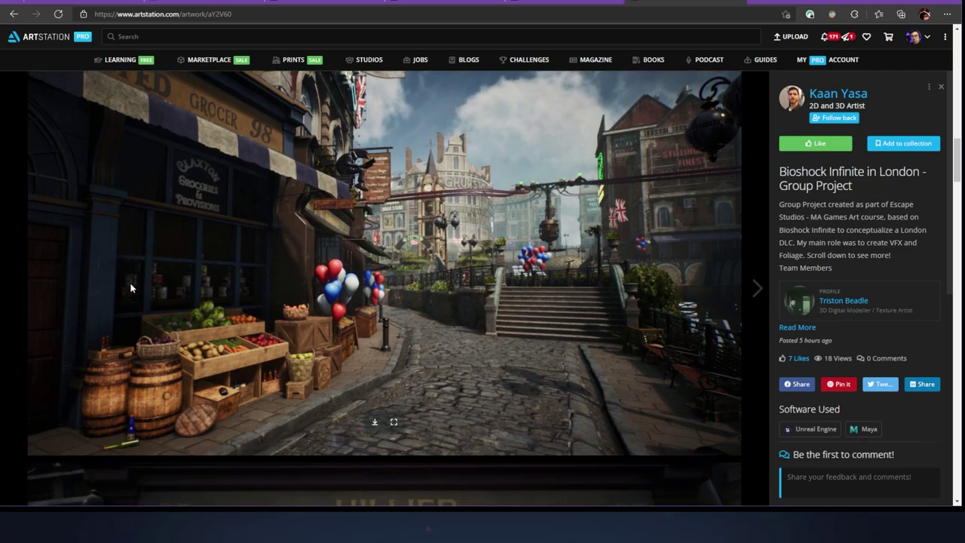
scroll(130, 279, down, 5)
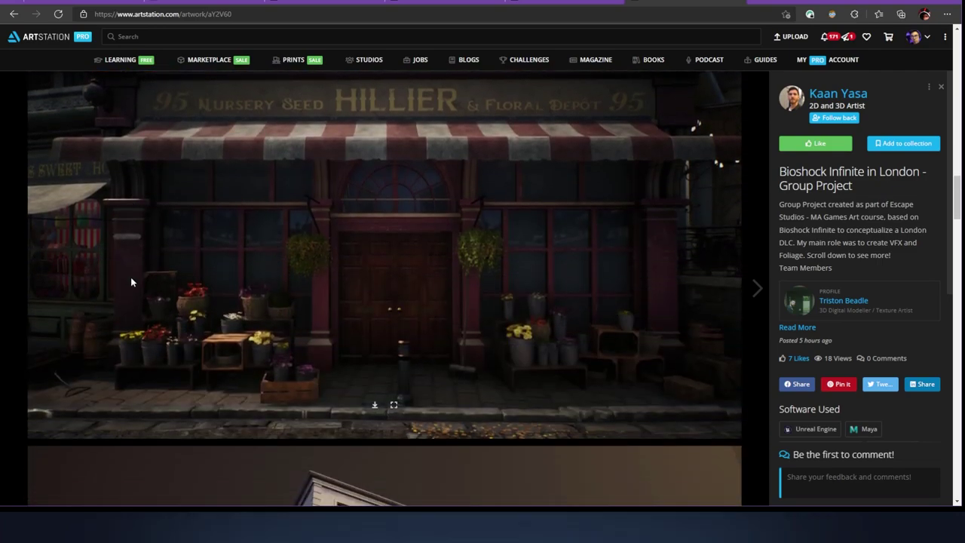
scroll(131, 281, down, 5)
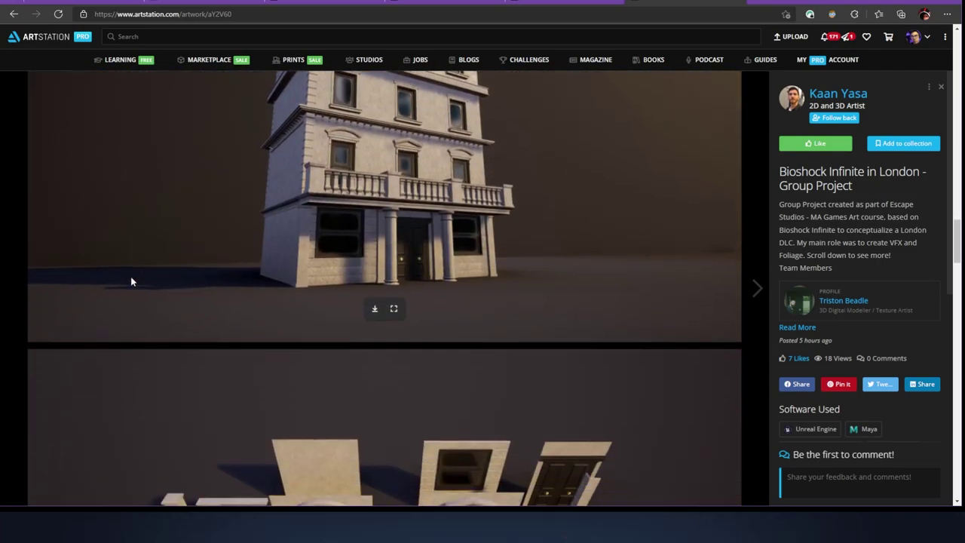
scroll(131, 275, down, 5)
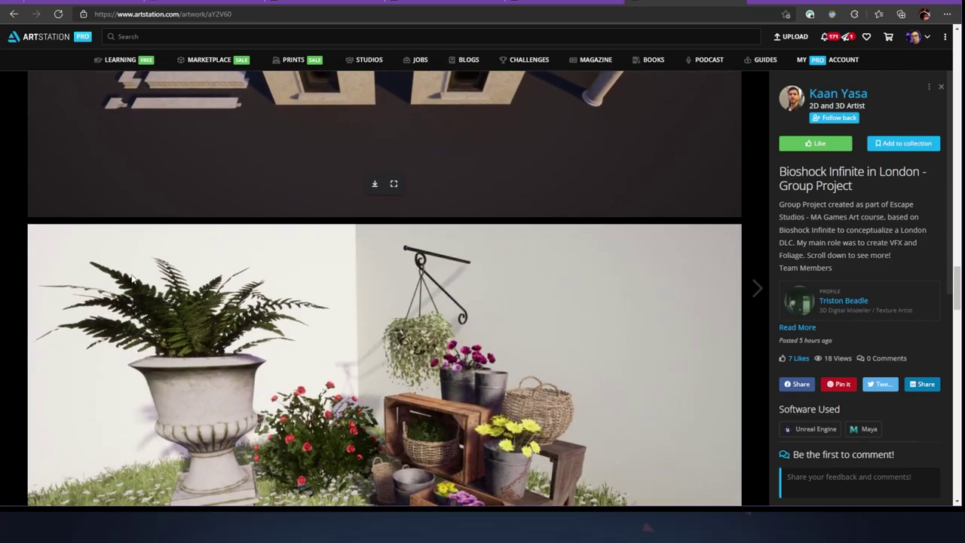
- Examine the foliage, flower, container and food prop renders through to the VFX clip with the flags
scroll(131, 279, down, 1)
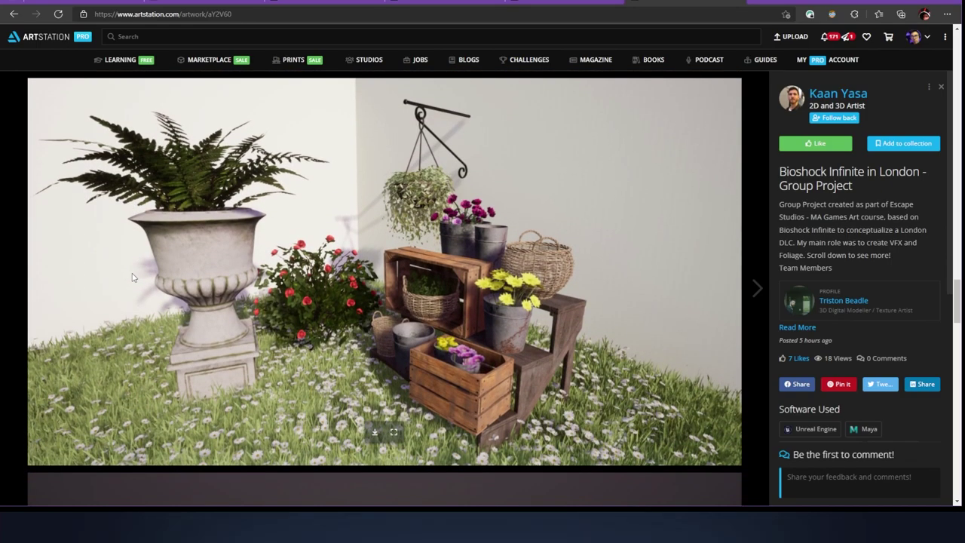
scroll(131, 276, down, 5)
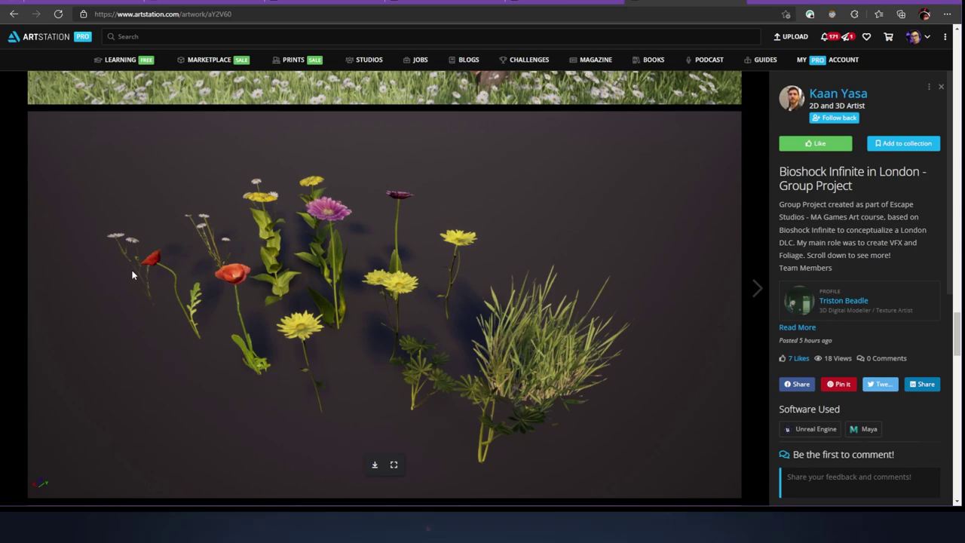
scroll(132, 276, down, 7)
scroll(132, 270, down, 3)
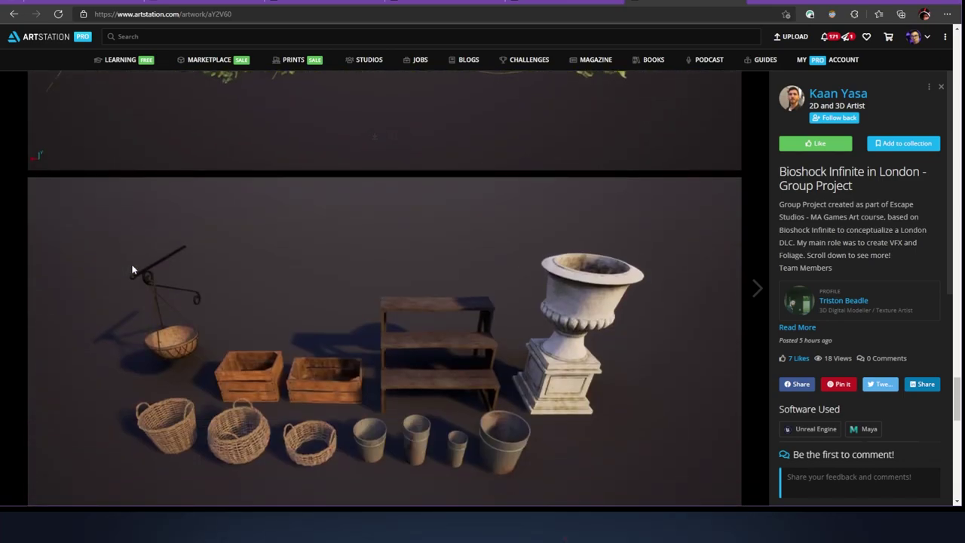
scroll(132, 269, down, 8)
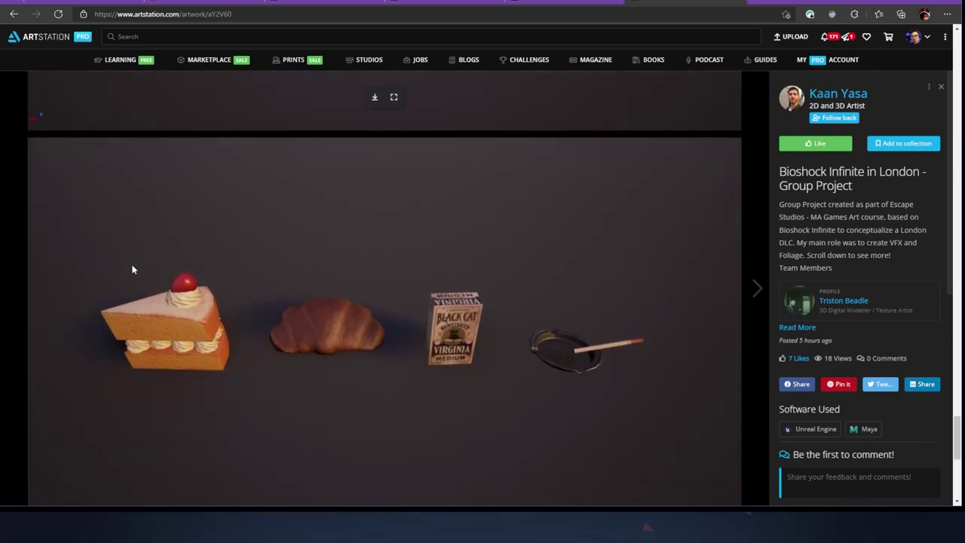
scroll(132, 269, down, 1)
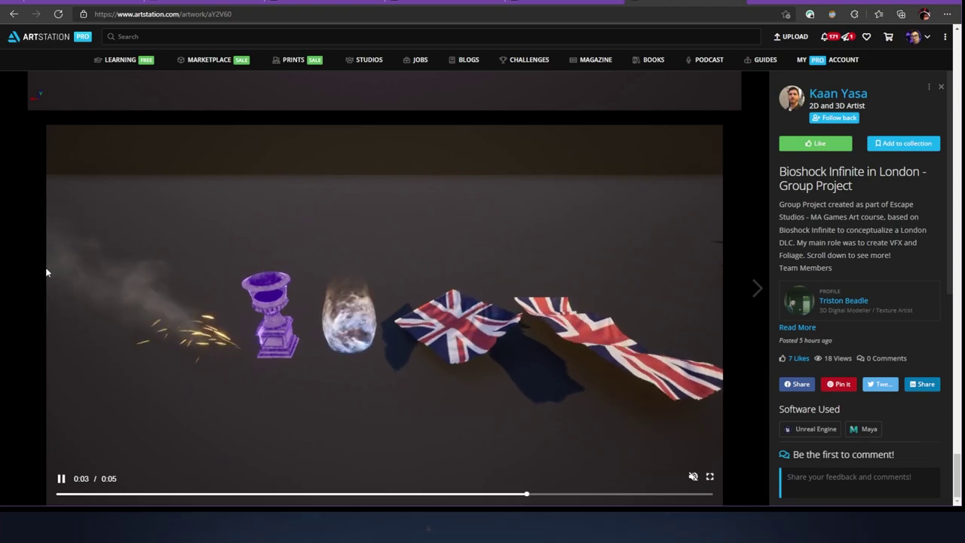
- Revisit the cake and croissant props, the VFX clip and the basket and planter renders
scroll(56, 261, up, 5)
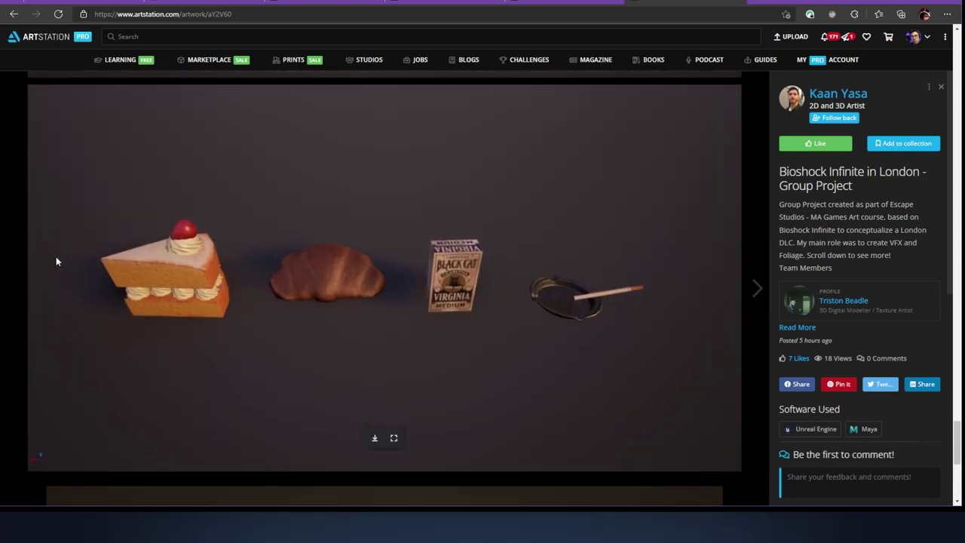
scroll(56, 260, down, 5)
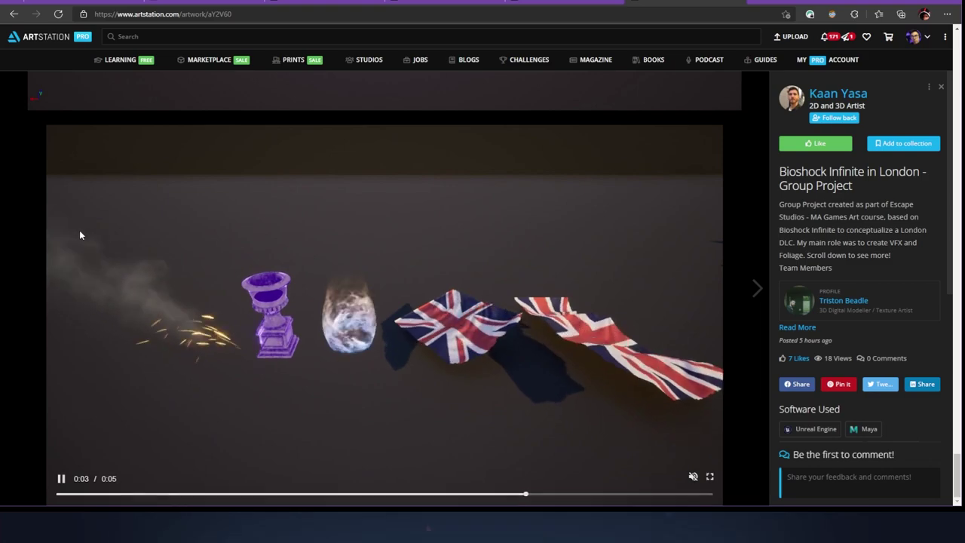
scroll(45, 291, down, 10)
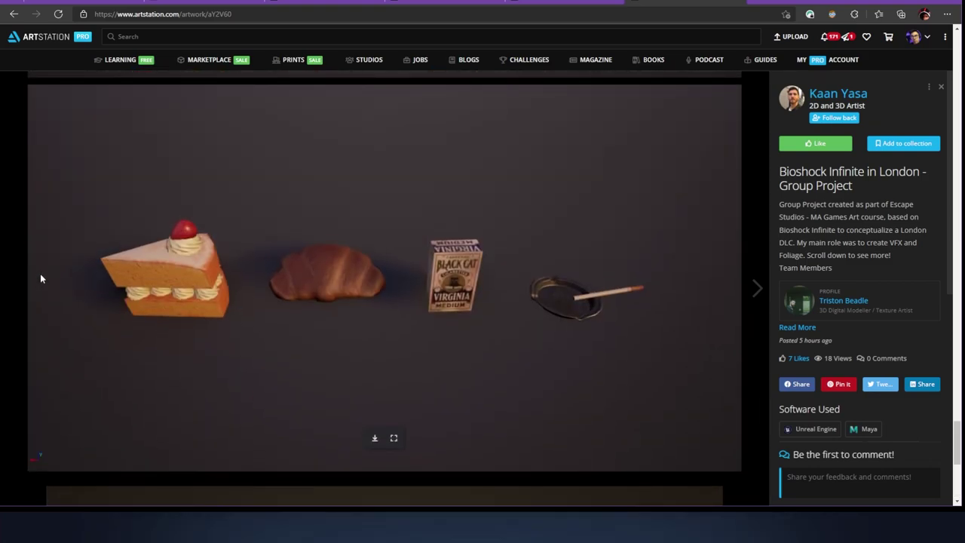
scroll(34, 207, up, 3)
scroll(35, 208, up, 1)
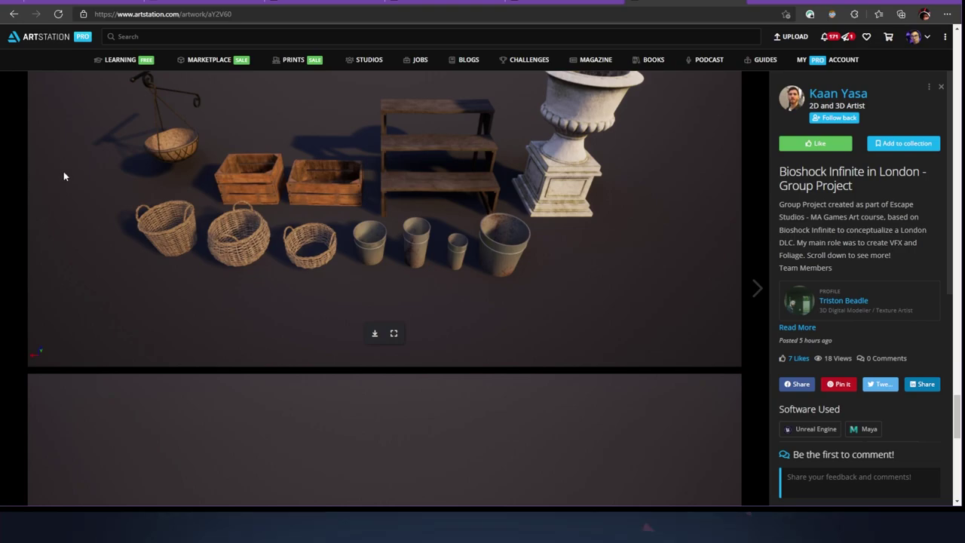
scroll(39, 254, down, 10)
- Re-examine the garden scene with the potted fern, rose bush, flower crates and daisy-covered grass
scroll(54, 248, up, 2)
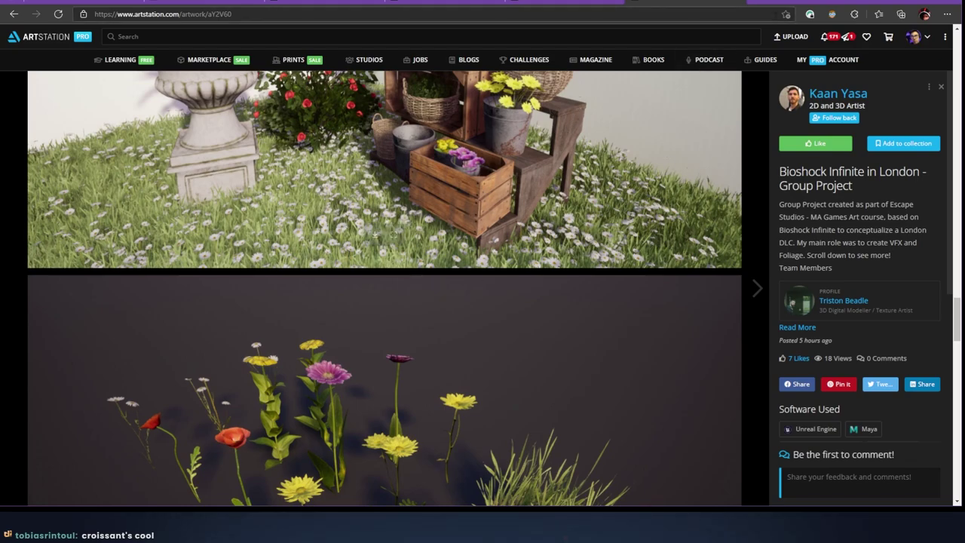
scroll(609, 213, up, 2)
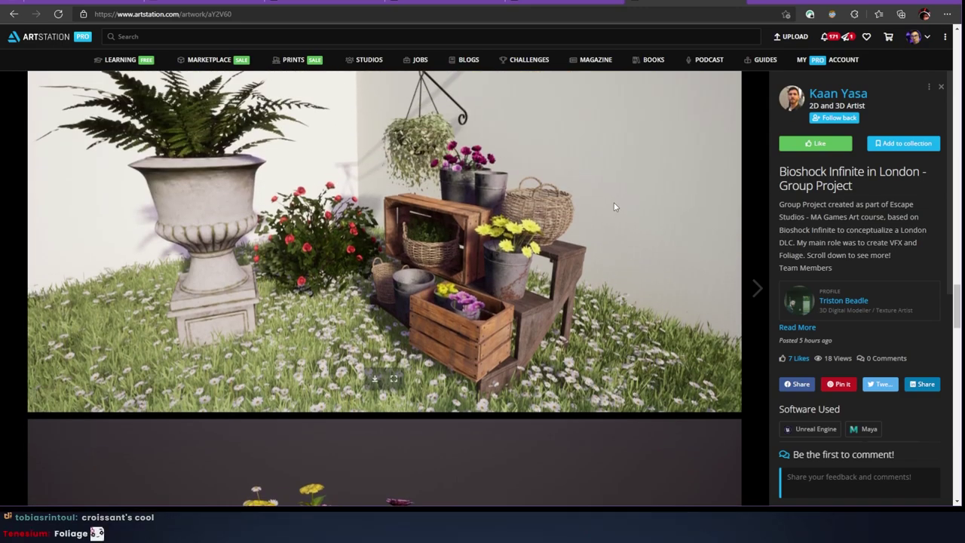
scroll(482, 162, down, 3)
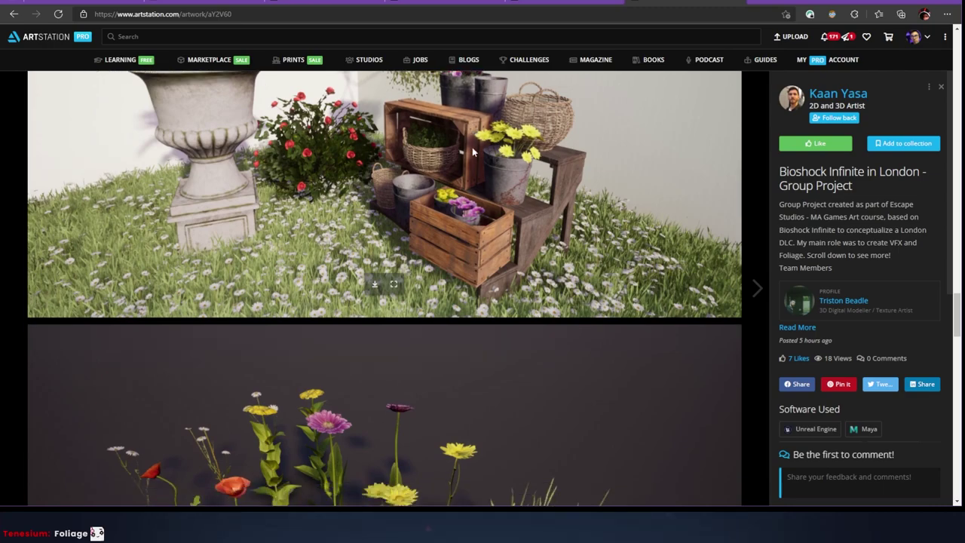
scroll(575, 166, up, 3)
scroll(575, 164, up, 2)
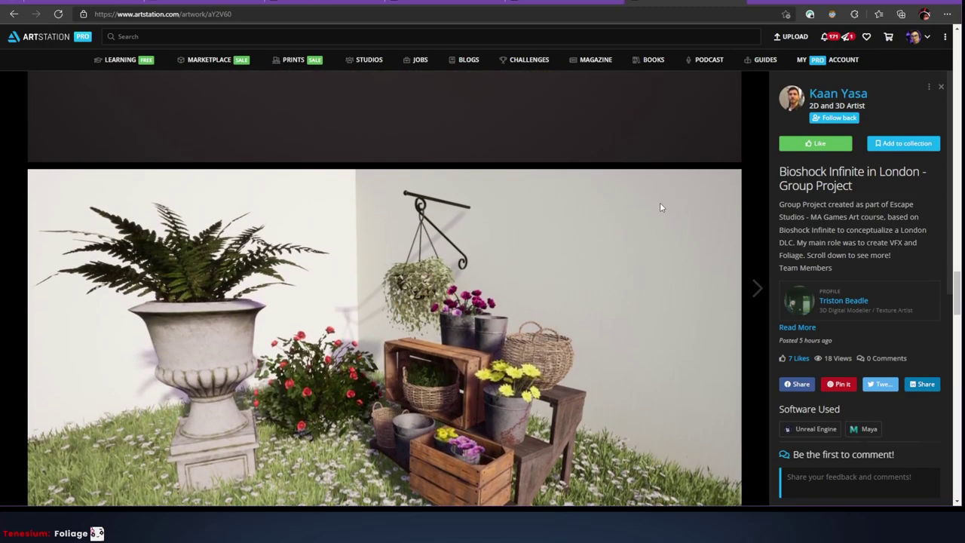
scroll(683, 211, down, 1)
scroll(676, 202, down, 1)
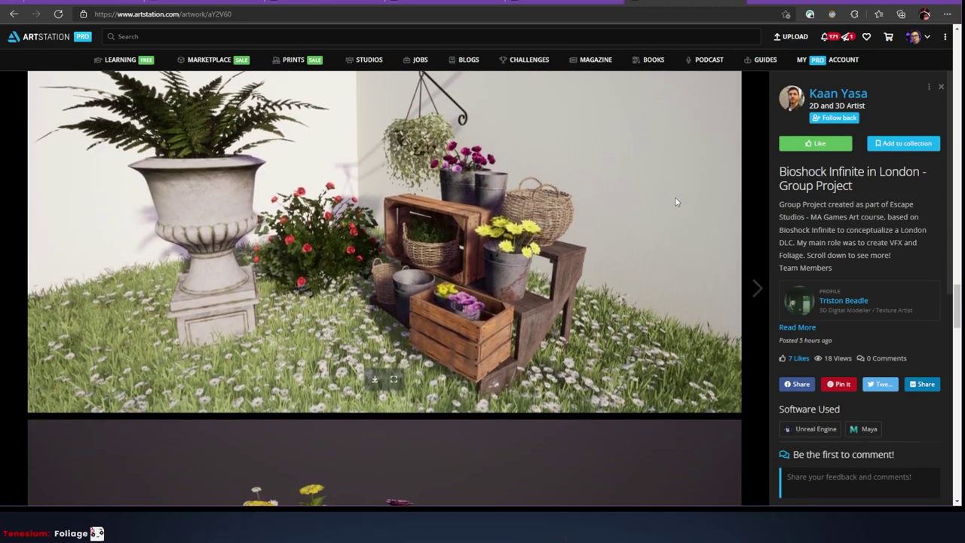
- Look back at the modular building pieces and open the next student's Bioshock Infinite in London project to view its street renders
scroll(676, 202, up, 2)
scroll(674, 199, up, 4)
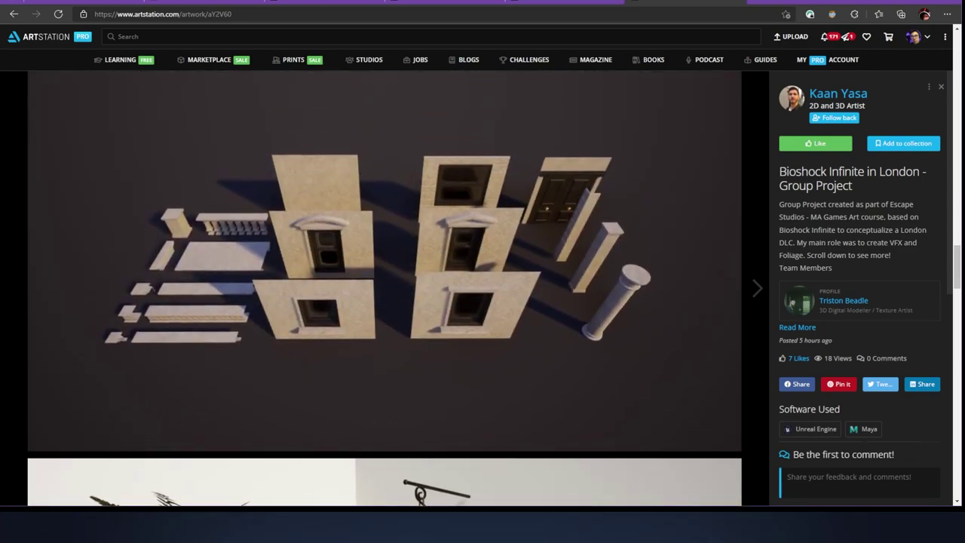
key(ctrl+Tab)
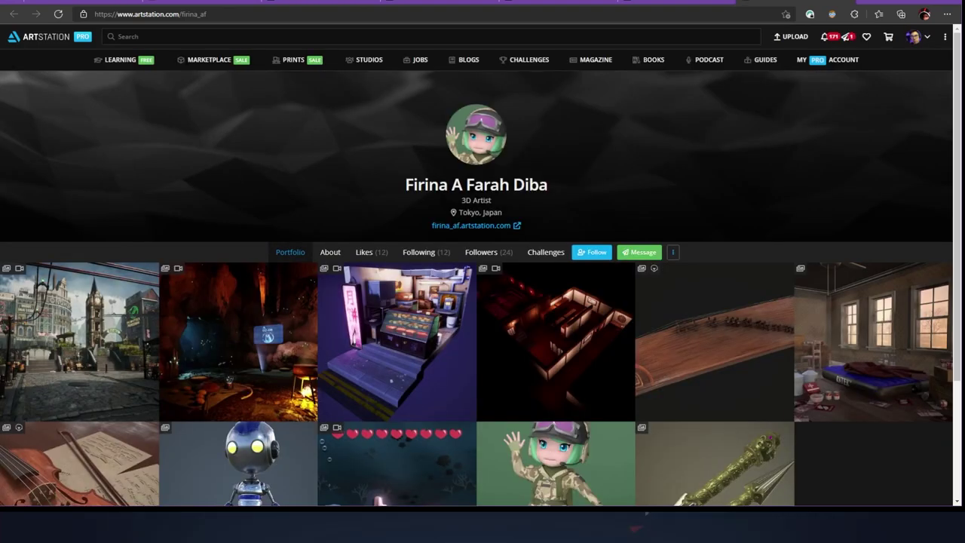
click(73, 370)
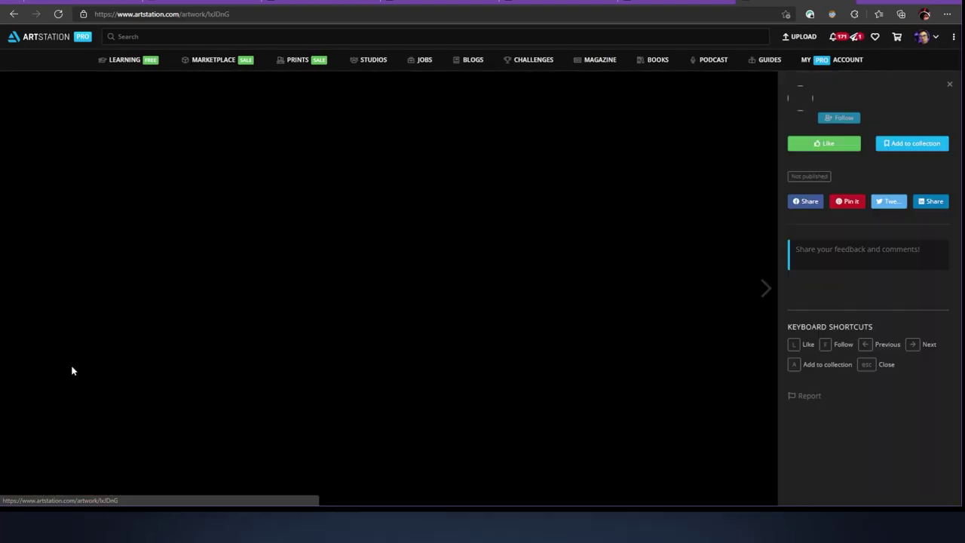
scroll(77, 367, down, 4)
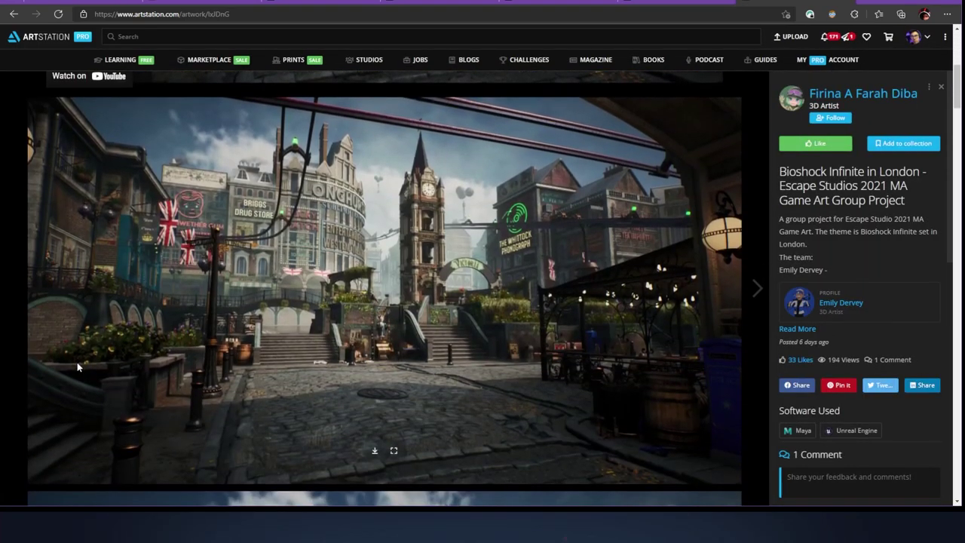
scroll(77, 362, down, 10)
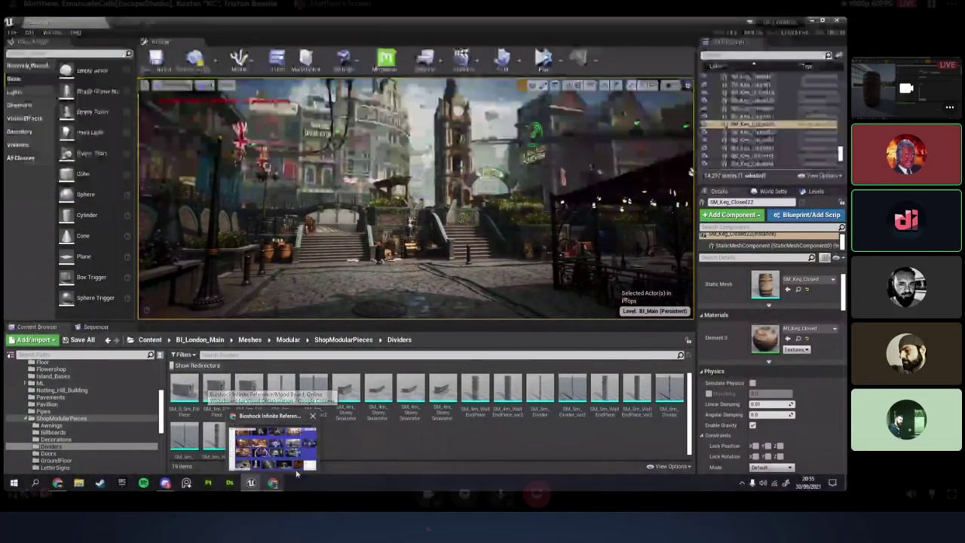
- Switch to the Unreal Engine level and look around the sky, clouds and floating buildings beyond the London square
click(297, 471)
key(alt+Tab)
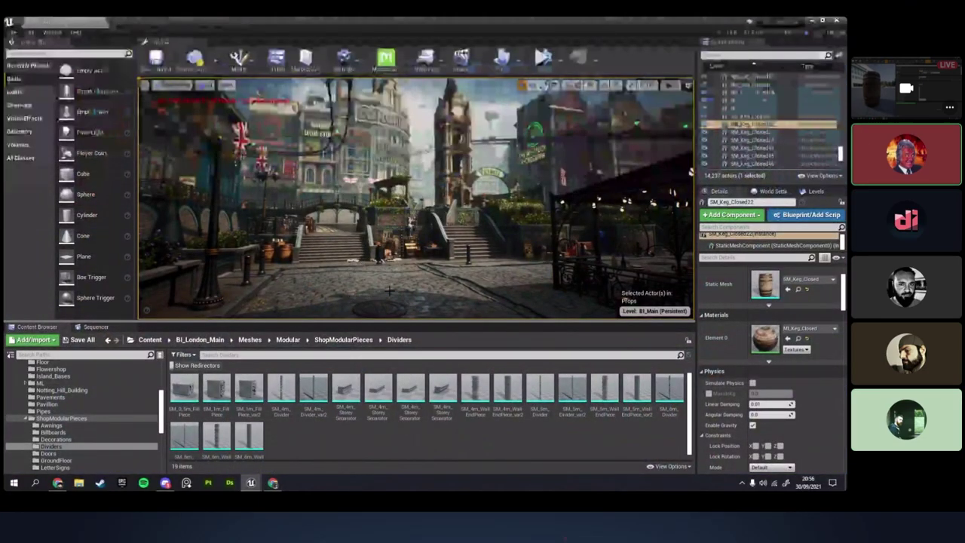
right_drag(415, 200, 603, 166)
right_drag(422, 172, 401, 174)
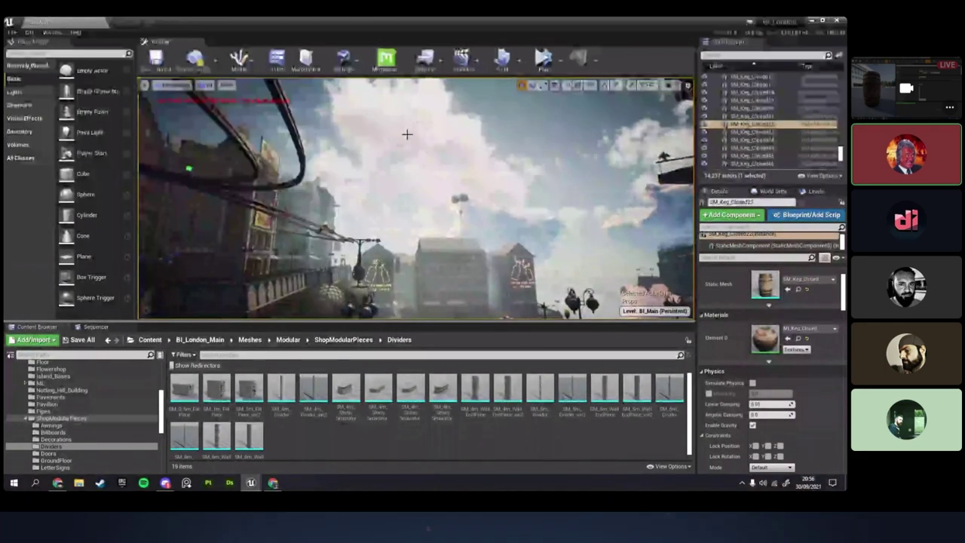
click(835, 258)
right_drag(474, 198, 490, 223)
- Show the Visual Effects actors and select the Cloud_Plane_v1_7 cloud sheet above the floating building
click(43, 108)
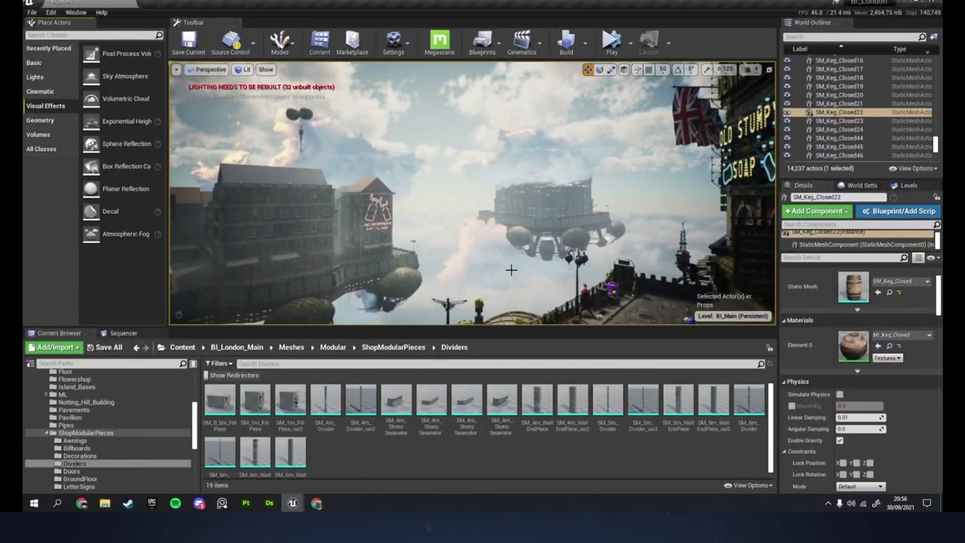
click(349, 161)
mouse_move(448, 211)
right_down()
mouse_move(404, 211)
mouse_move(448, 210)
mouse_move(431, 211)
right_up()
key(w)
click(486, 156)
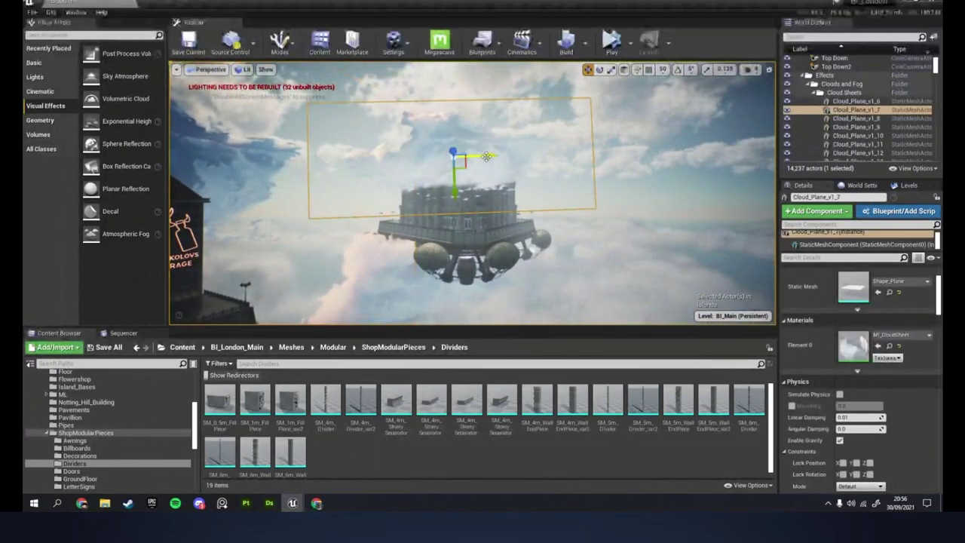
- Open the selected cloud plane's material instance and examine its scalar, texture and colour parameters
double_click(853, 345)
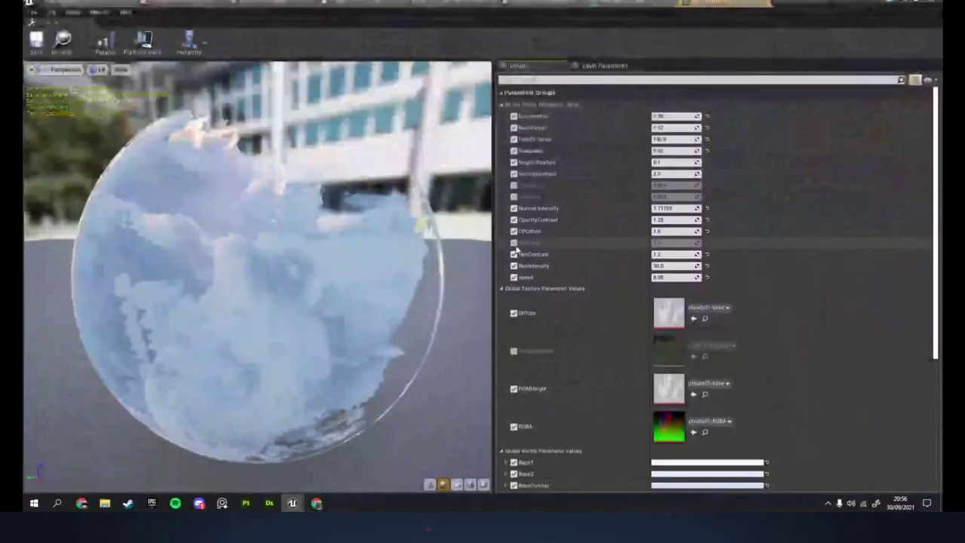
scroll(573, 268, down, 3)
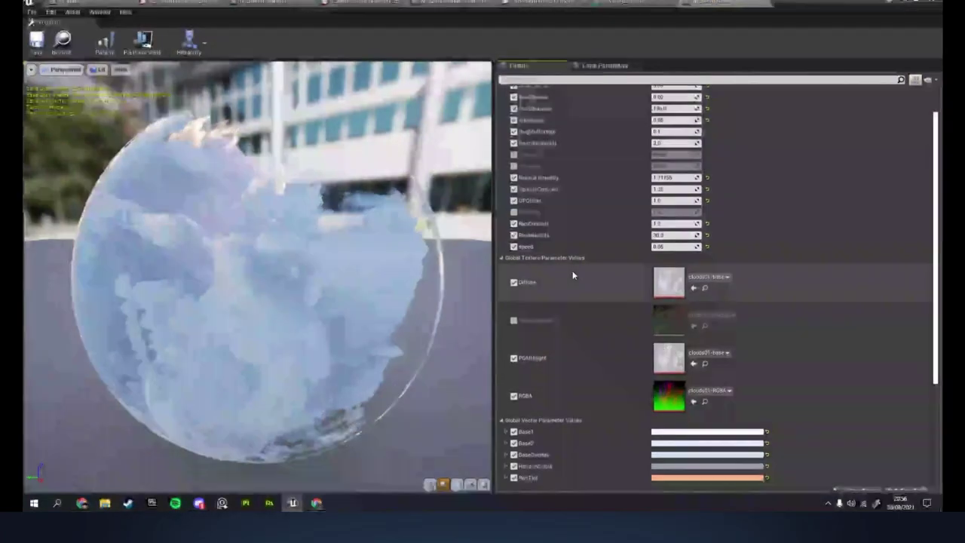
scroll(571, 276, up, 2)
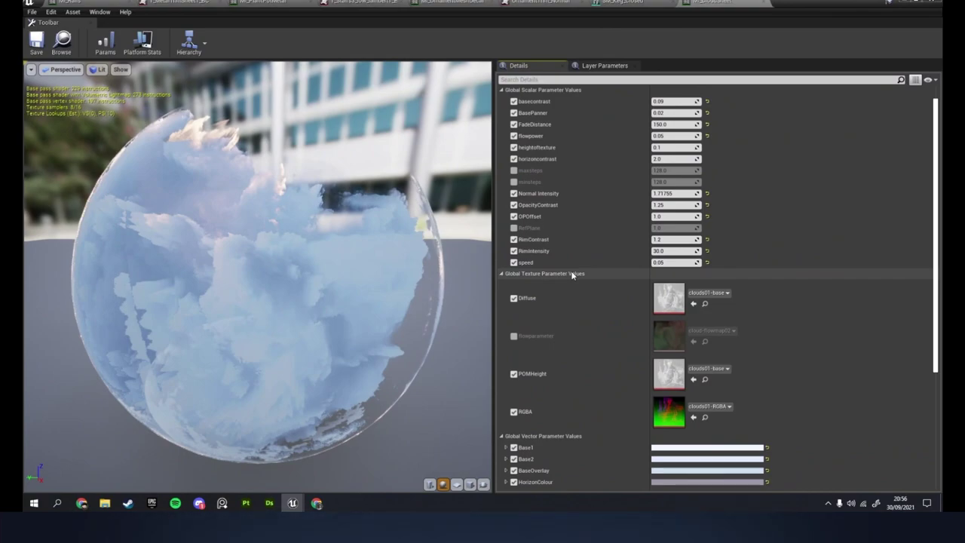
- Open the parent cloud material and survey its node graph, from the colour groups to the POM group
click(205, 72)
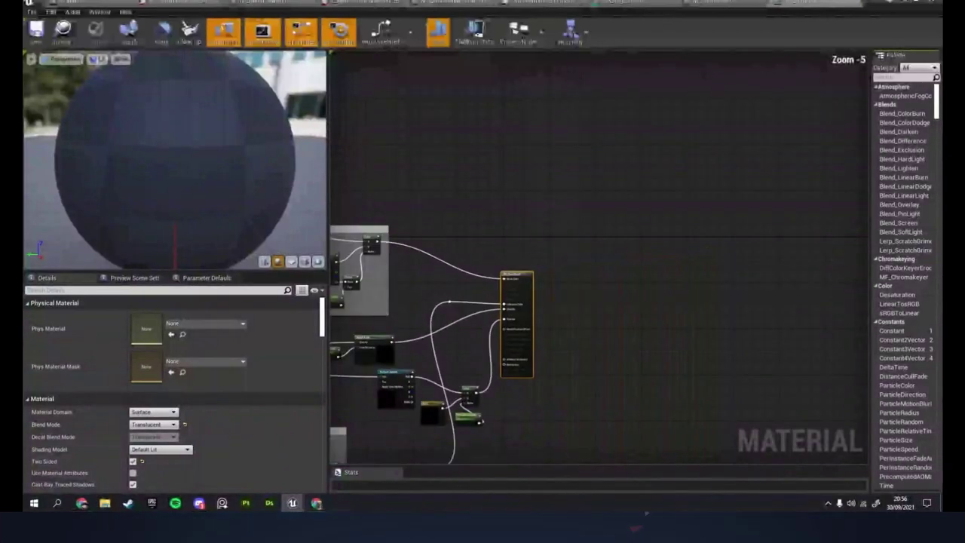
right_drag(417, 293, 602, 313)
scroll(602, 312, down, 2)
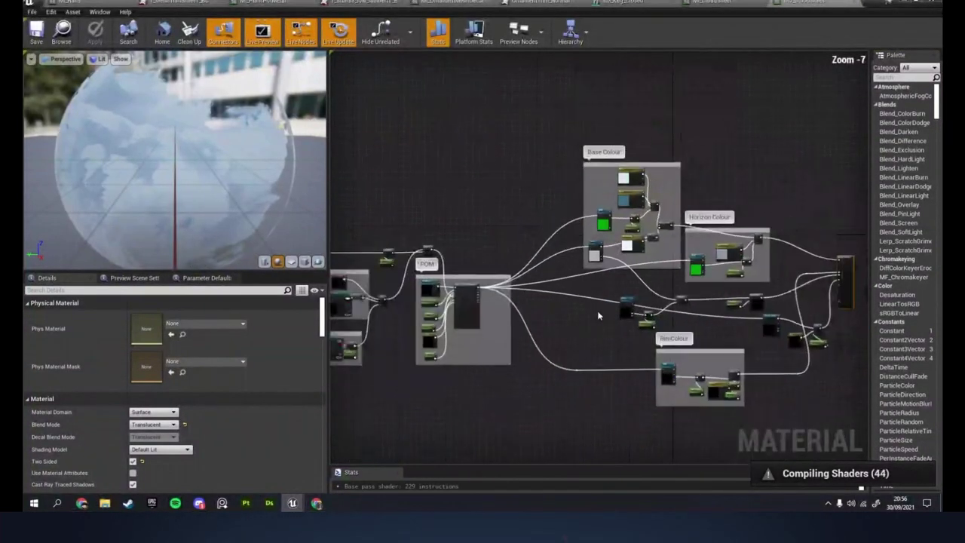
scroll(453, 308, up, 6)
right_drag(700, 384, 769, 330)
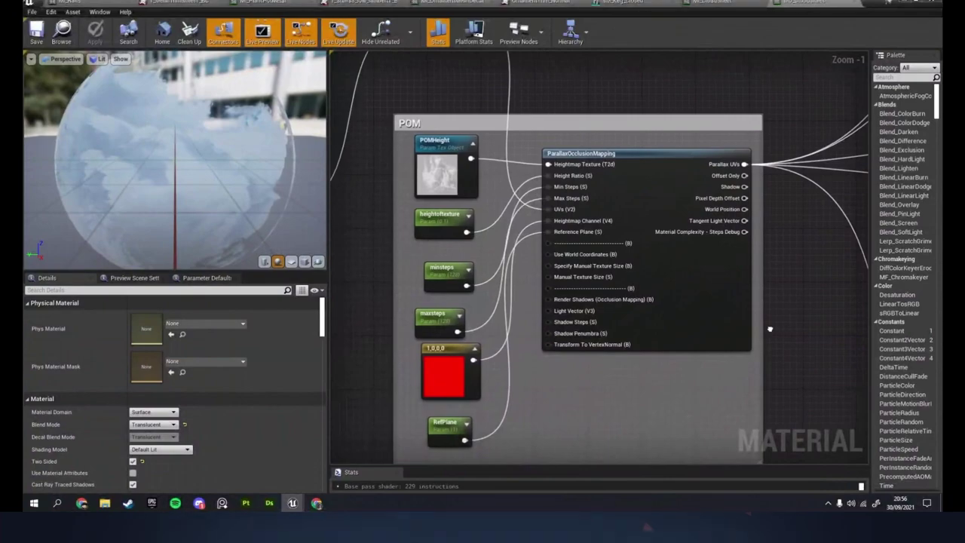
- Inspect the nodes feeding ParallaxOcclusionMapping in the POM group and select the POMHeight texture parameter
scroll(351, 218, down, 2)
right_drag(357, 241, 790, 247)
right_drag(500, 300, 334, 324)
right_drag(694, 208, 443, 199)
click(443, 198)
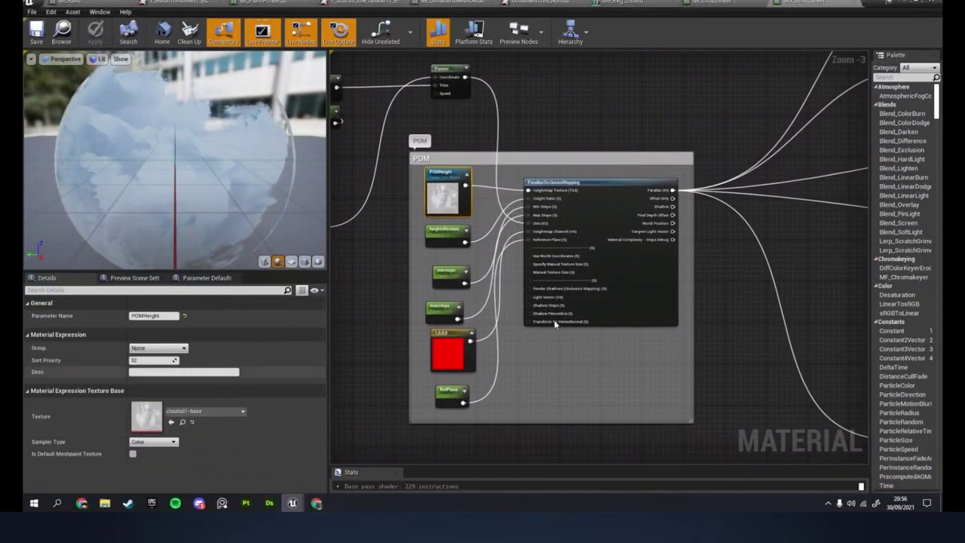
right_drag(717, 300, 646, 304)
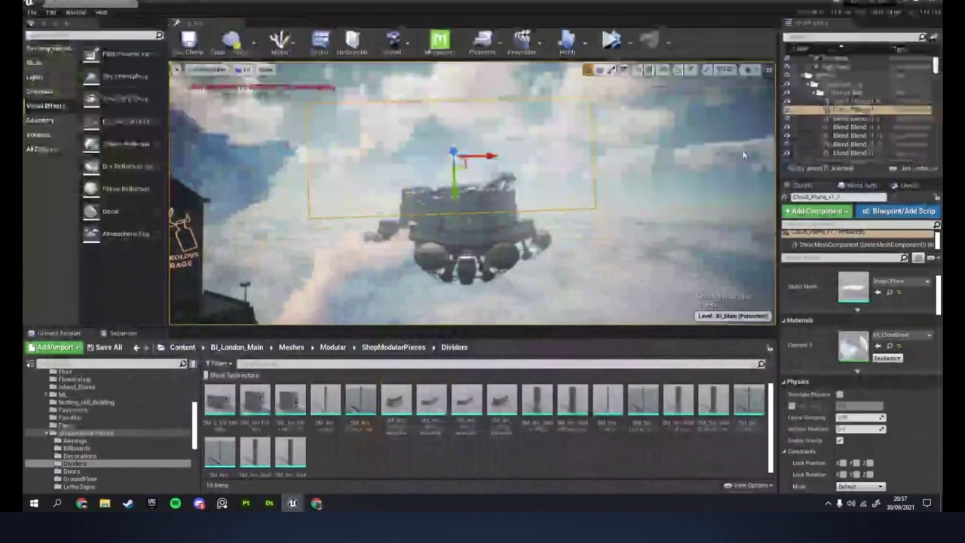
- Return to the level, deselect the cloud plane and look around the sky and the street
right_drag(542, 248, 525, 227)
right_drag(742, 155, 743, 155)
key(Escape)
right_drag(473, 193, 442, 185)
right_drag(558, 263, 558, 263)
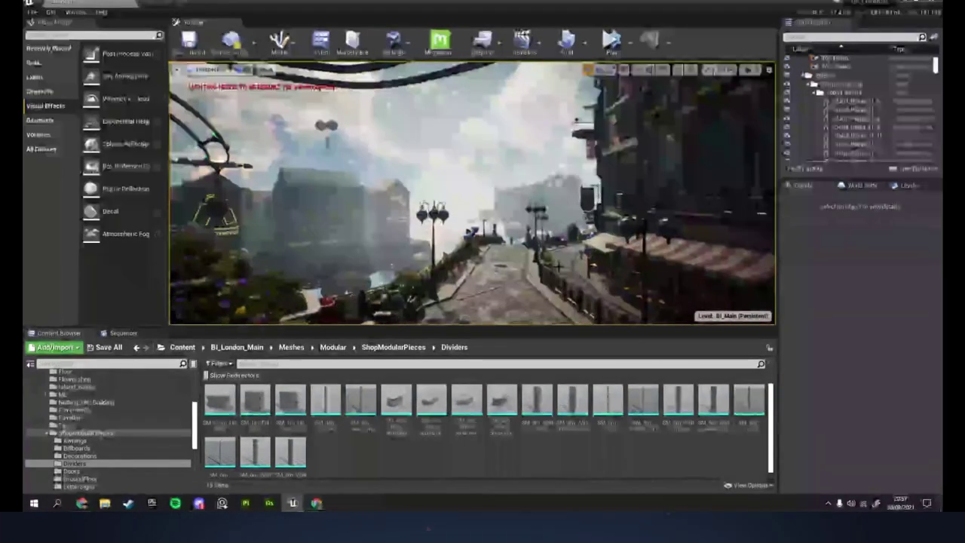
- Switch to the browser and open the environment artist's Bioshock Infinite London - Environment (UE4) project to view its renders
key(alt+Tab)
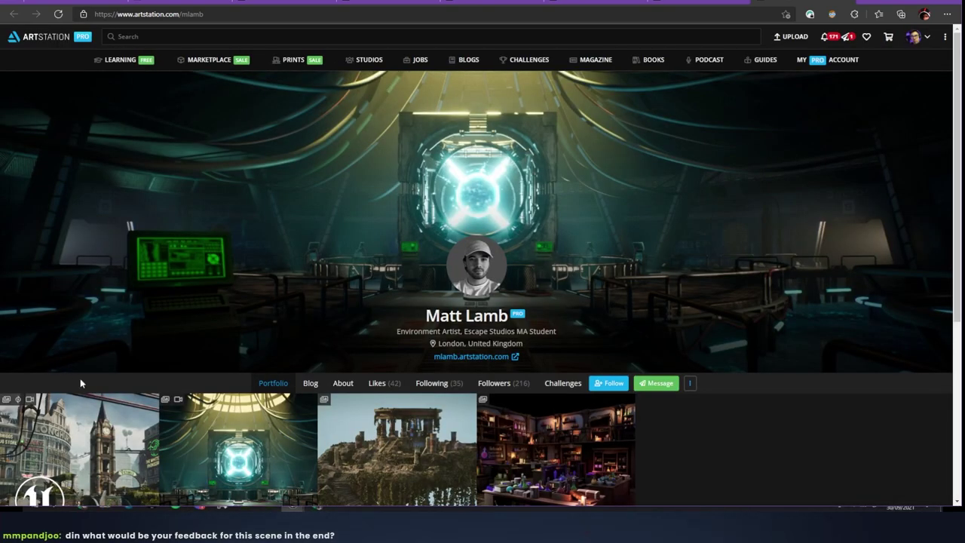
click(113, 431)
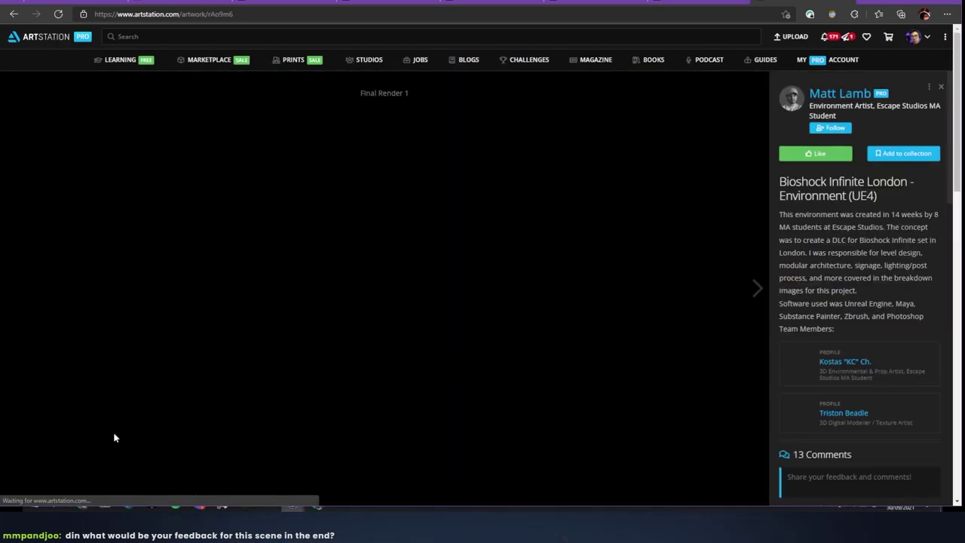
scroll(234, 332, down, 4)
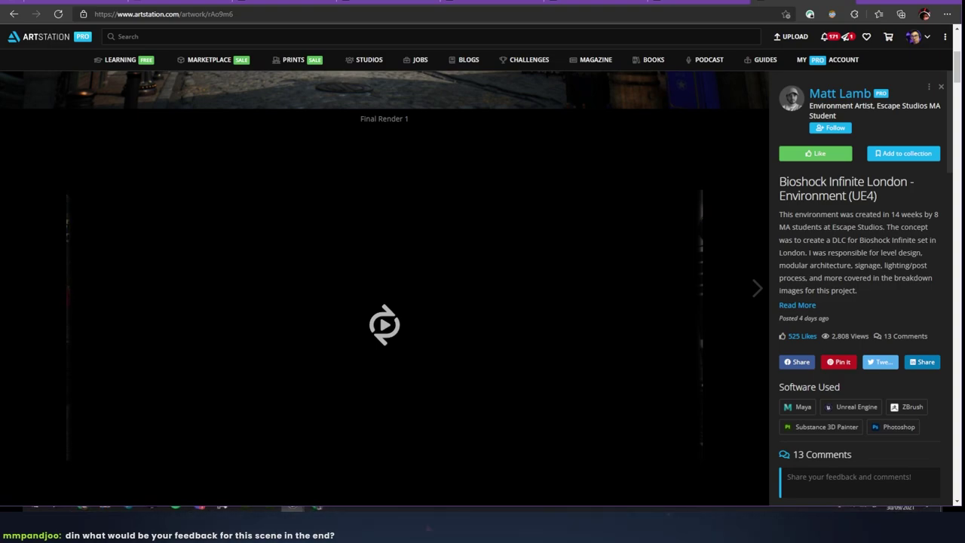
- Go to the modeller and texture artist's portfolio and open the Escape Studios - MA Games Art Group Project - Module 4
key(alt+Left)
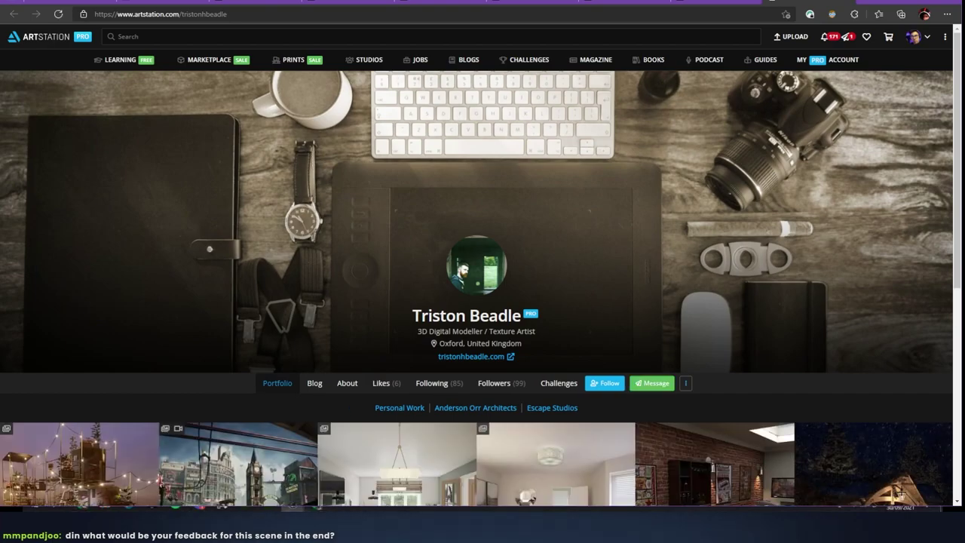
scroll(94, 342, down, 3)
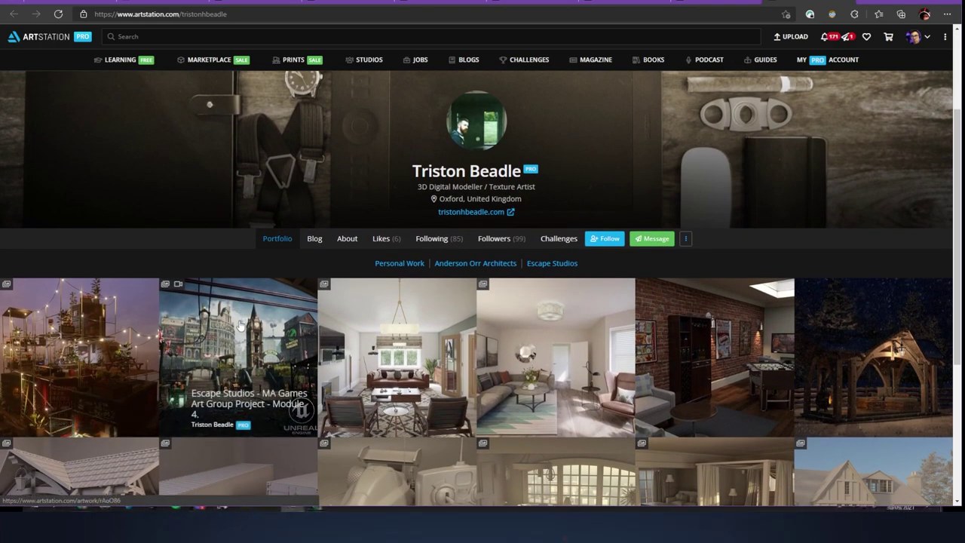
click(239, 323)
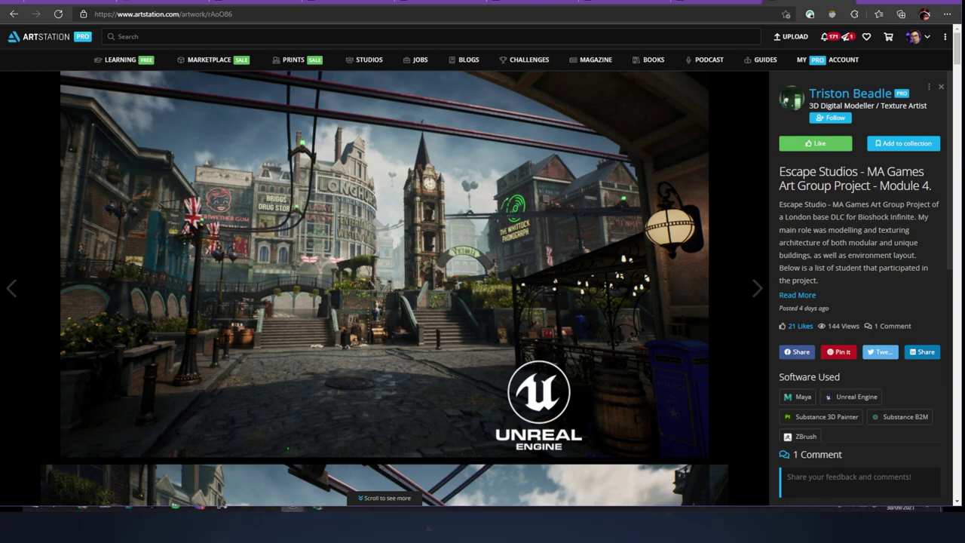
- Return to the Escape Studios 2021 MA Game Art Group Project and examine the clock tower, street and Claxton grocer renders
click(630, 1)
click(619, 1)
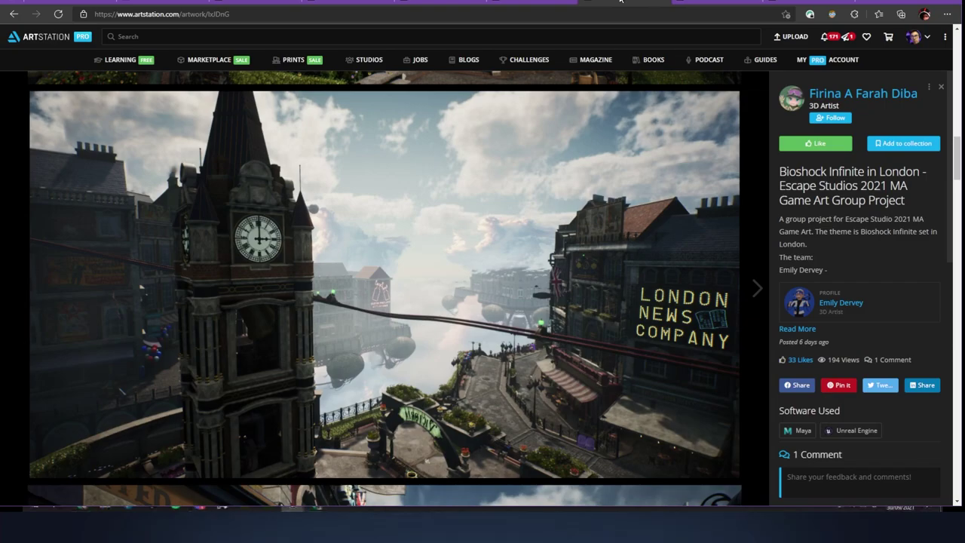
scroll(511, 266, down, 5)
scroll(521, 238, up, 6)
scroll(504, 276, down, 7)
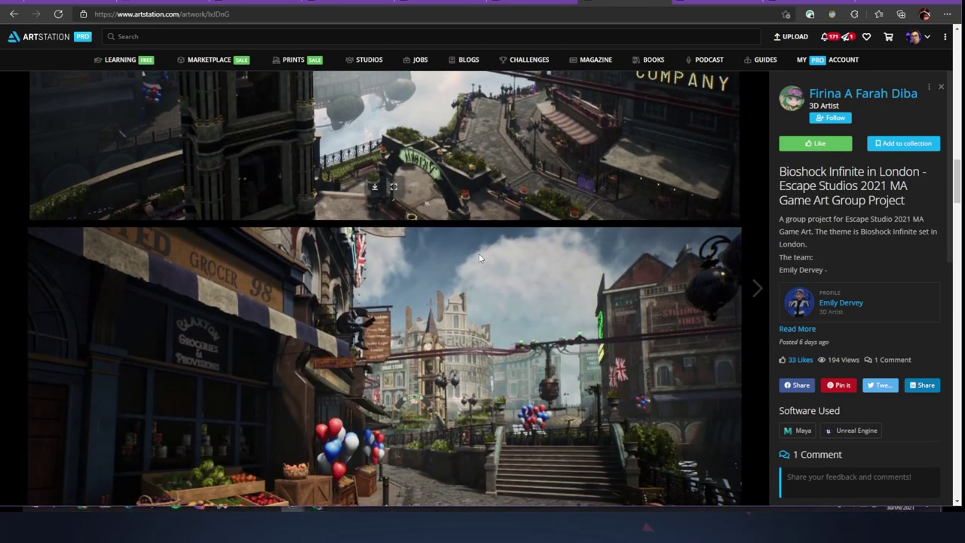
scroll(489, 228, down, 2)
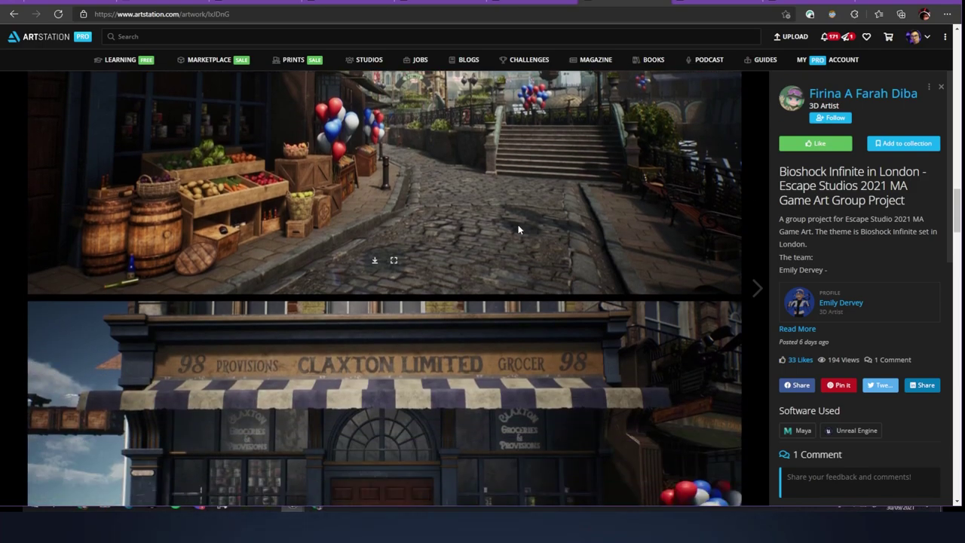
scroll(519, 228, down, 3)
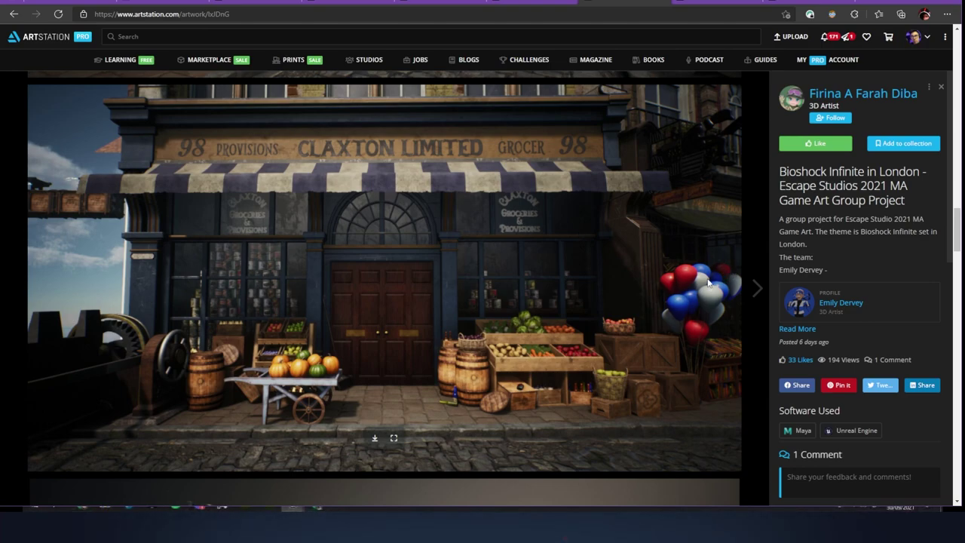
- Examine the full prop line-up and the close-up of the fruit and vegetable stands
scroll(713, 279, down, 5)
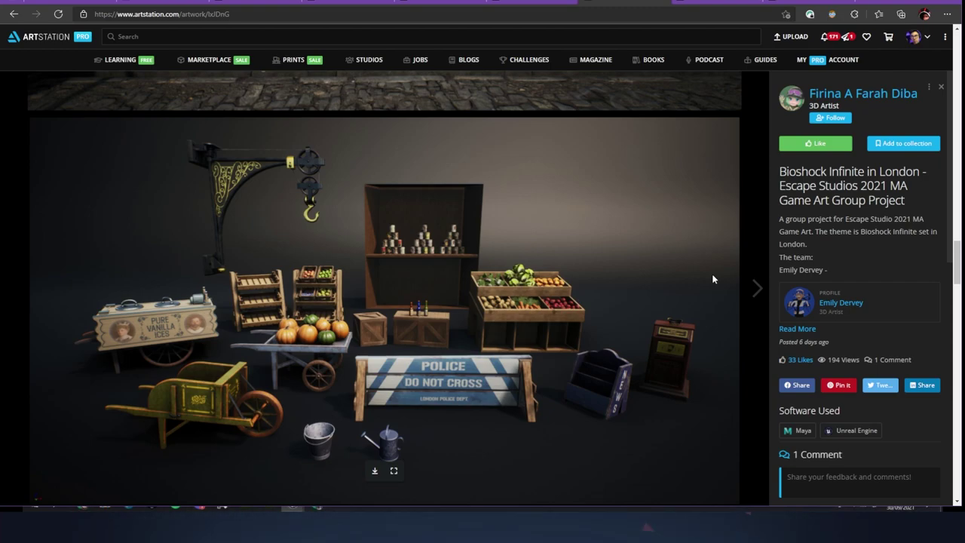
scroll(712, 279, down, 2)
scroll(713, 279, down, 1)
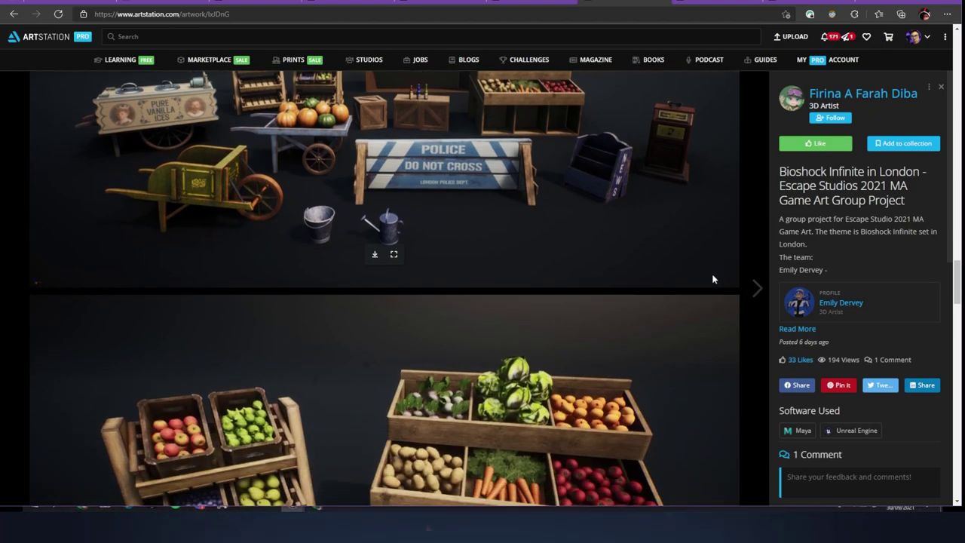
scroll(713, 279, down, 1)
scroll(712, 279, down, 2)
scroll(712, 279, down, 6)
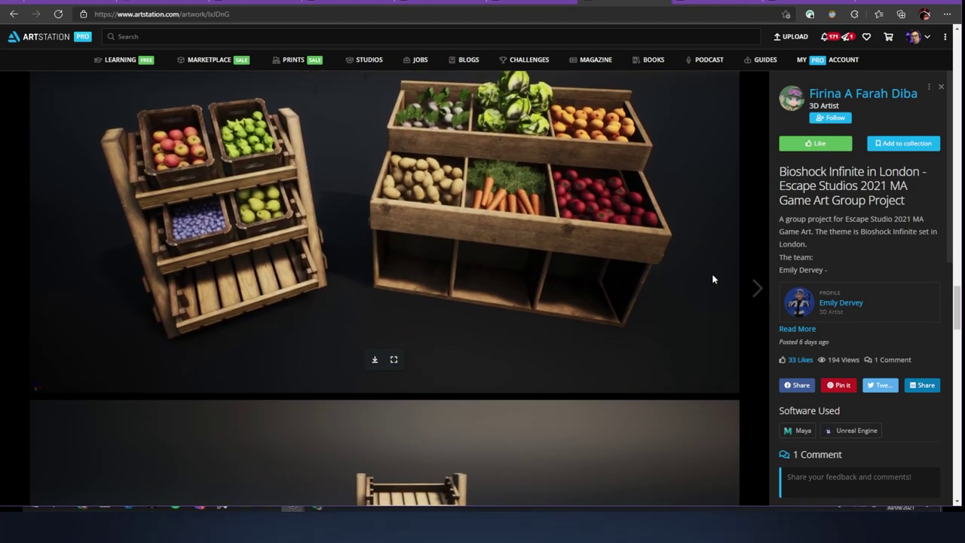
- Examine the cart, wheelbarrow and crate props, the wooden cabinet renders and the bottle and tin can render
scroll(712, 279, down, 4)
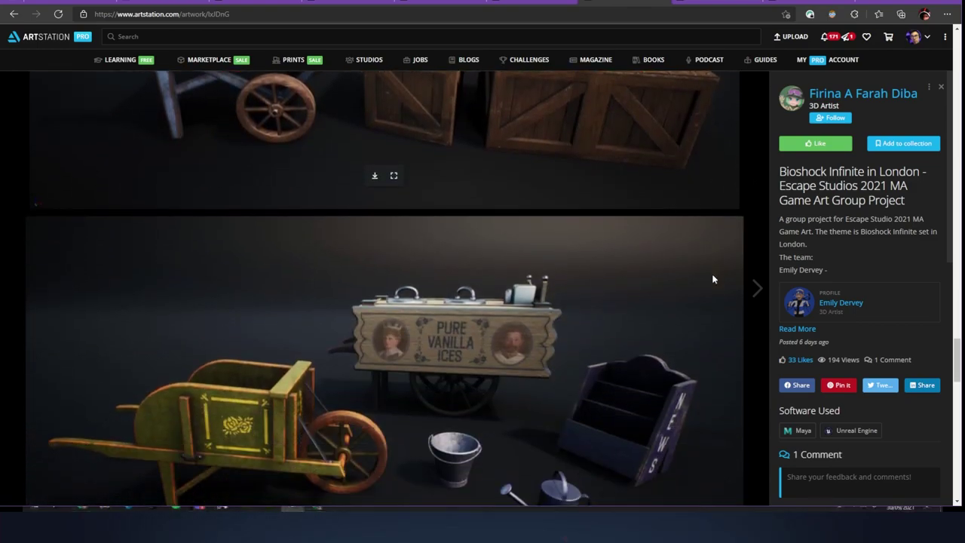
scroll(713, 279, down, 5)
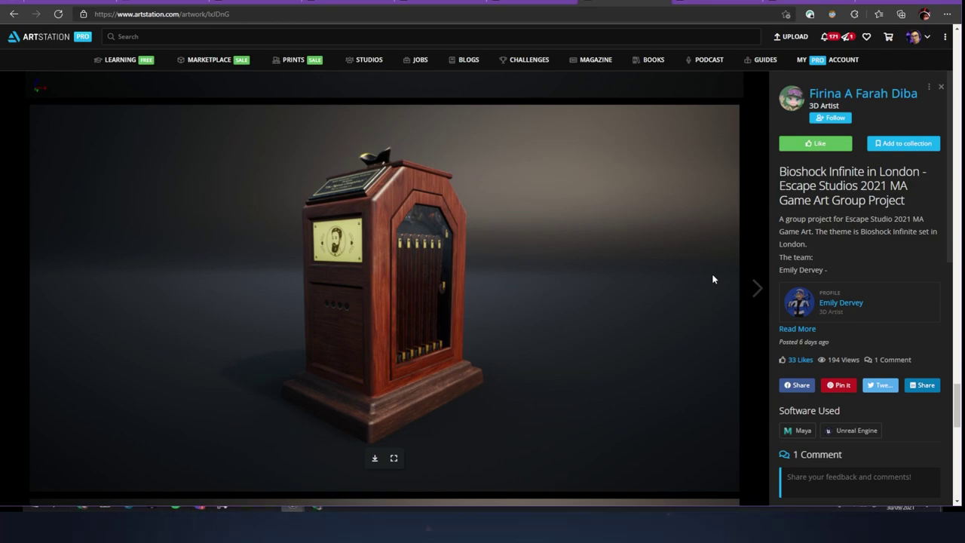
scroll(712, 279, down, 5)
scroll(704, 277, down, 1)
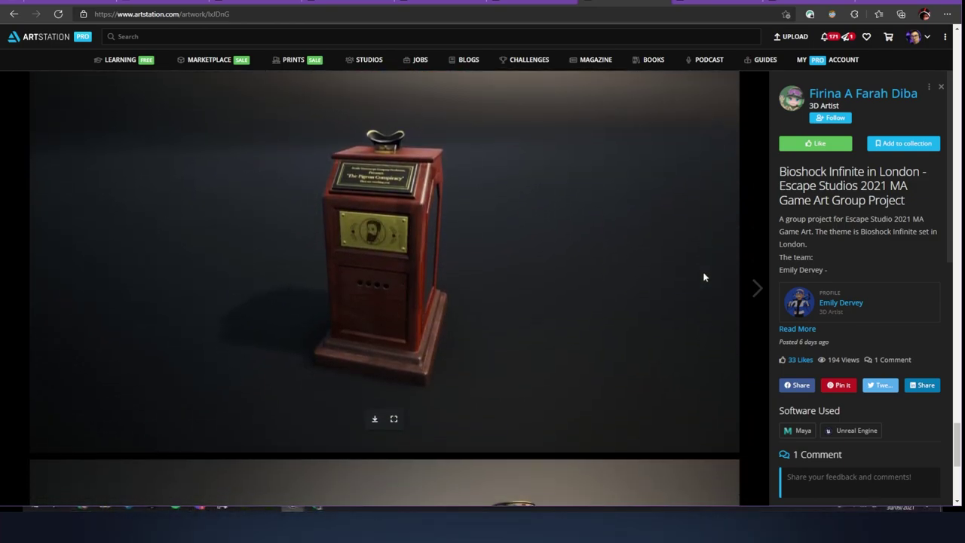
scroll(704, 278, down, 4)
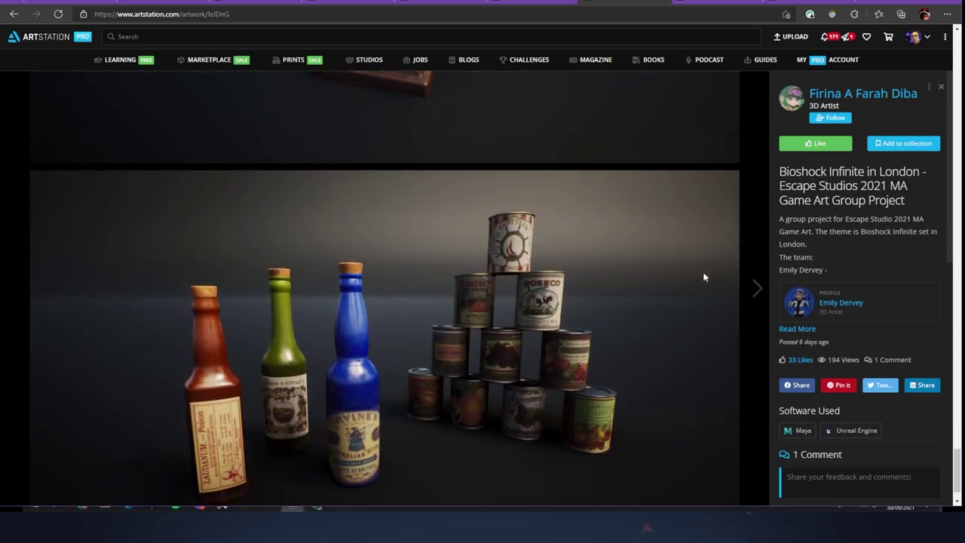
- Return to the Escape Studios - MA Games Art Group Project - Module 4 and examine the opening square and raised terrace renders
scroll(703, 278, down, 1)
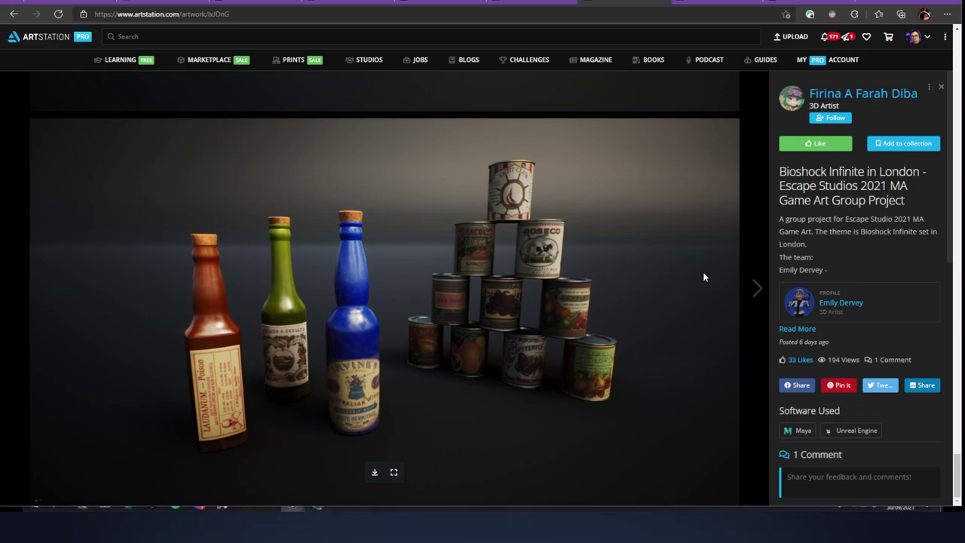
click(732, 3)
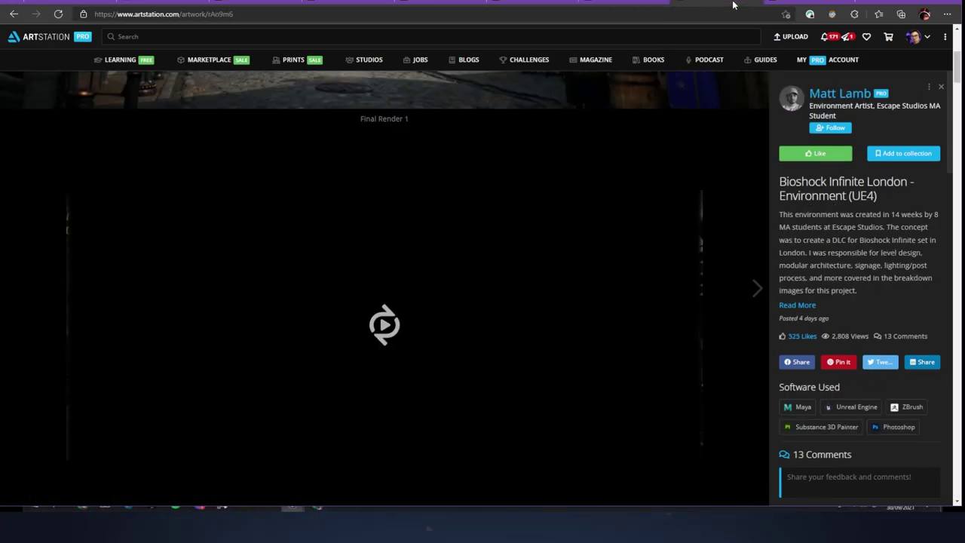
click(782, 3)
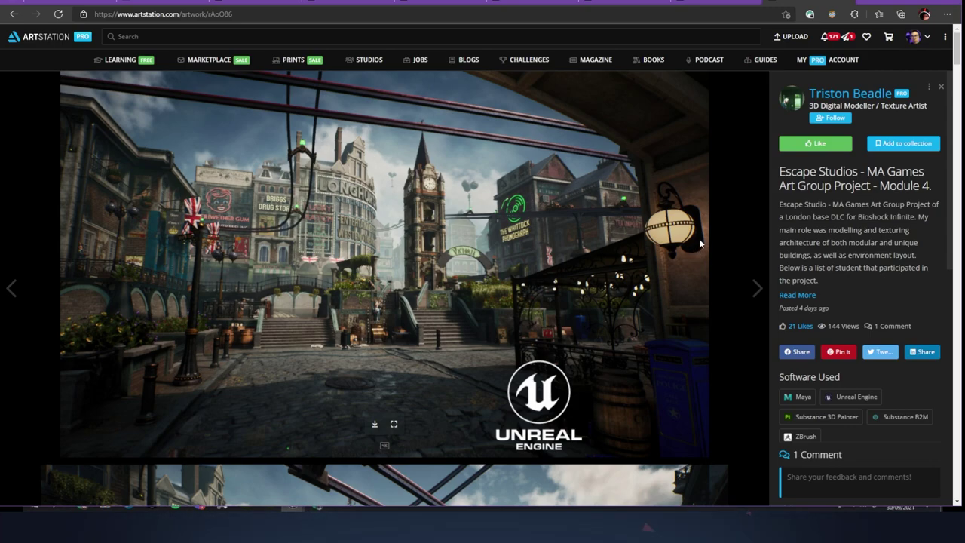
scroll(696, 218, down, 1)
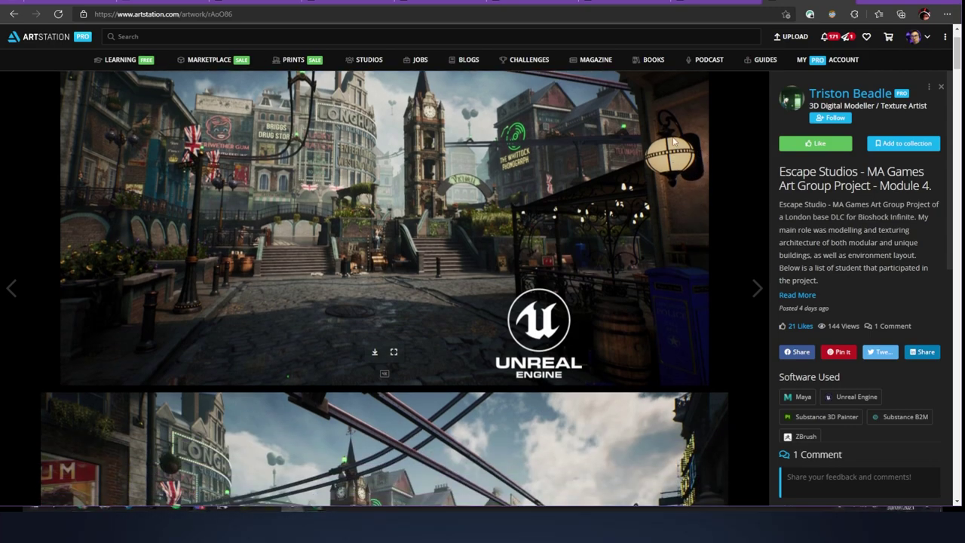
scroll(690, 181, down, 2)
scroll(691, 186, down, 1)
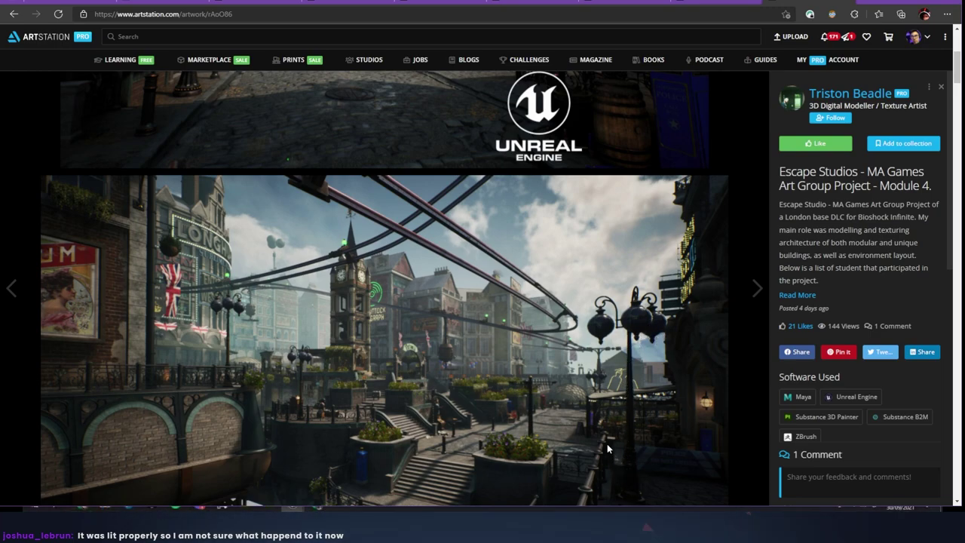
scroll(306, 445, down, 1)
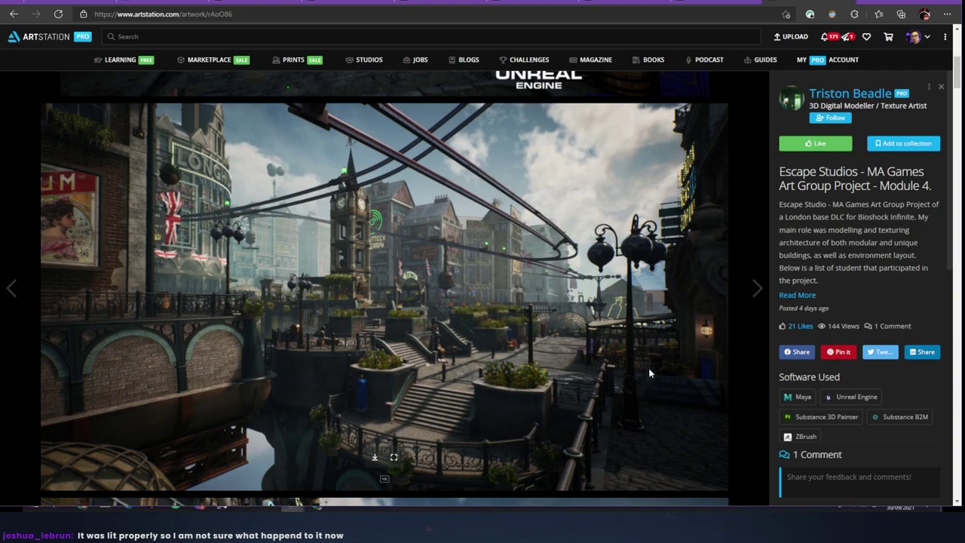
- Examine the grocer street render with the fruit stands, balloons, lamp post and red post box
scroll(649, 367, down, 2)
scroll(661, 365, down, 1)
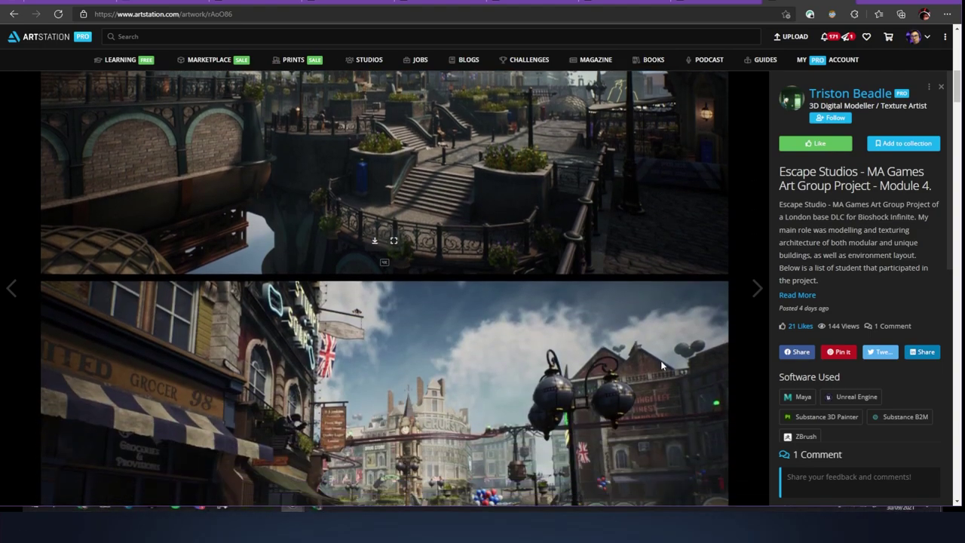
scroll(662, 360, down, 2)
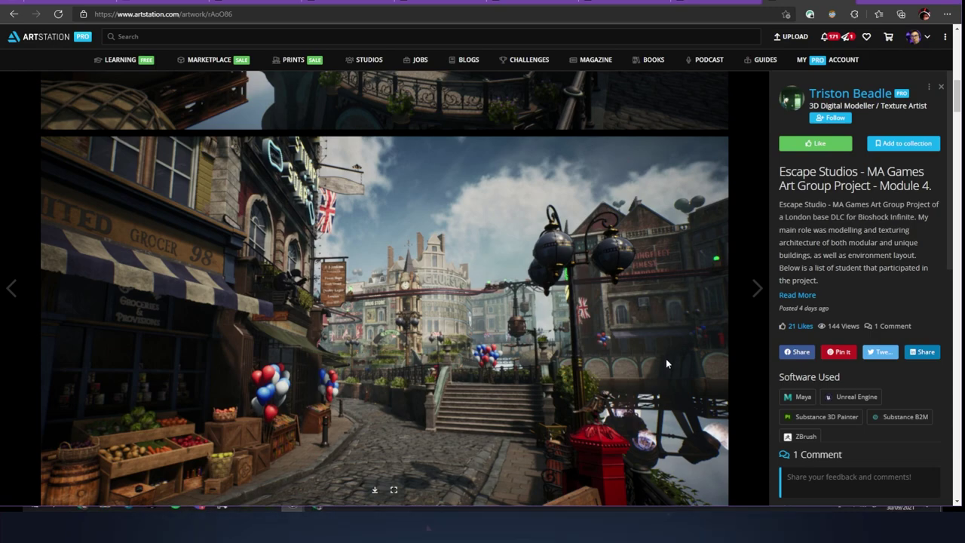
scroll(666, 362, down, 1)
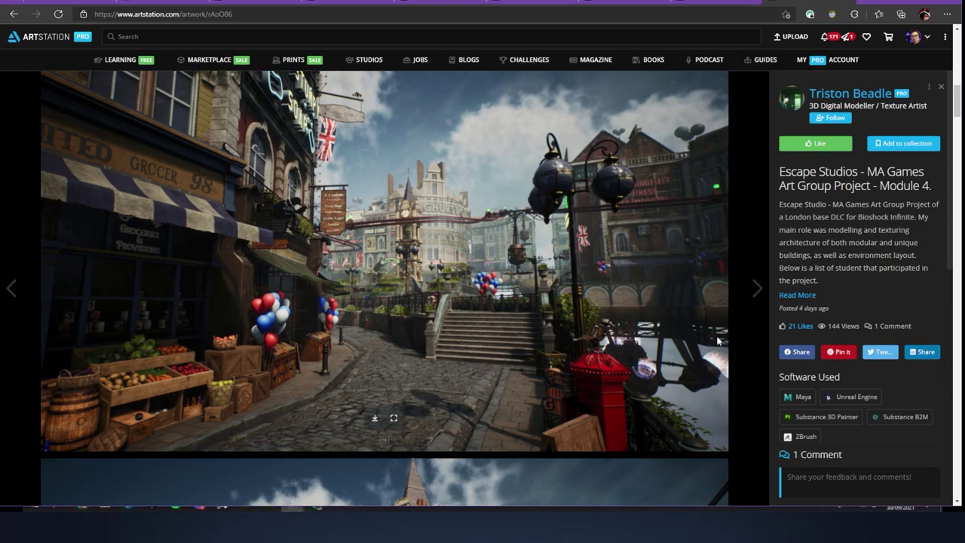
scroll(733, 330, down, 1)
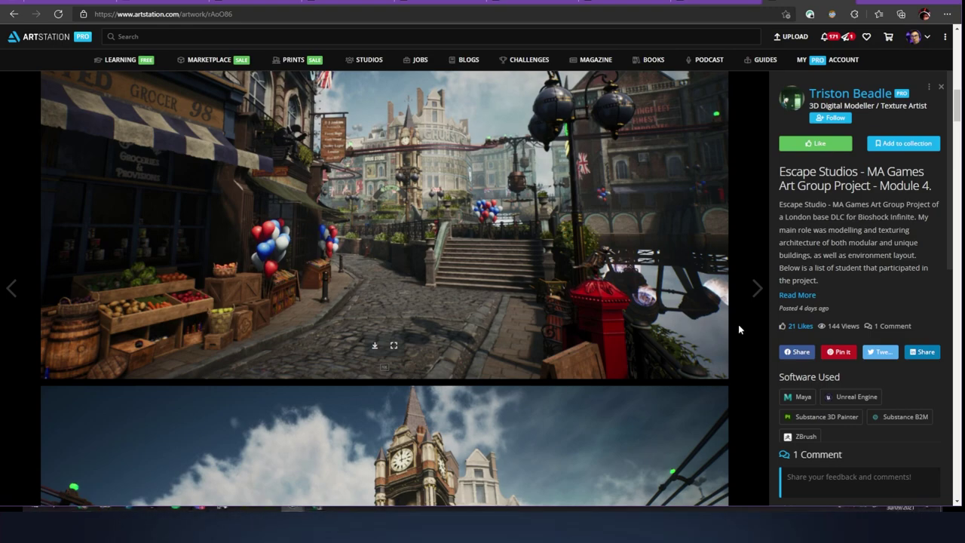
scroll(740, 328, down, 2)
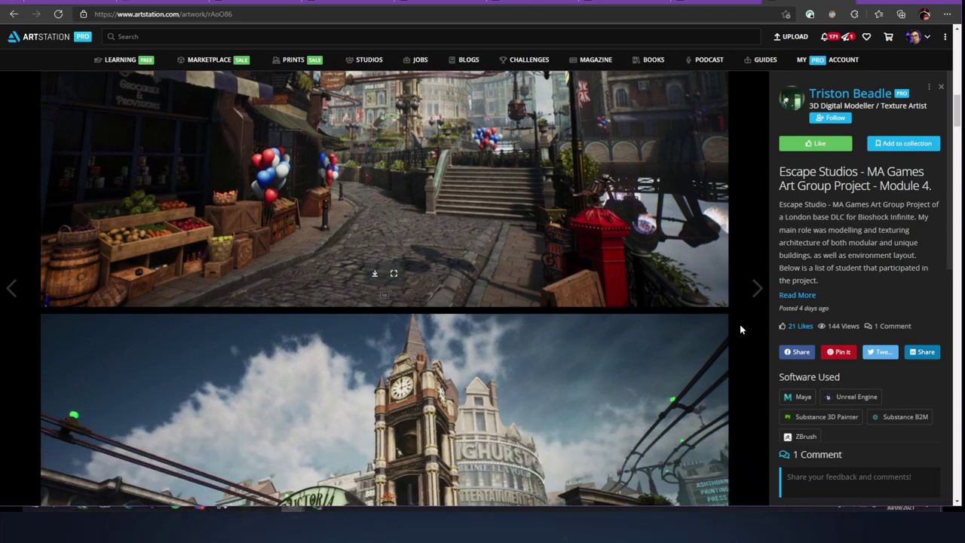
scroll(741, 329, up, 3)
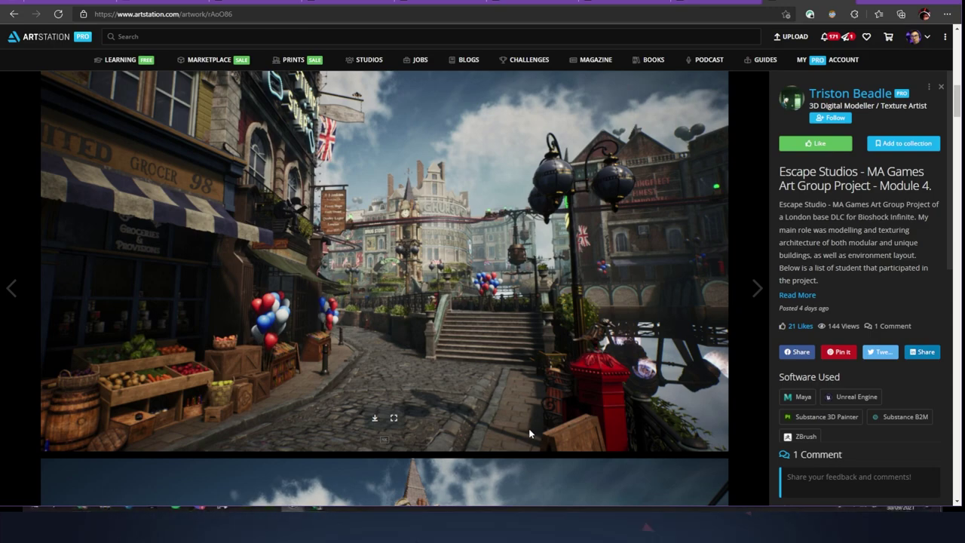
- Examine the Victoria clock tower, string-lit café canopy, shopfront row and poster-covered alley renders
scroll(557, 392, down, 4)
scroll(574, 371, down, 2)
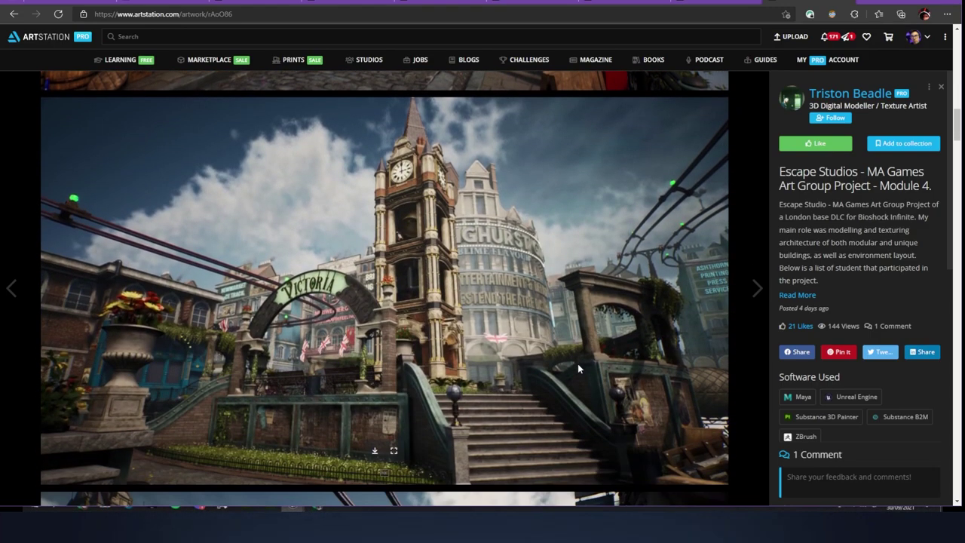
scroll(577, 363, down, 3)
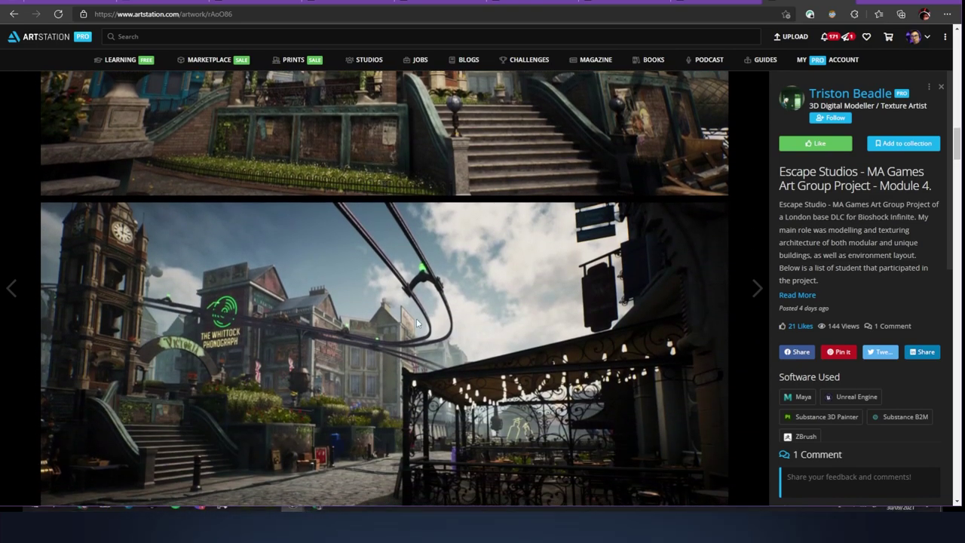
scroll(501, 341, down, 6)
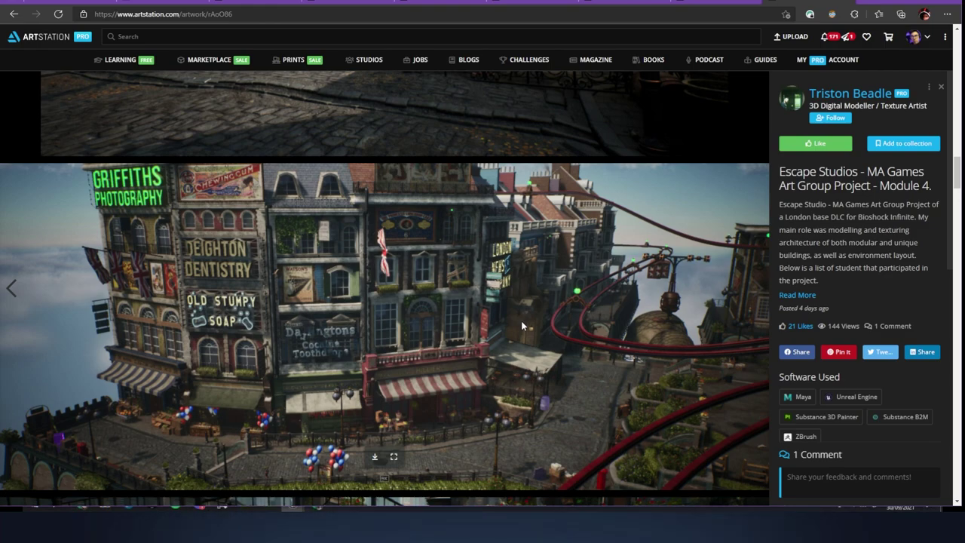
scroll(549, 274, down, 2)
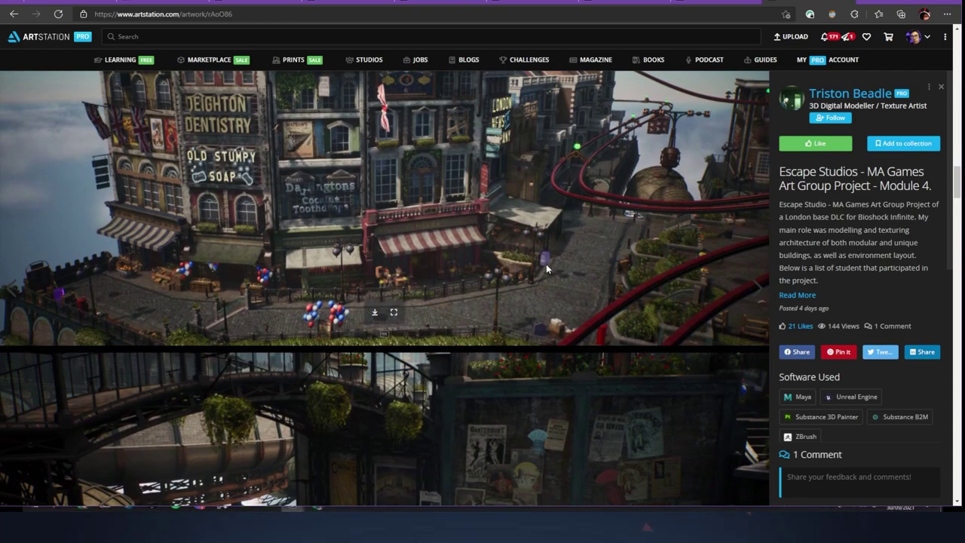
scroll(545, 264, down, 3)
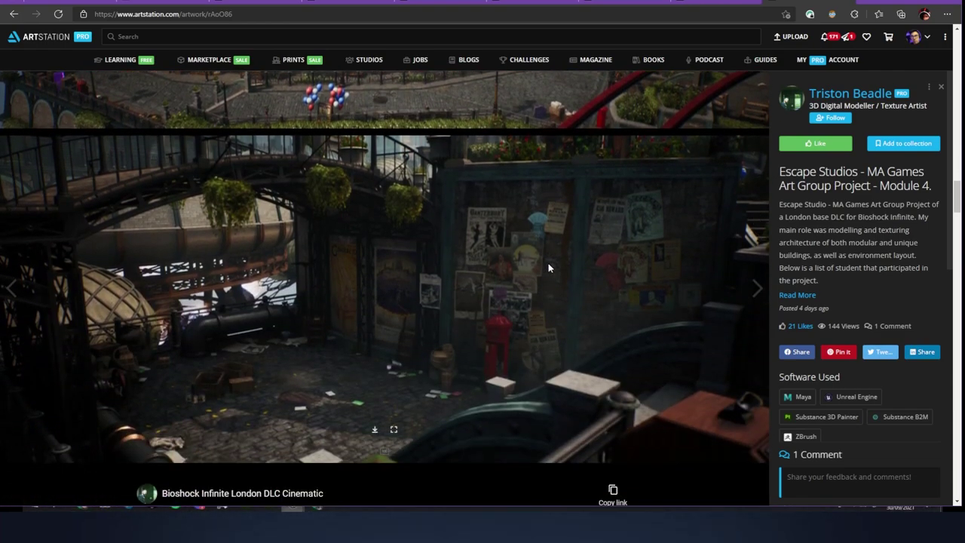
- Examine the gardening tools, the ornate iron canopy frame and the wrought-iron gate renders
scroll(550, 265, down, 3)
scroll(551, 266, down, 2)
scroll(552, 266, down, 7)
scroll(551, 266, down, 1)
scroll(551, 266, up, 1)
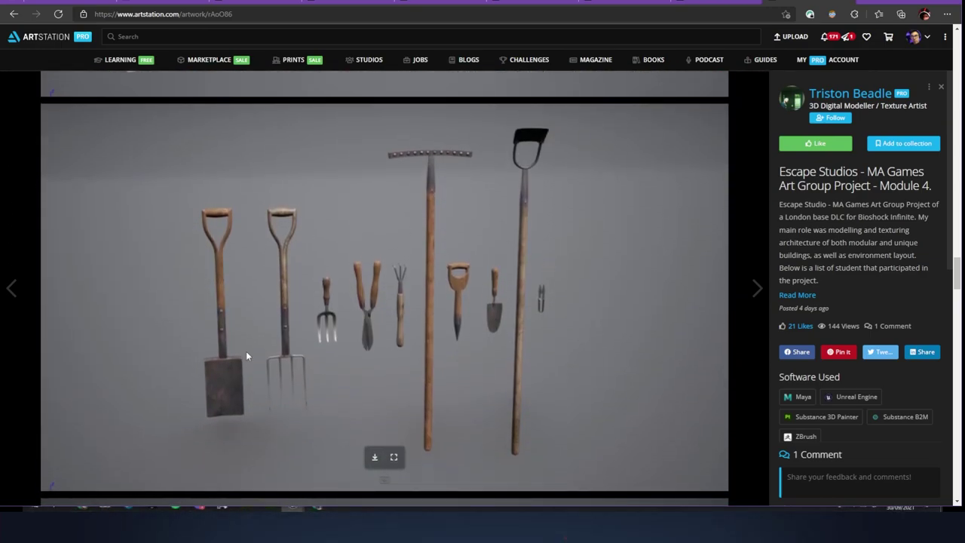
scroll(635, 234, down, 6)
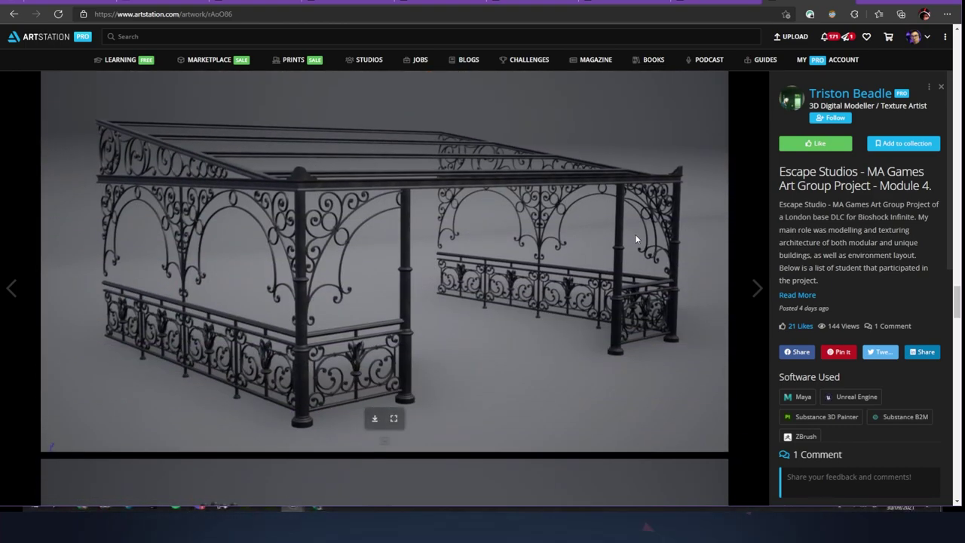
scroll(635, 235, down, 3)
scroll(635, 239, down, 3)
scroll(635, 239, up, 1)
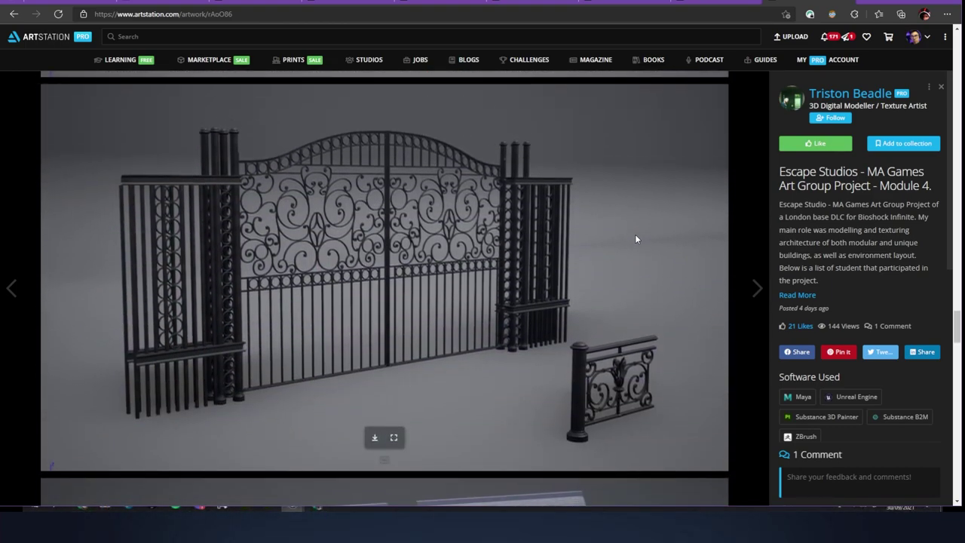
- Examine the modular building facades, the stone archway building and the individual wall, column and trim pieces
scroll(635, 239, down, 4)
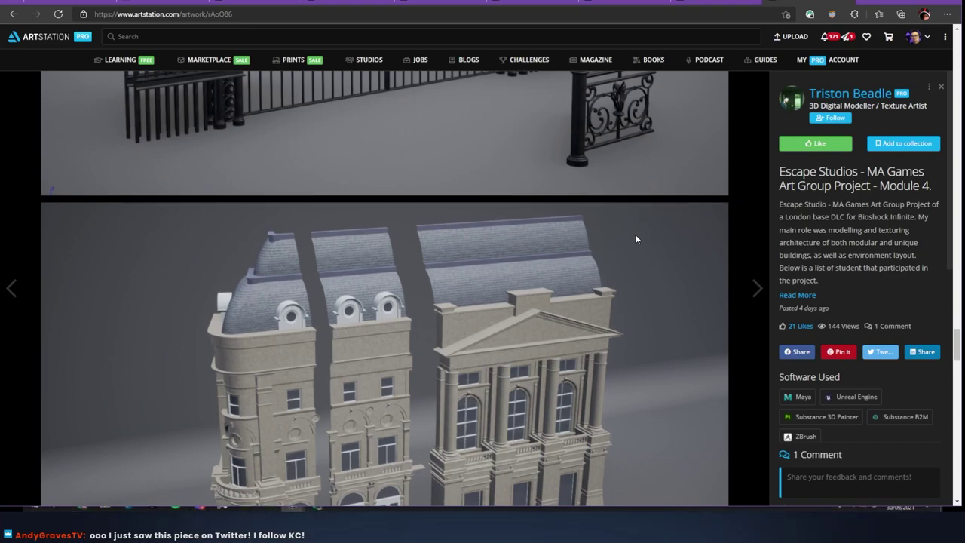
scroll(635, 239, down, 2)
scroll(635, 239, down, 2)
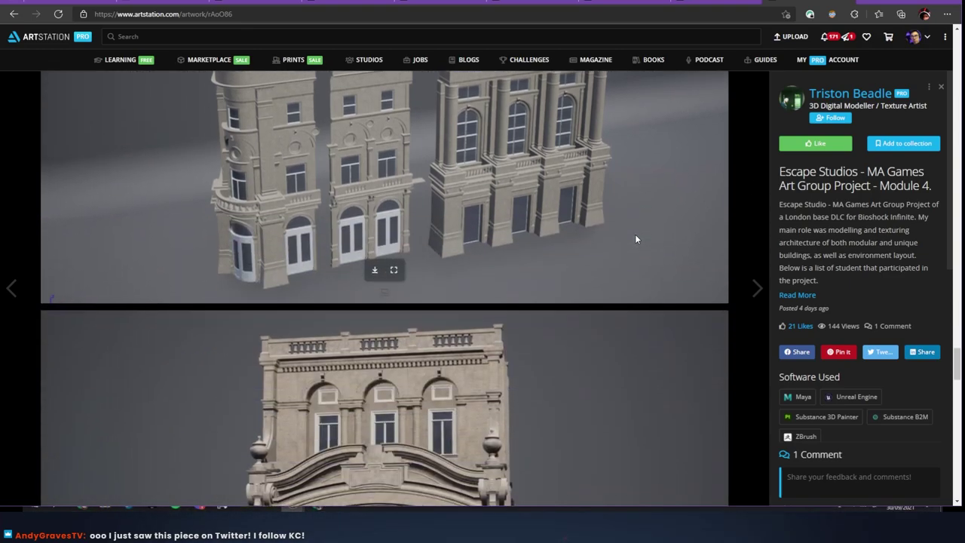
scroll(636, 239, down, 3)
scroll(636, 239, down, 4)
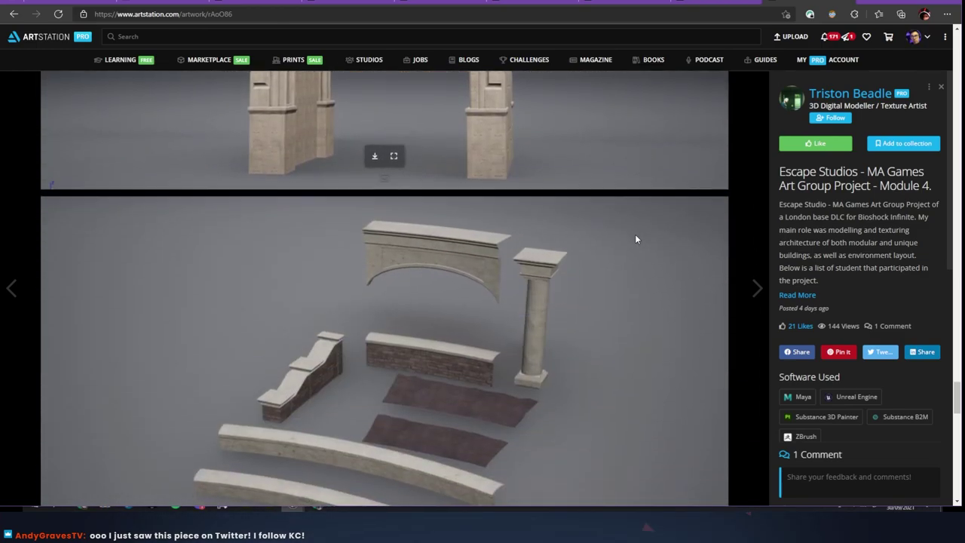
scroll(636, 239, down, 2)
scroll(636, 239, down, 2)
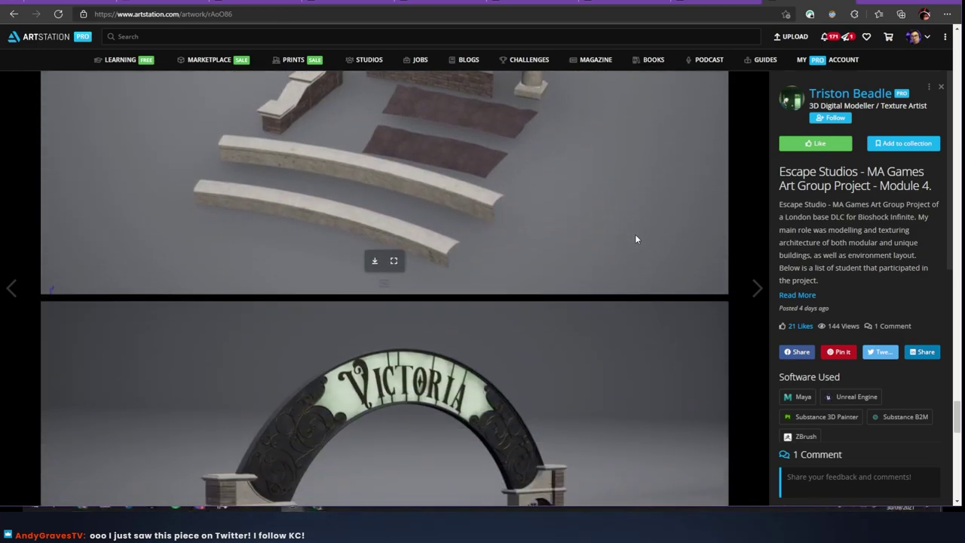
- Examine the Victoria entrance arch model and the wooden-decked iron bridge render
scroll(636, 239, down, 3)
scroll(636, 239, down, 1)
scroll(636, 239, down, 5)
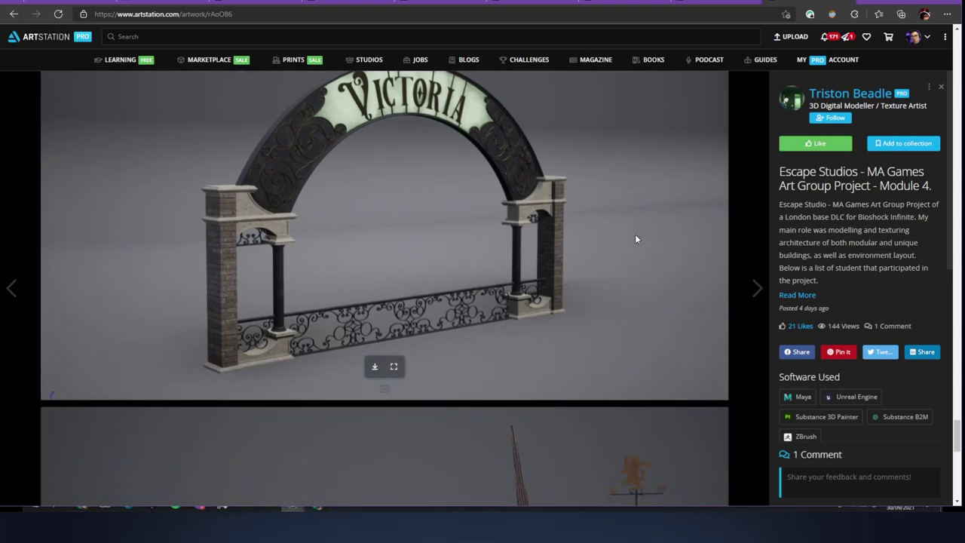
scroll(636, 239, down, 5)
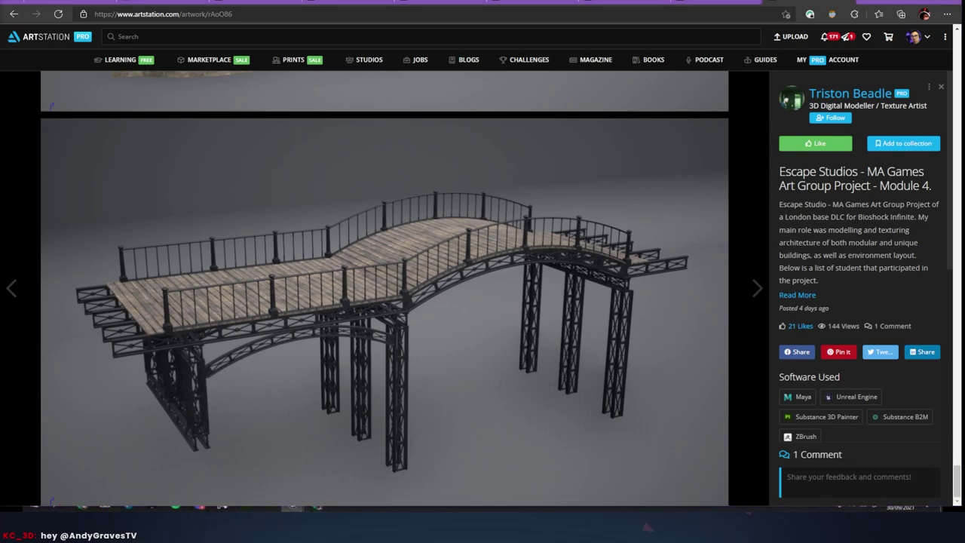
- Open the Bioshock Infinite: London MA Game Art - Props project from the prop artist's portfolio and examine the Old Keg renders
key(ctrl+w)
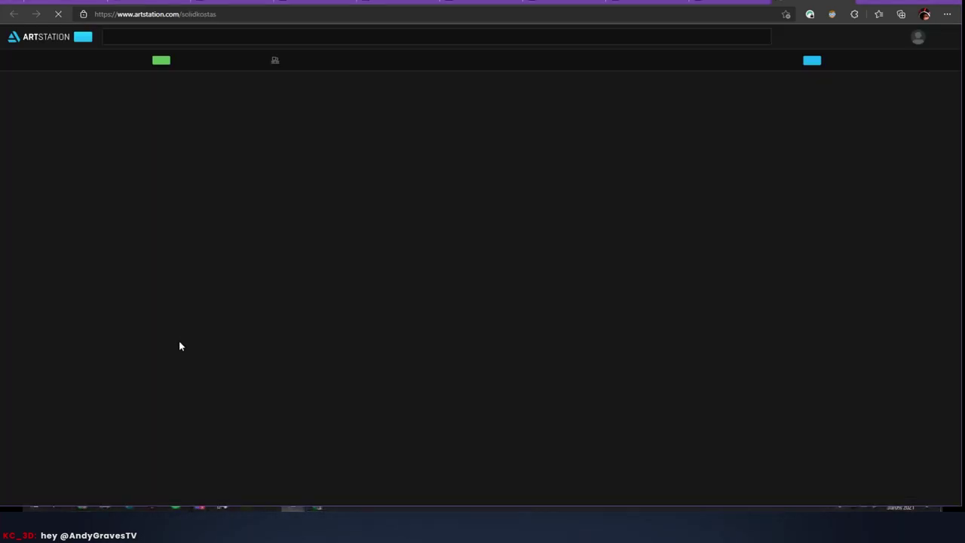
click(108, 345)
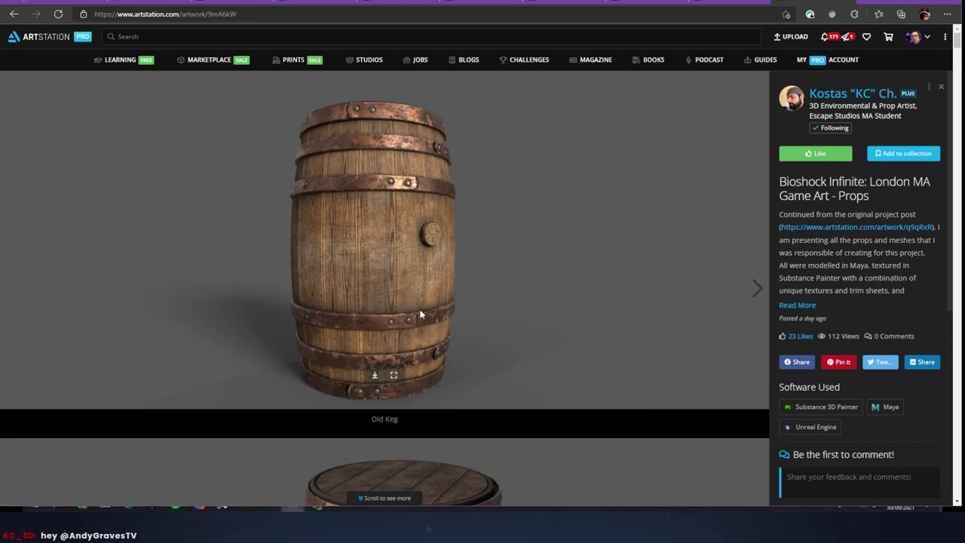
scroll(452, 301, down, 3)
scroll(569, 277, up, 3)
scroll(569, 280, down, 6)
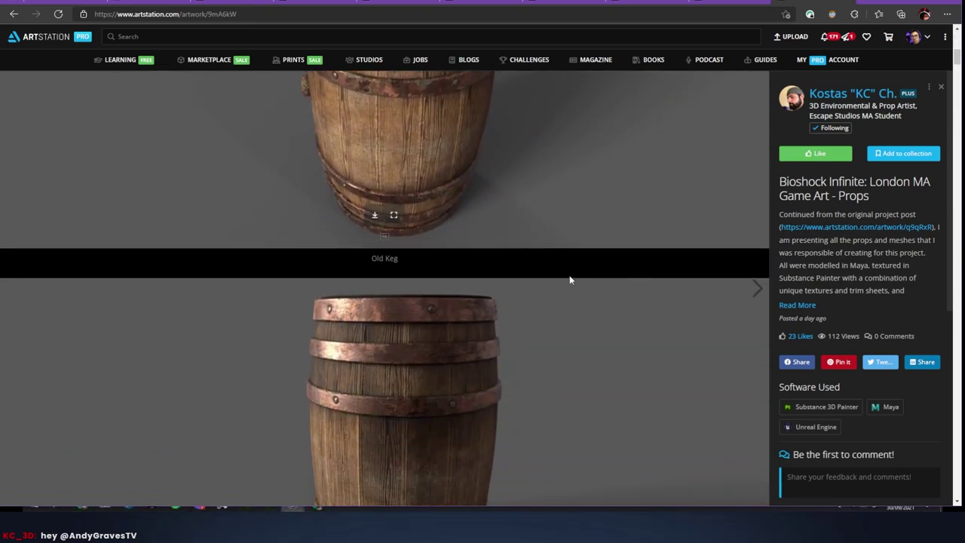
scroll(569, 281, down, 3)
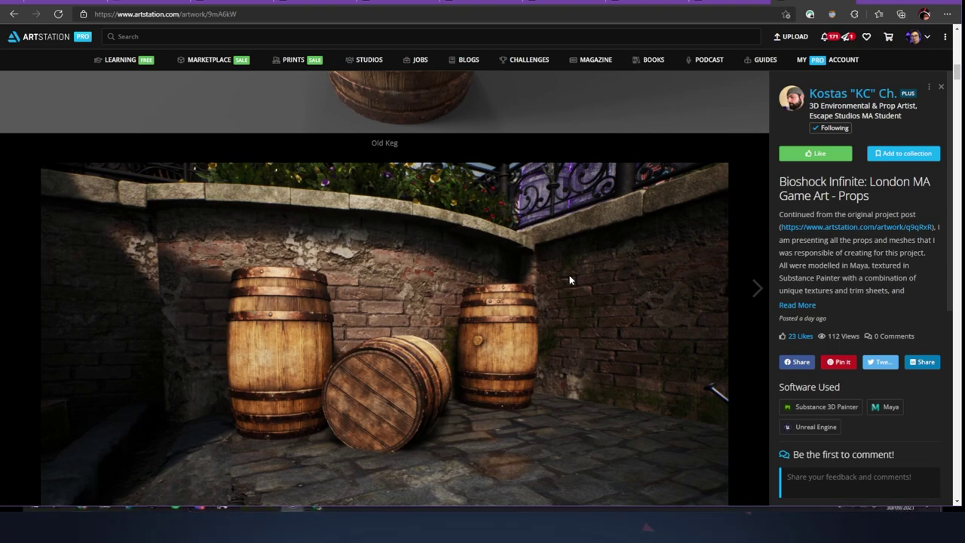
- Examine the Floating Pillar Engine and Floating Pillar Propeller props and the render of the pillar parts
scroll(569, 281, down, 10)
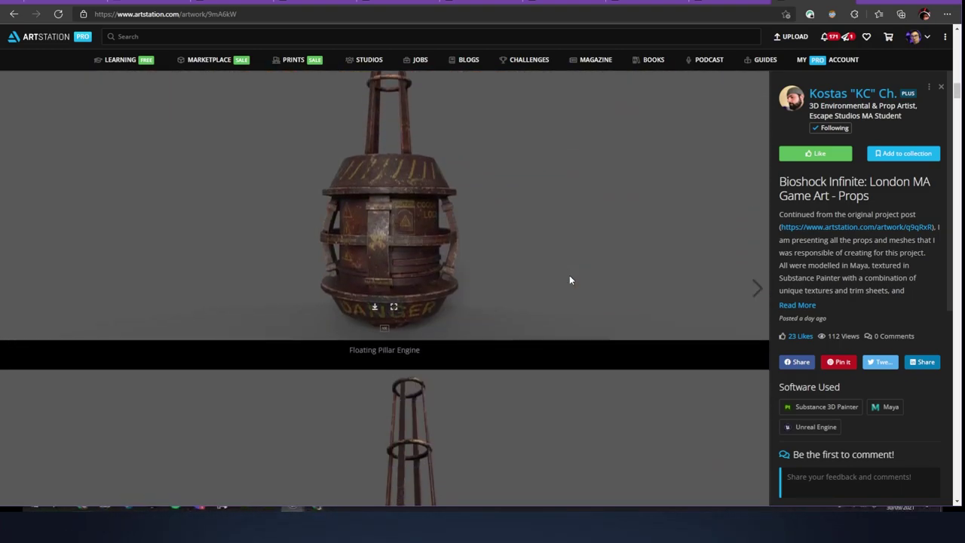
scroll(569, 280, down, 3)
scroll(569, 281, down, 4)
scroll(569, 280, down, 4)
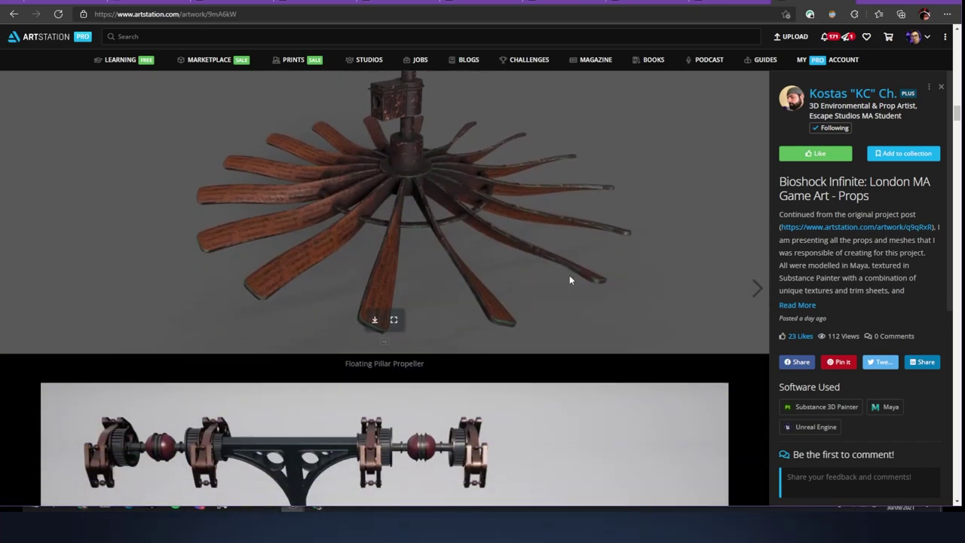
scroll(573, 287, down, 5)
scroll(617, 314, up, 2)
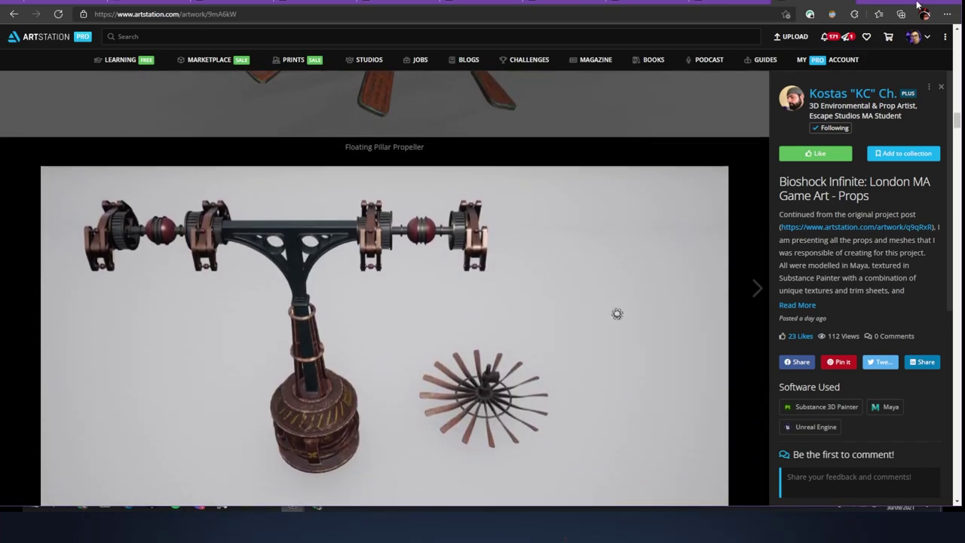
- Switch to the Unreal Editor and examine the overall node layout of the BP_Rail_Advanced construction script
key(alt+Tab)
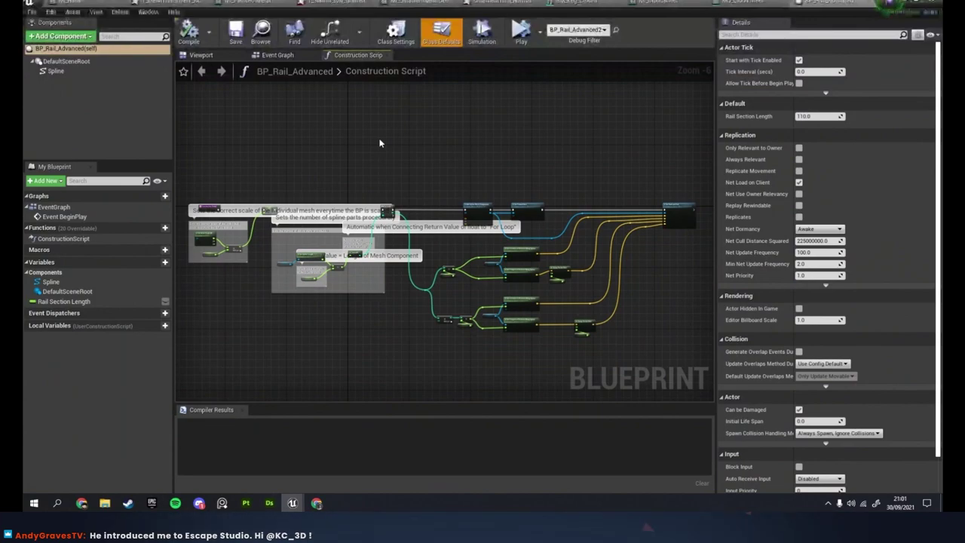
scroll(264, 249, up, 2)
right_drag(334, 317, 345, 352)
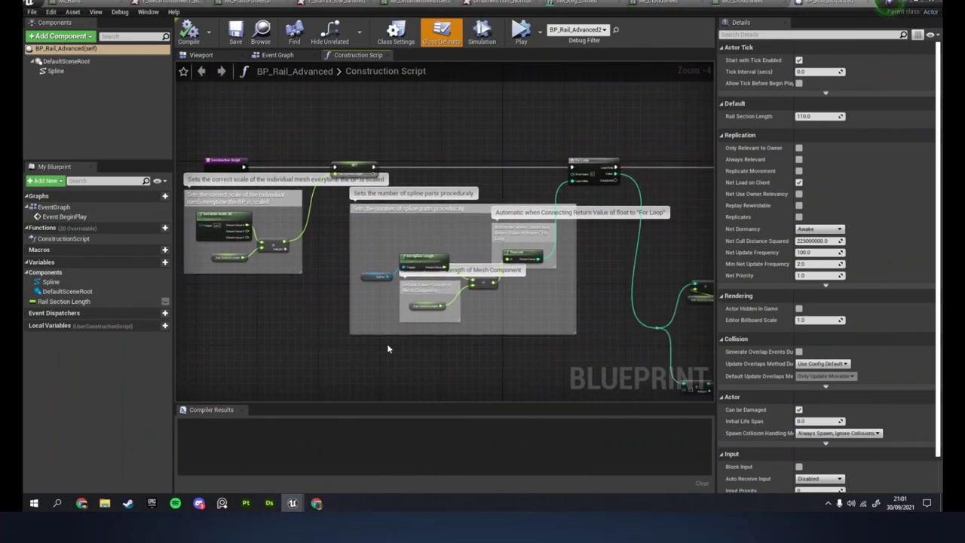
right_drag(448, 357, 351, 297)
scroll(400, 358, down, 2)
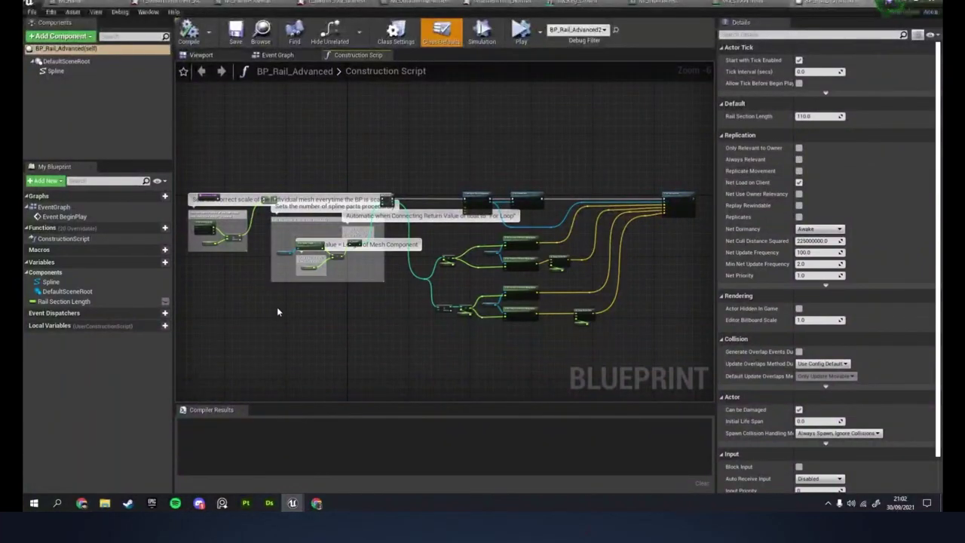
scroll(356, 307, up, 2)
right_drag(401, 333, 280, 360)
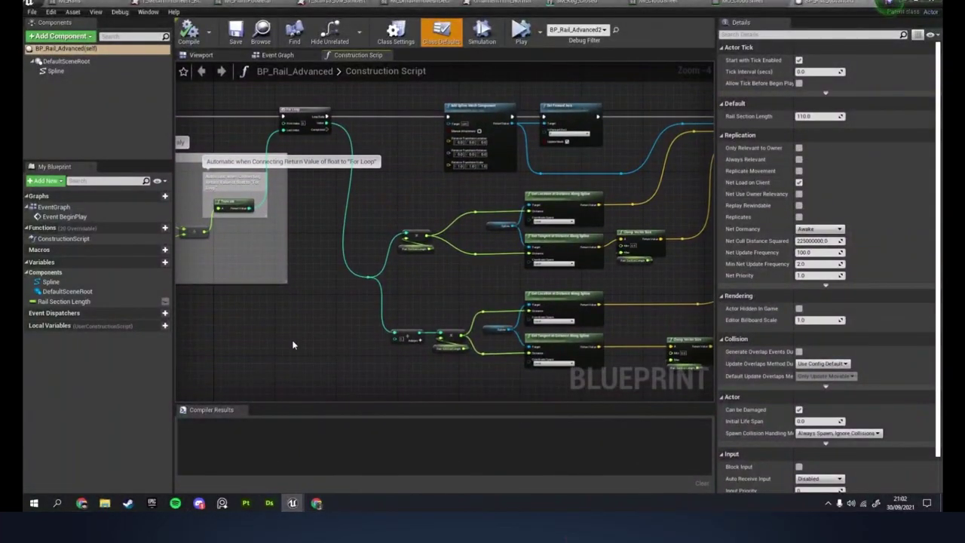
mouse_move(251, 328)
right_down()
mouse_move(571, 344)
mouse_move(344, 347)
mouse_move(247, 328)
right_up()
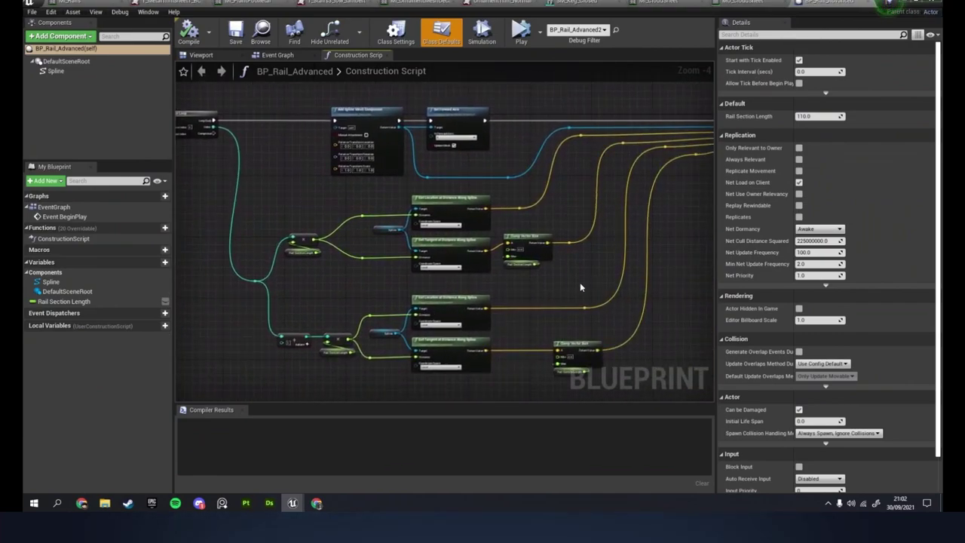
- Examine the commented node groups that set the individual mesh scale and the number of spline parts in the rail script
scroll(580, 284, up, 2)
scroll(521, 289, down, 1)
right_drag(516, 290, 557, 308)
scroll(557, 309, down, 1)
scroll(559, 313, up, 4)
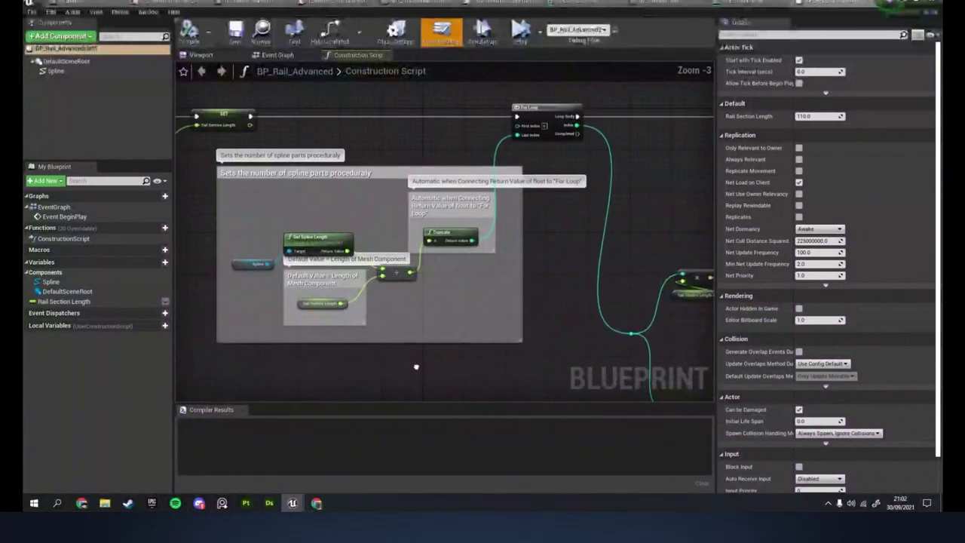
right_drag(415, 367, 511, 349)
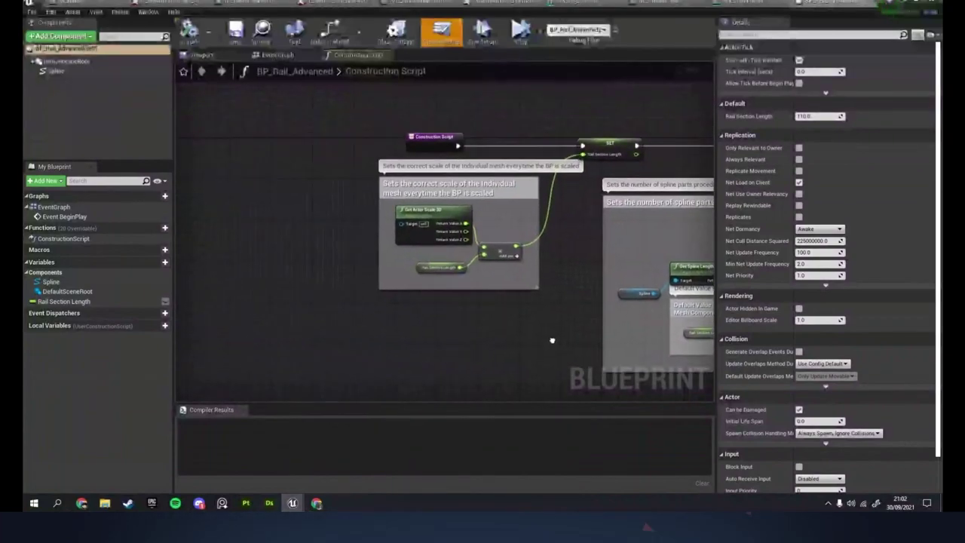
scroll(538, 338, up, 2)
right_drag(534, 326, 505, 354)
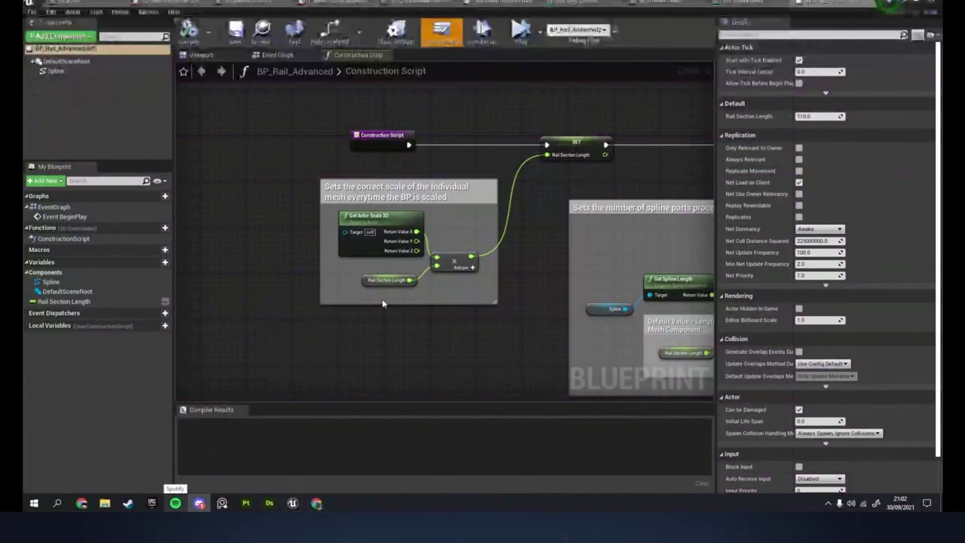
right_drag(472, 324, 175, 312)
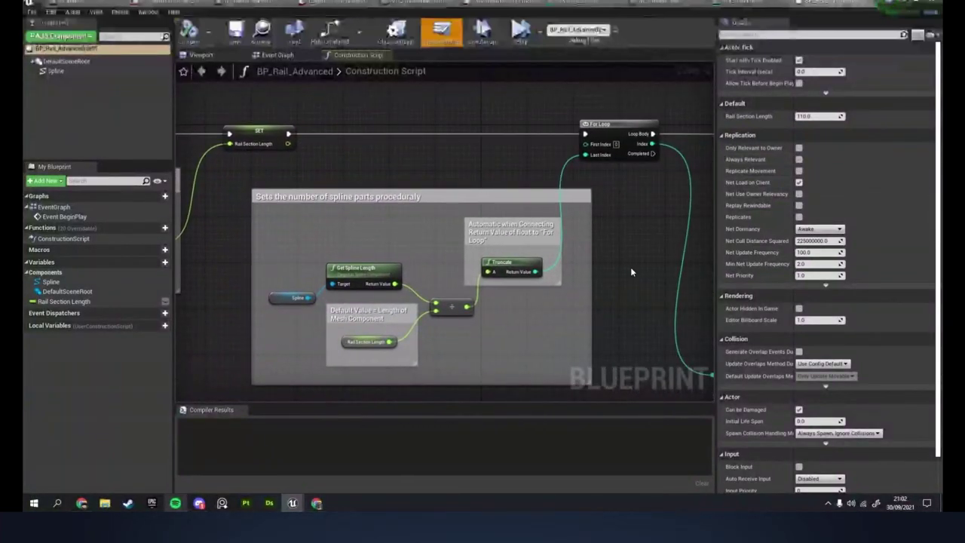
right_drag(626, 266, 610, 252)
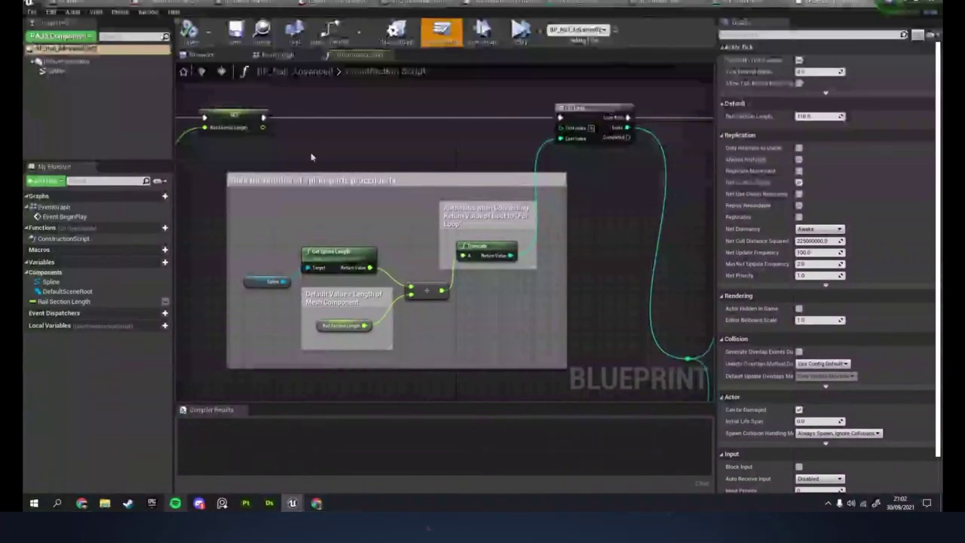
- Follow the rail script from the For Loop and inspect the Add Spline Mesh Component node's mesh and material settings
drag(192, 92, 220, 98)
right_drag(466, 153, 204, 152)
right_drag(427, 191, 295, 175)
scroll(233, 153, down, 1)
scroll(219, 170, down, 1)
scroll(296, 190, up, 1)
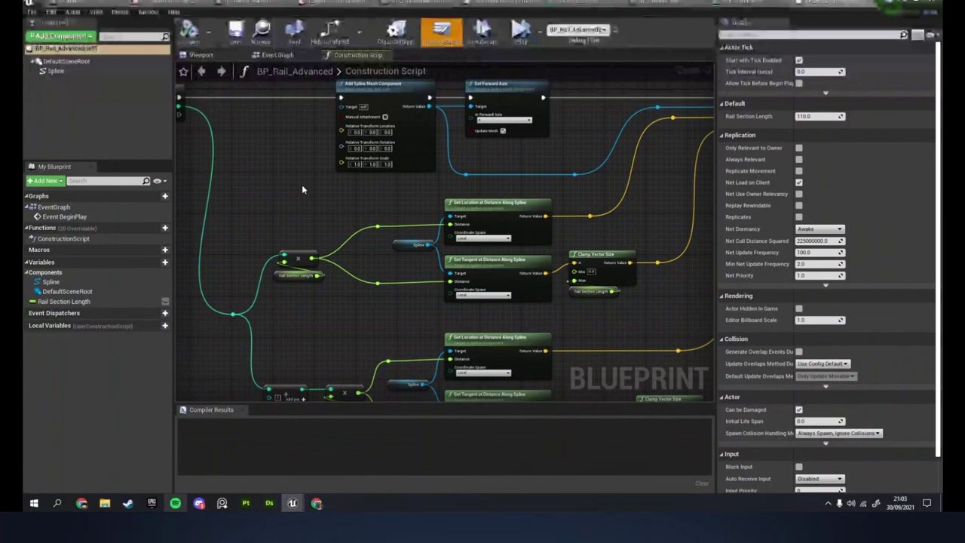
click(413, 87)
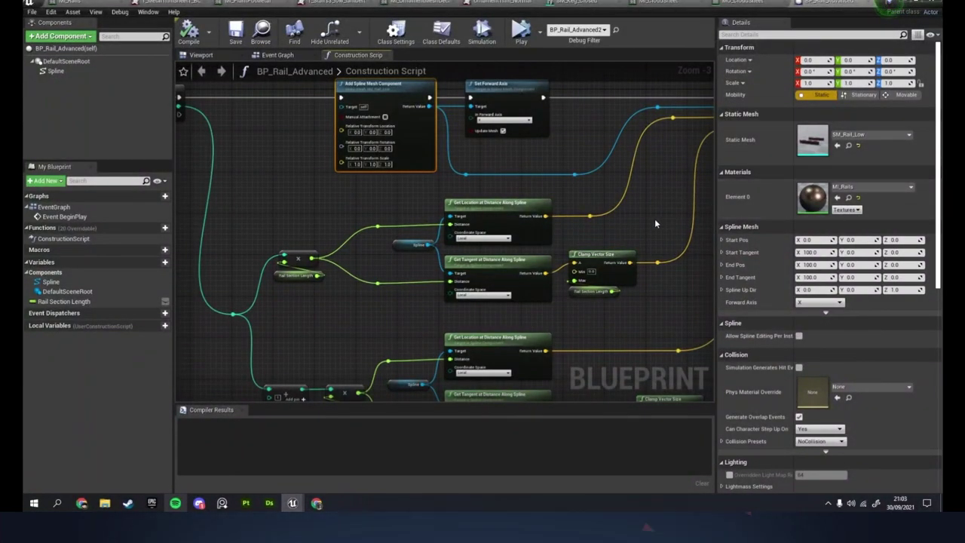
- Trace the spline location and tangent connections to the Set Start and End node and review the loop's node network
right_drag(653, 220, 637, 140)
scroll(626, 151, up, 2)
right_drag(639, 127, 412, 183)
scroll(448, 181, down, 2)
right_drag(549, 158, 377, 291)
scroll(423, 285, up, 1)
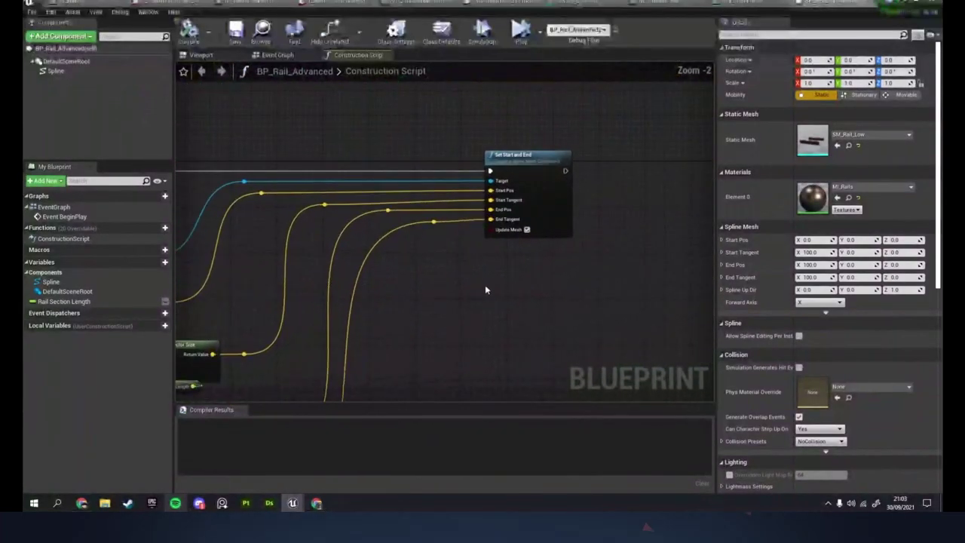
right_drag(484, 285, 422, 303)
mouse_move(529, 305)
mouse_down()
mouse_move(393, 156)
mouse_move(388, 135)
mouse_move(579, 303)
mouse_up()
click(576, 303)
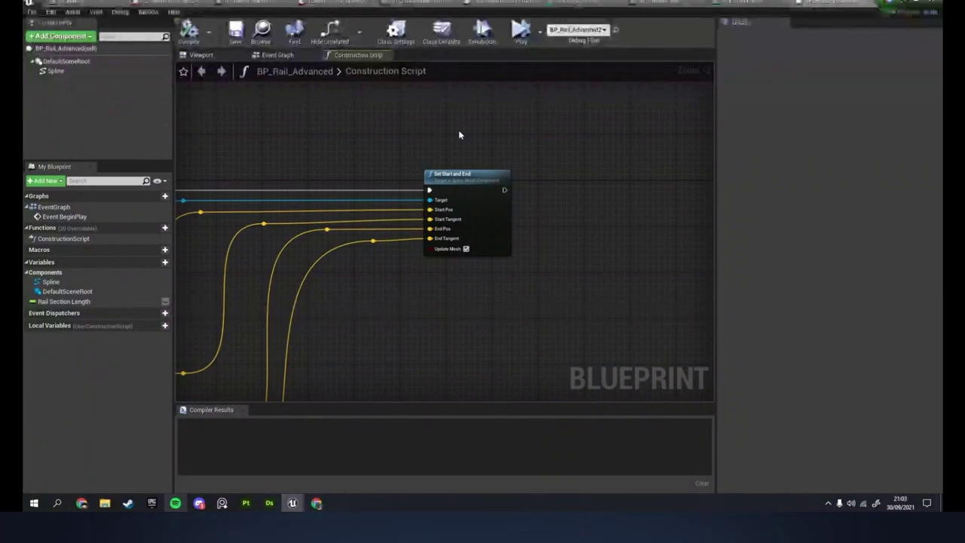
scroll(454, 137, down, 8)
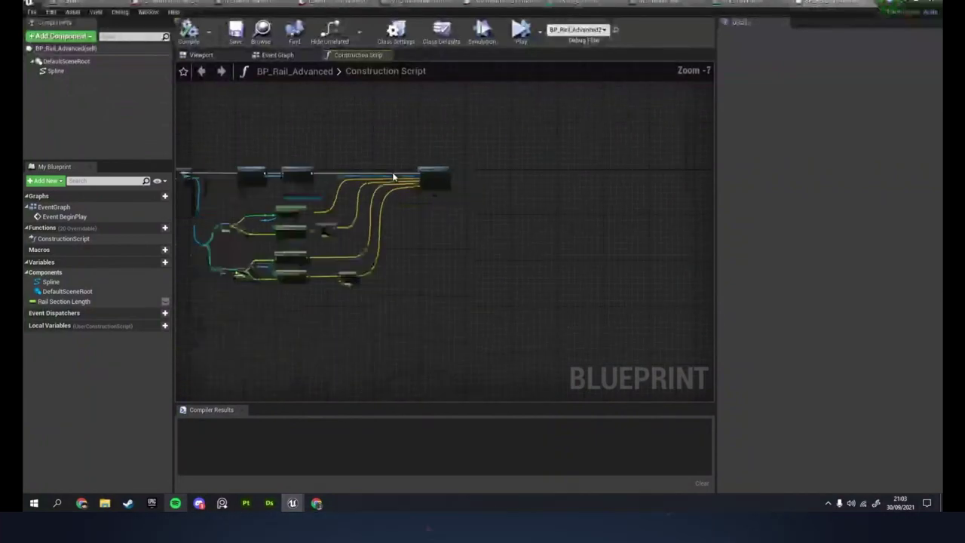
right_drag(413, 214, 541, 222)
scroll(494, 235, up, 4)
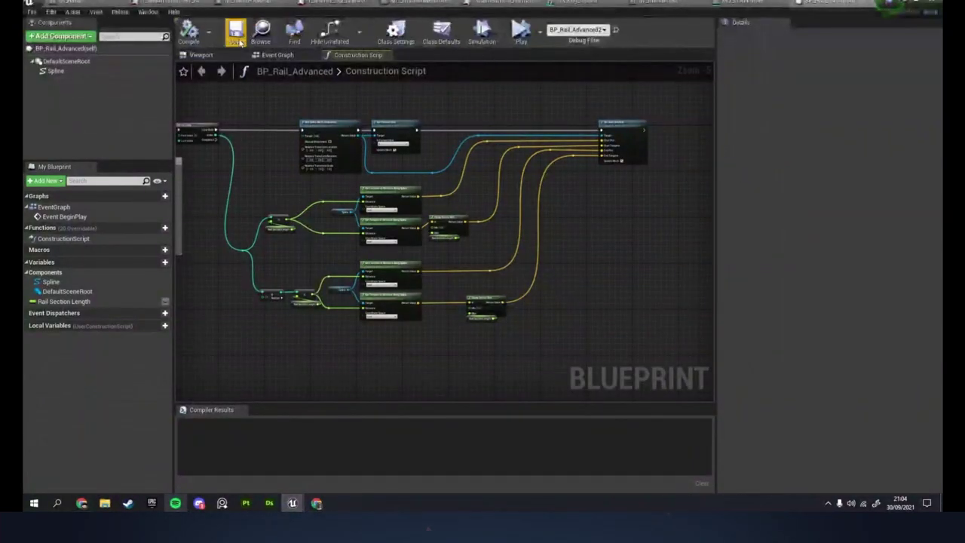
- Return to the London level, open the BP_Wagon_Test blueprint and examine its wagon speed event nodes
click(910, 2)
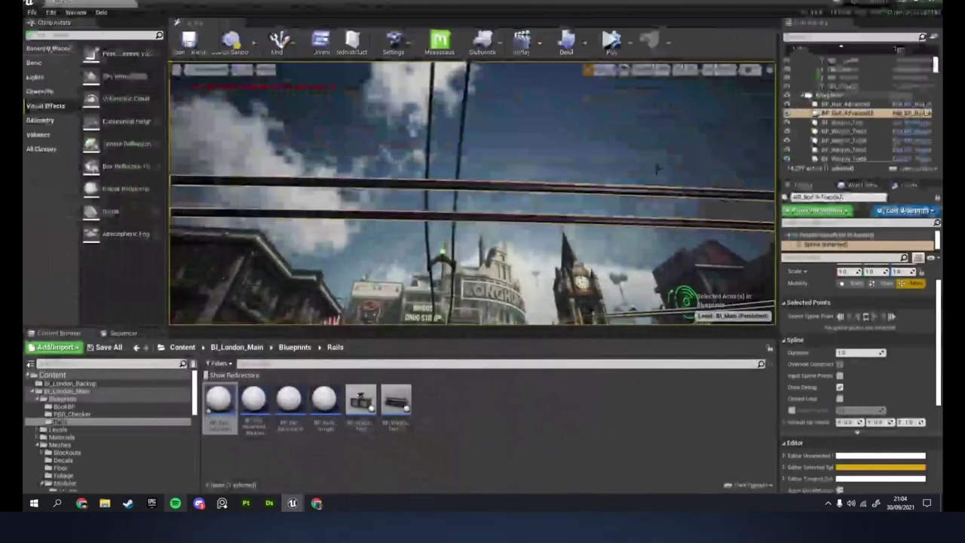
right_drag(472, 181, 513, 241)
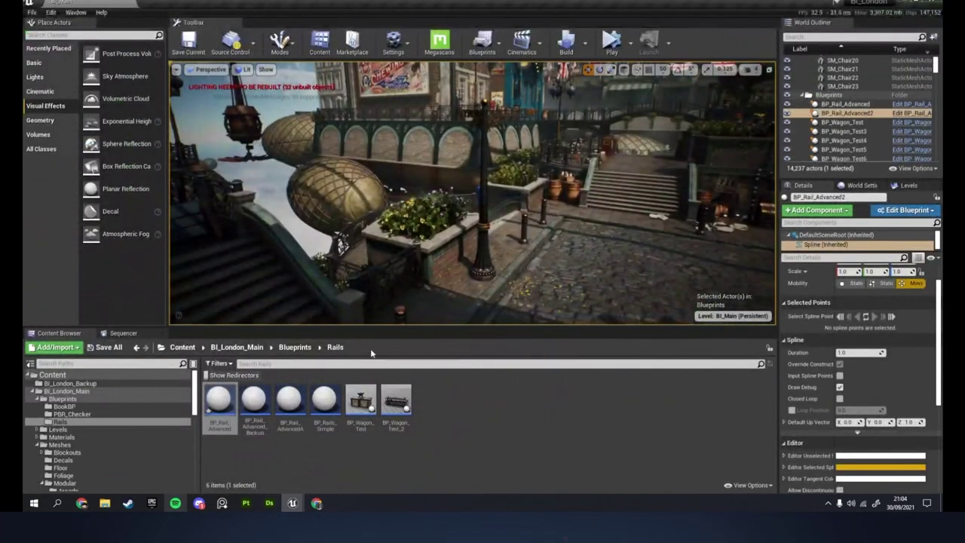
double_click(362, 400)
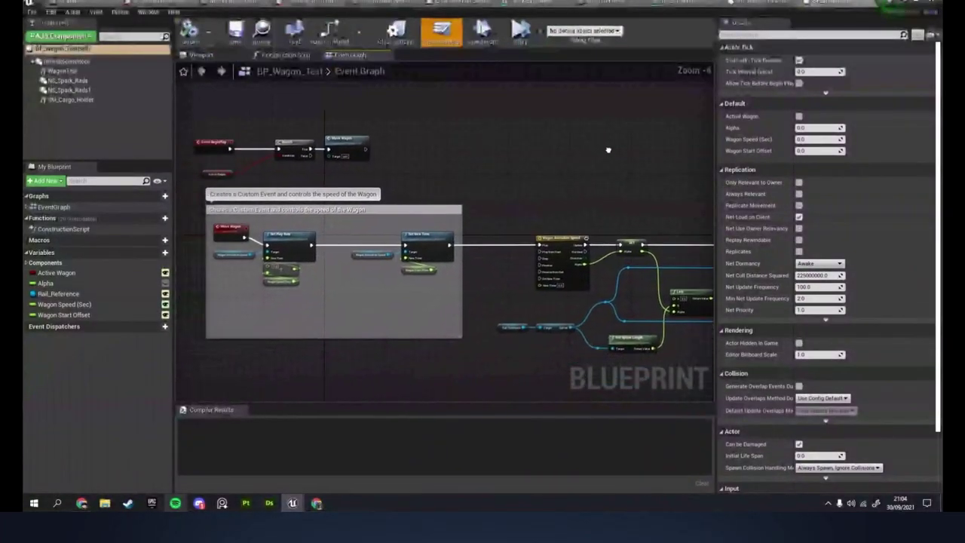
right_drag(663, 172, 655, 159)
click(280, 57)
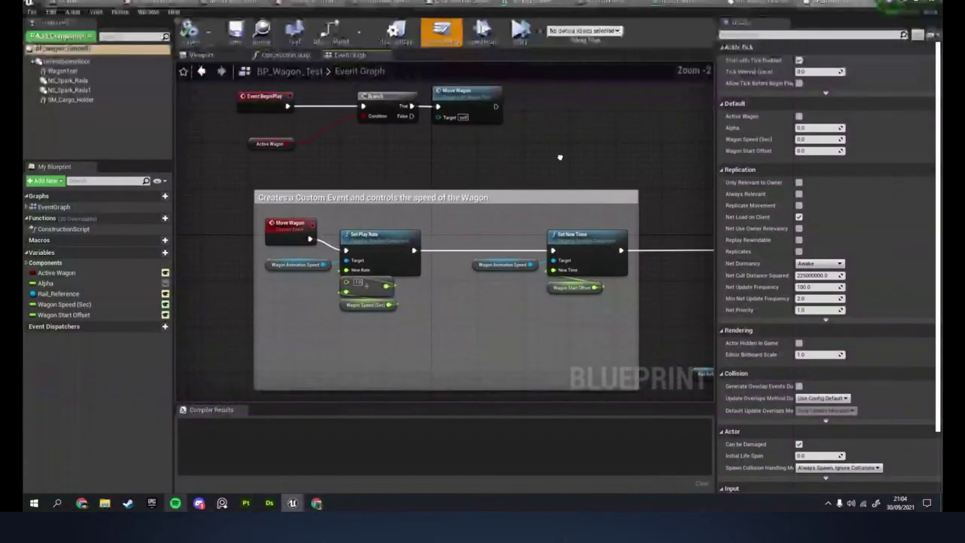
right_drag(561, 156, 546, 155)
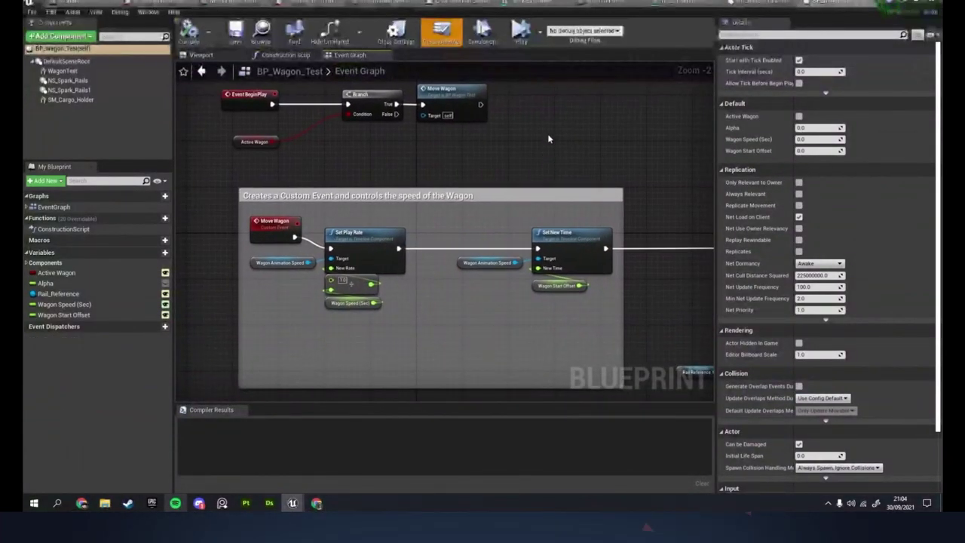
- View the wagon model in the blueprint's 3D preview and inspect its SM_Cargo_Holder and WagonTest components
click(199, 55)
scroll(491, 216, down, 12)
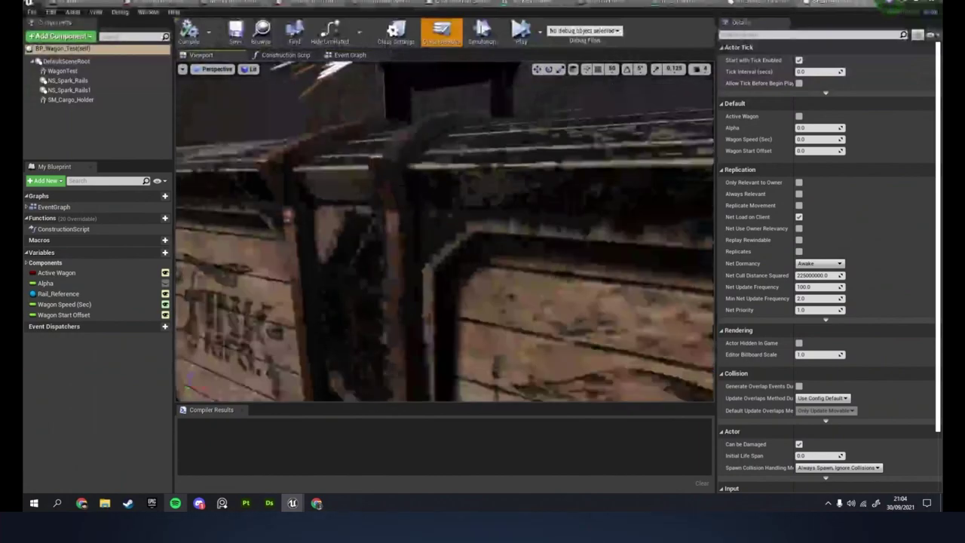
mouse_move(490, 216)
right_down()
mouse_move(422, 216)
mouse_move(488, 216)
right_up()
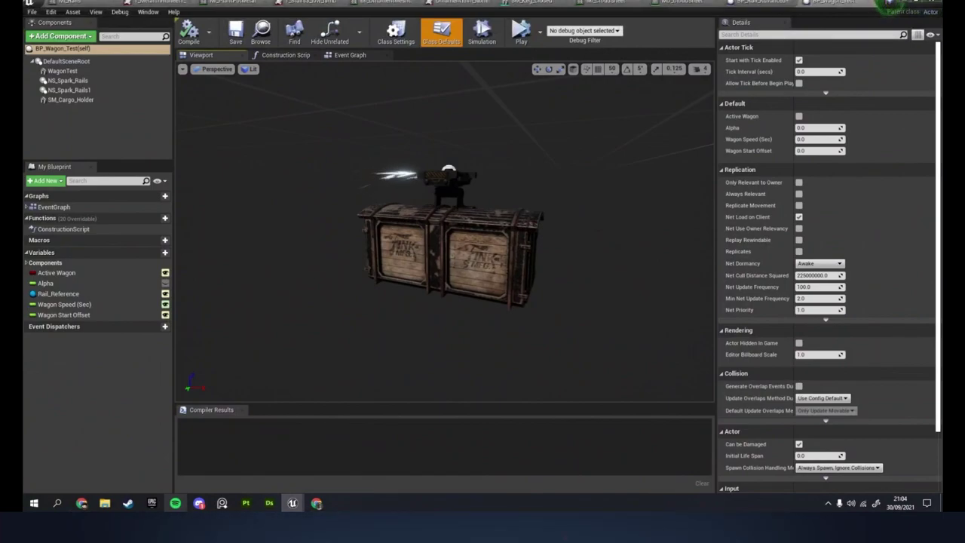
click(66, 75)
click(70, 100)
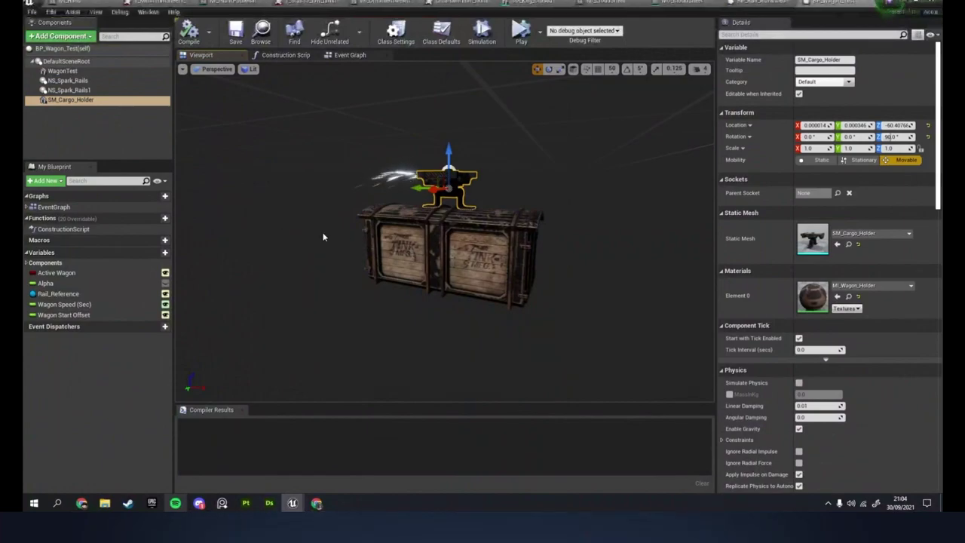
click(68, 71)
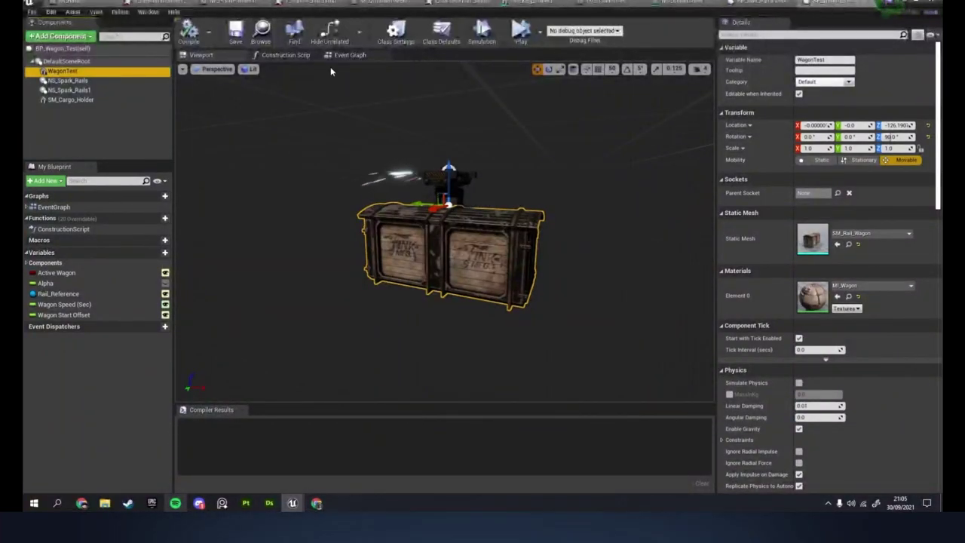
- Examine the wagon's event graph from the Move Wagon event through the animation timeline to the SetActorLocationAndRotation node
click(348, 55)
scroll(431, 223, down, 4)
scroll(507, 196, up, 2)
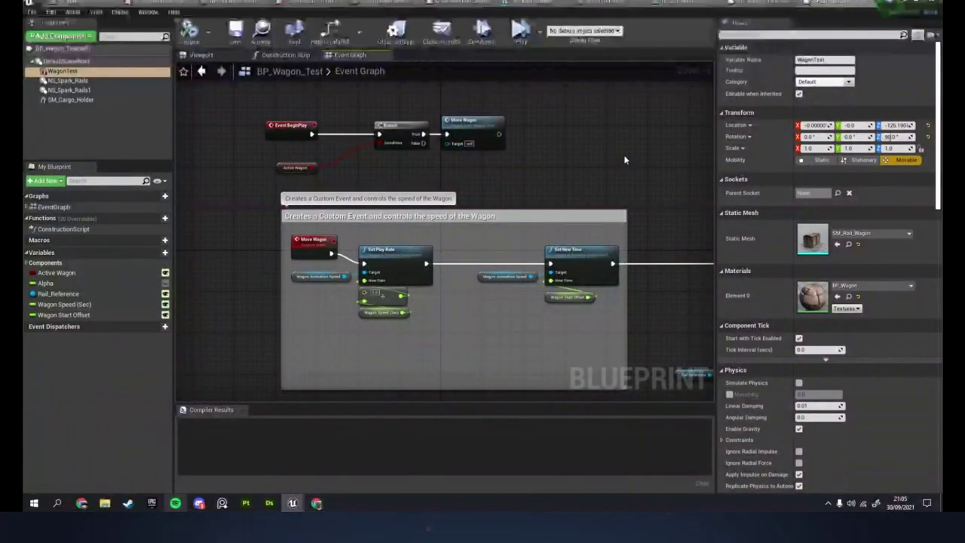
right_drag(625, 158, 610, 144)
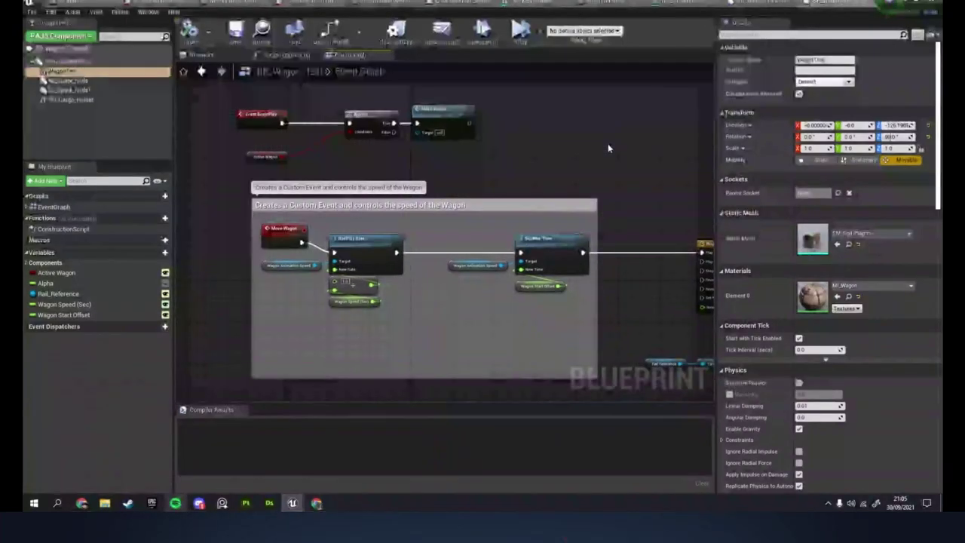
right_drag(642, 149, 219, 116)
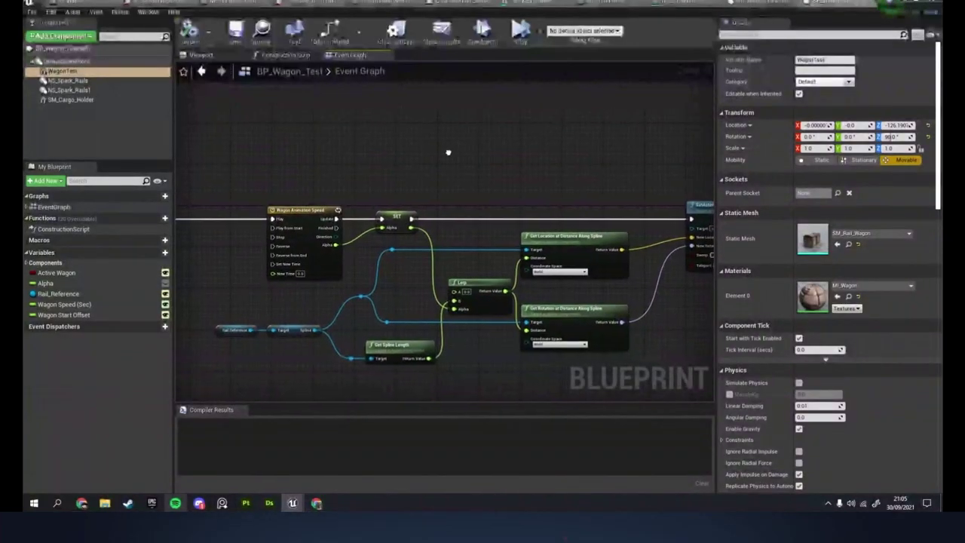
scroll(452, 152, down, 2)
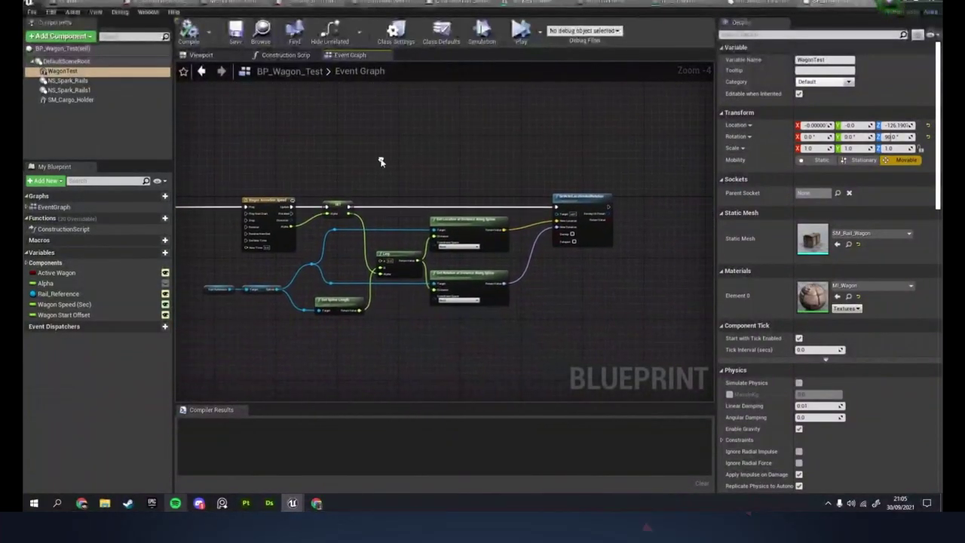
scroll(380, 161, up, 1)
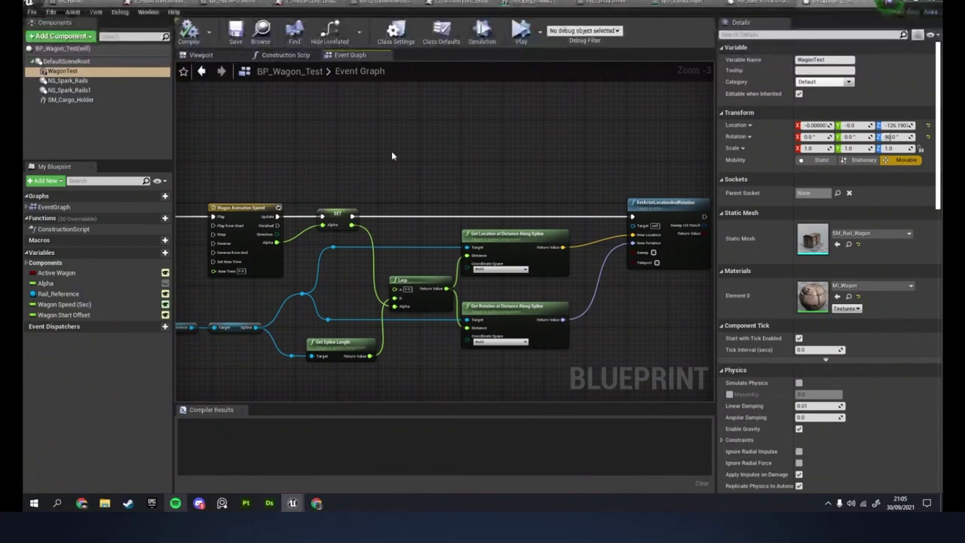
scroll(373, 151, down, 1)
right_drag(391, 157, 390, 147)
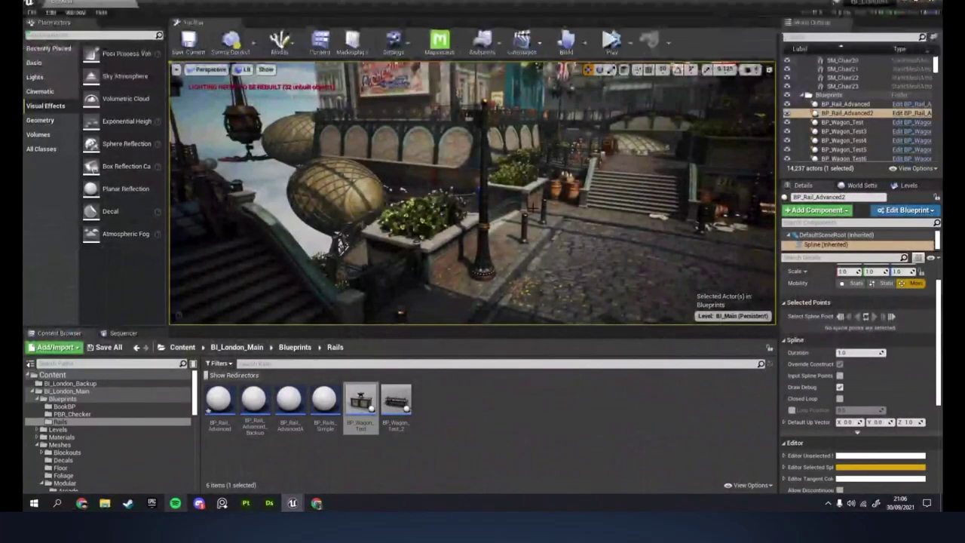
- Focus on the selected rail in the level, select a wagon hanging from it and inspect its rail reference, speed and offset settings
key(f)
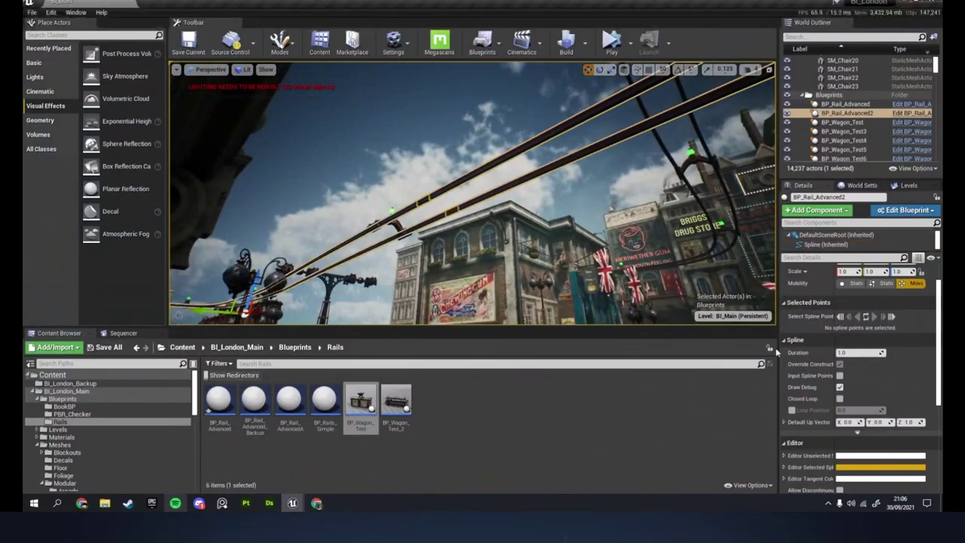
right_drag(443, 209, 331, 271)
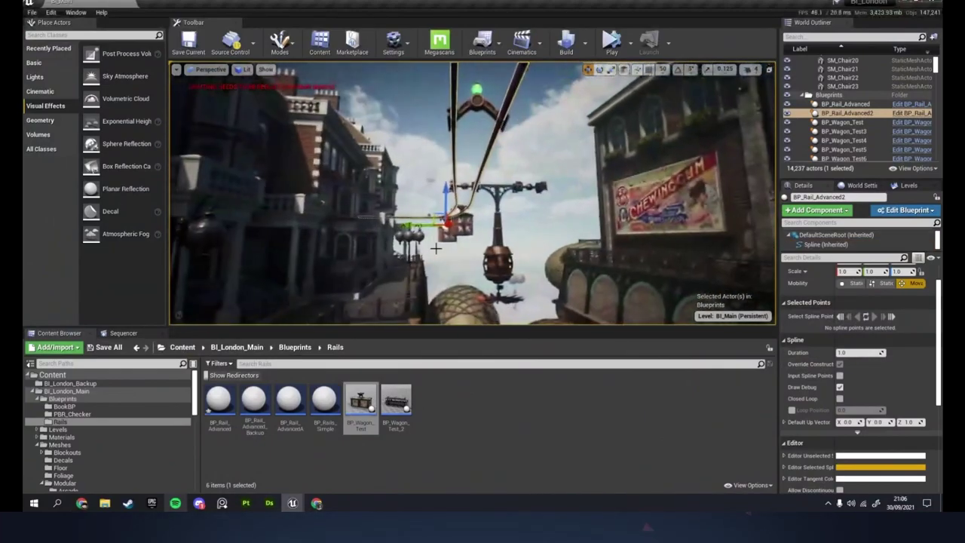
click(457, 223)
right_drag(457, 223, 513, 211)
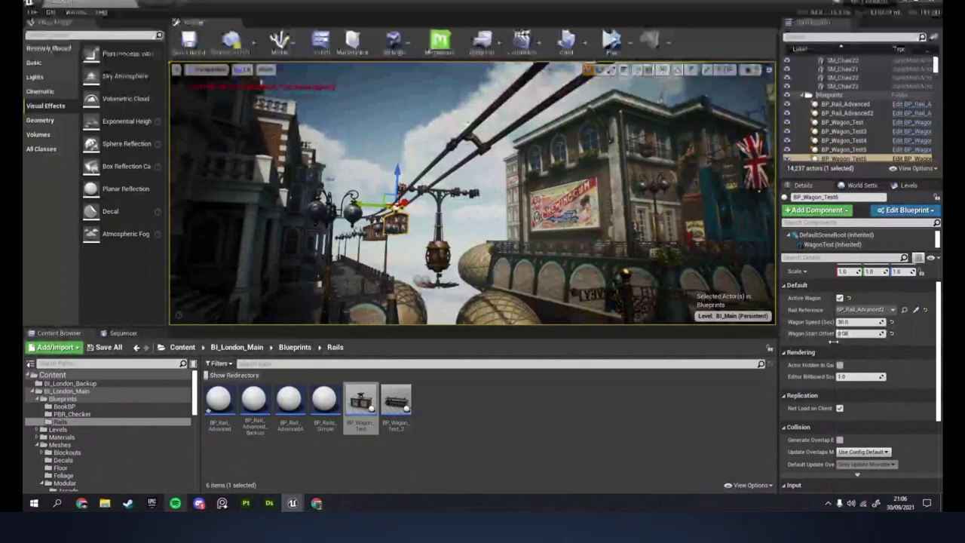
drag(834, 342, 847, 341)
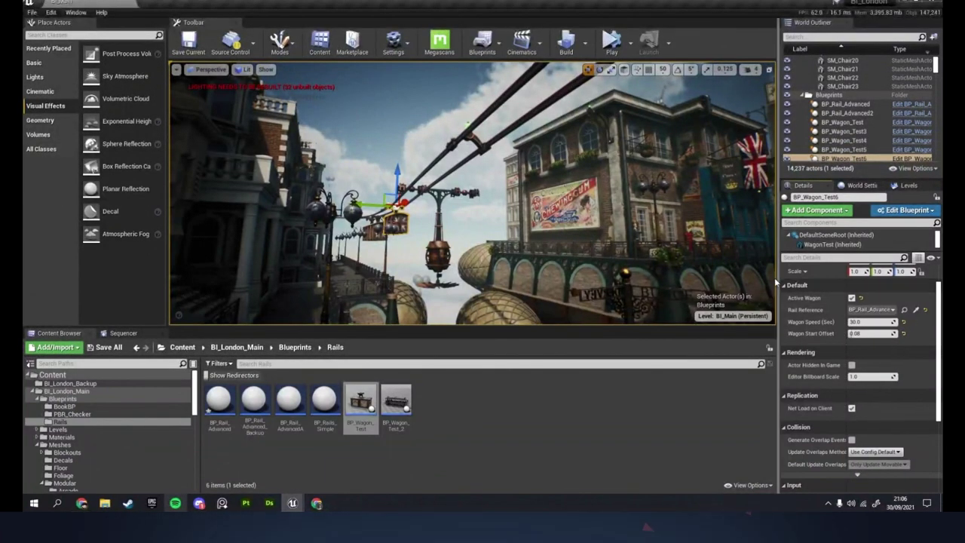
- Enlarge the details area and compare the rail reference, wagon speed and start offset settings of neighbouring hanging wagons
drag(778, 296, 601, 295)
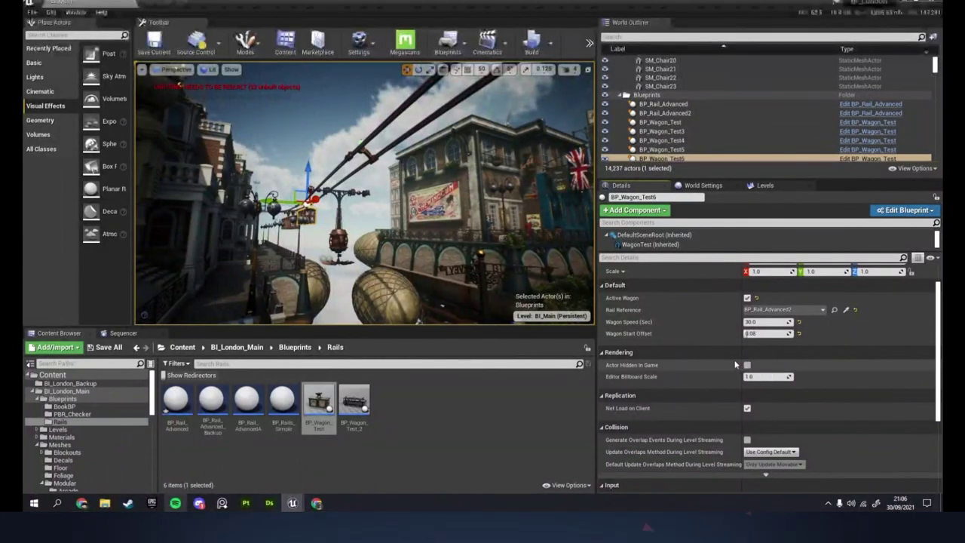
click(292, 225)
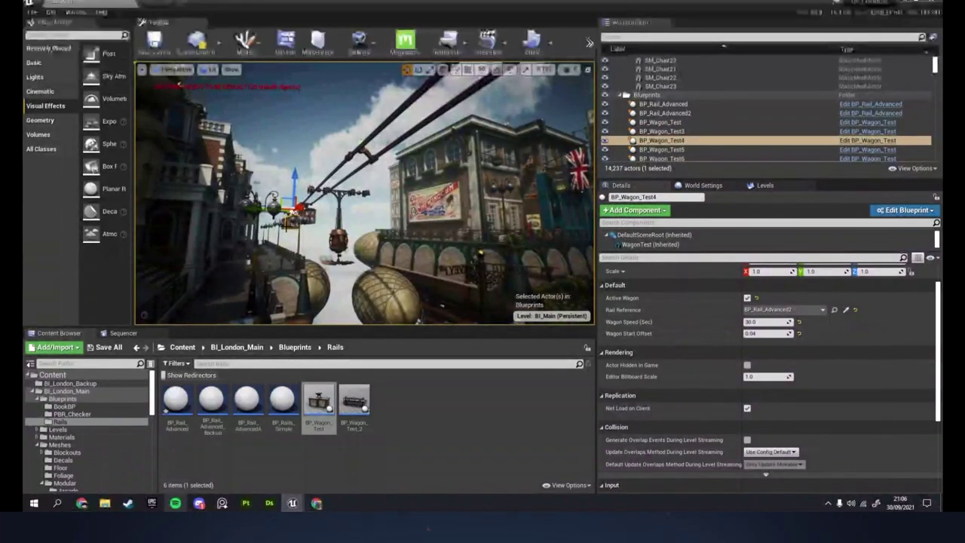
click(291, 218)
click(305, 238)
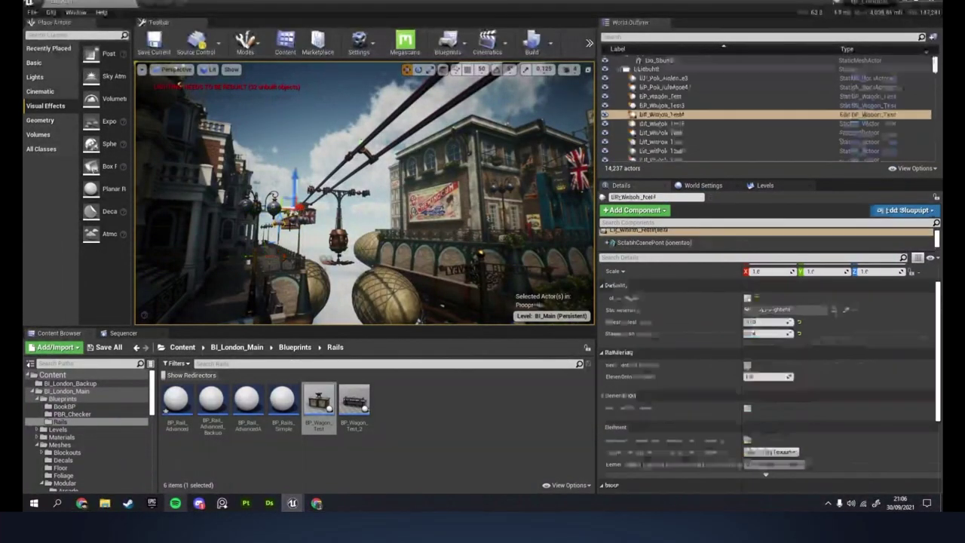
click(313, 217)
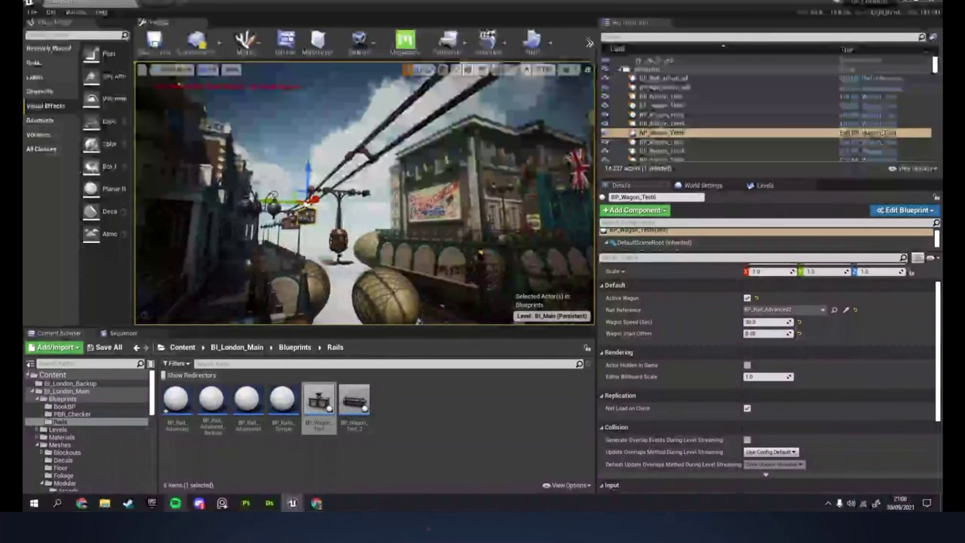
click(647, 513)
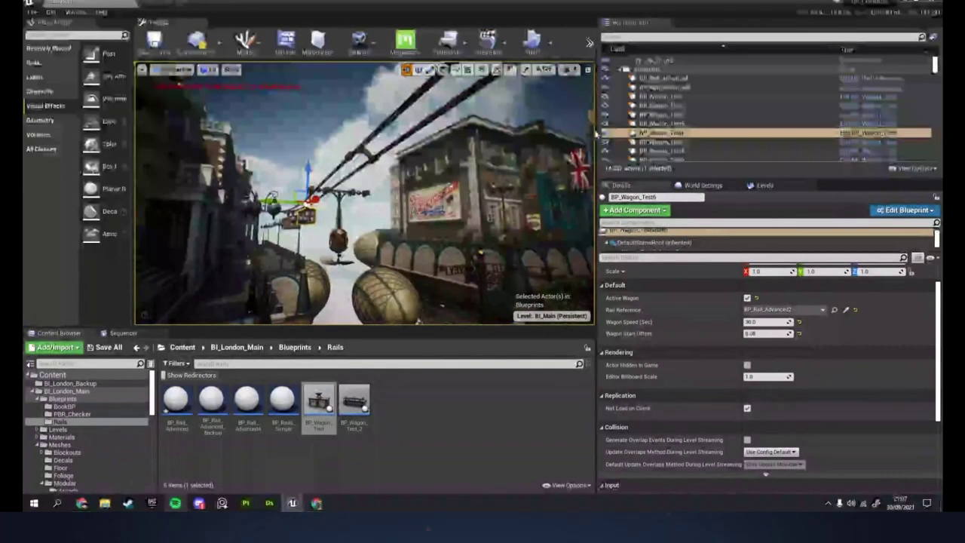
- Simulate the level and select the spinning SM_Propeler beneath the floating structure to view its transform and movement components
drag(598, 181, 808, 181)
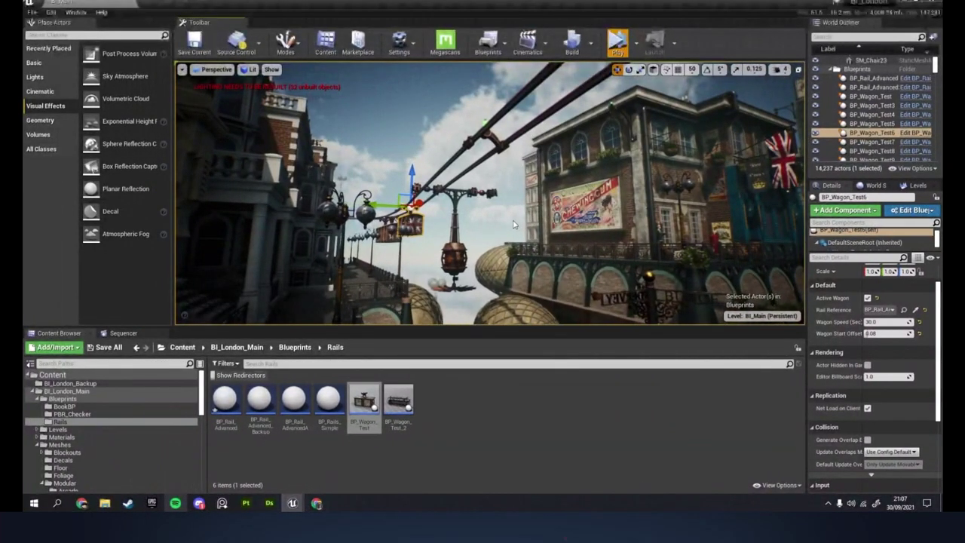
key(alt+p)
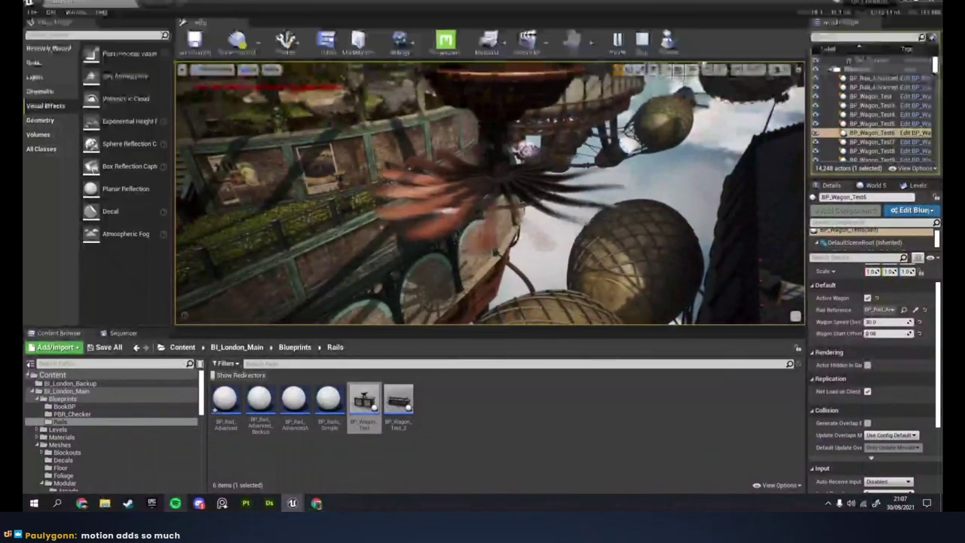
click(509, 185)
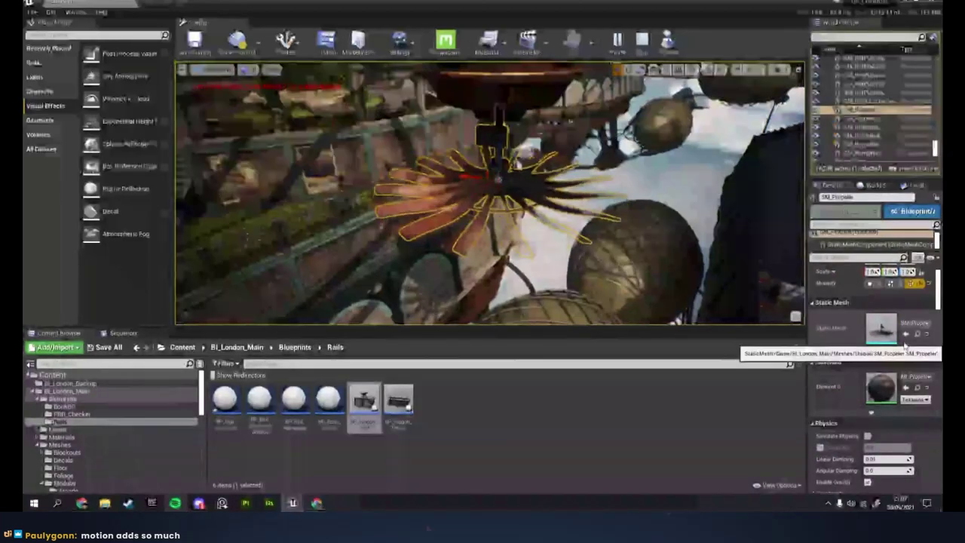
scroll(903, 347, down, 1)
scroll(904, 341, up, 2)
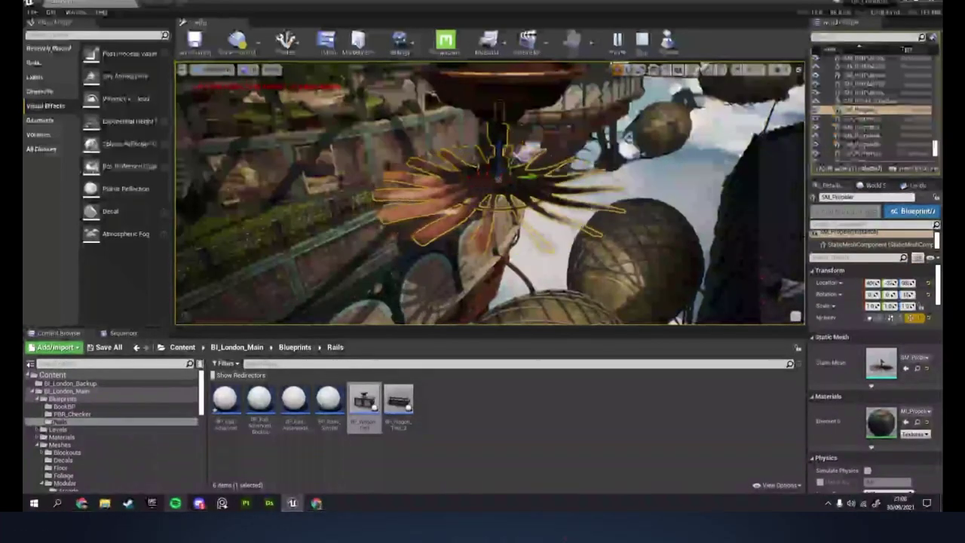
drag(808, 239, 688, 249)
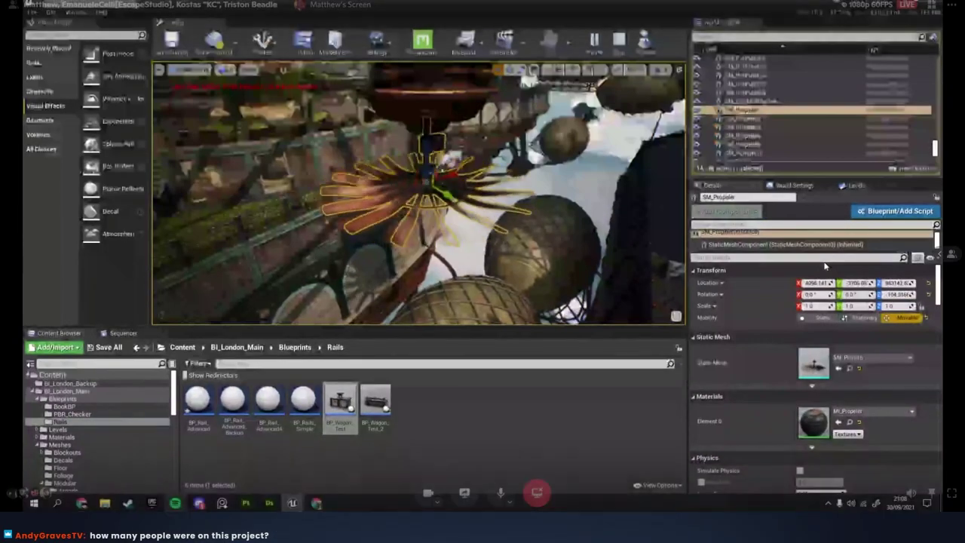
scroll(799, 241, down, 2)
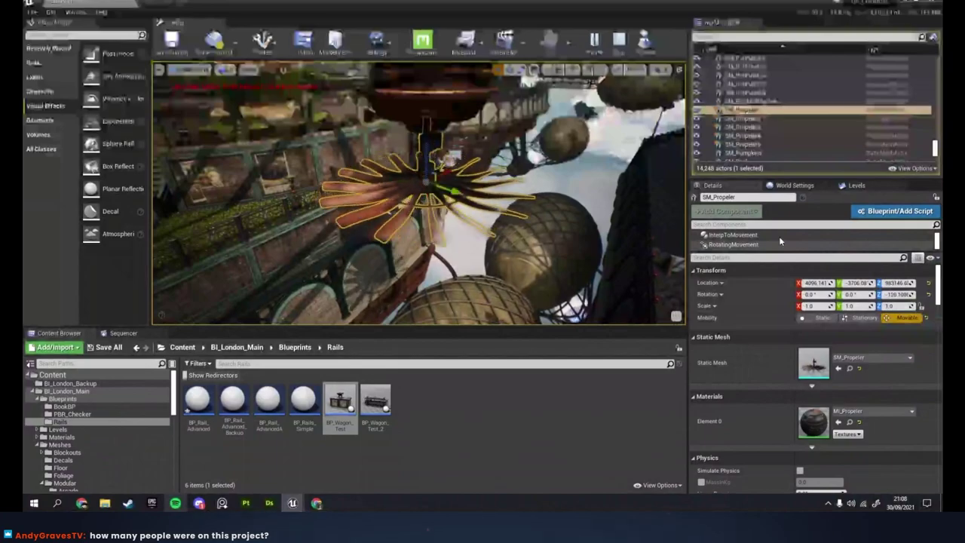
- Inspect the propeller's InterpToMovement component with all four control points expanded, and its RotatingMovement component
click(754, 236)
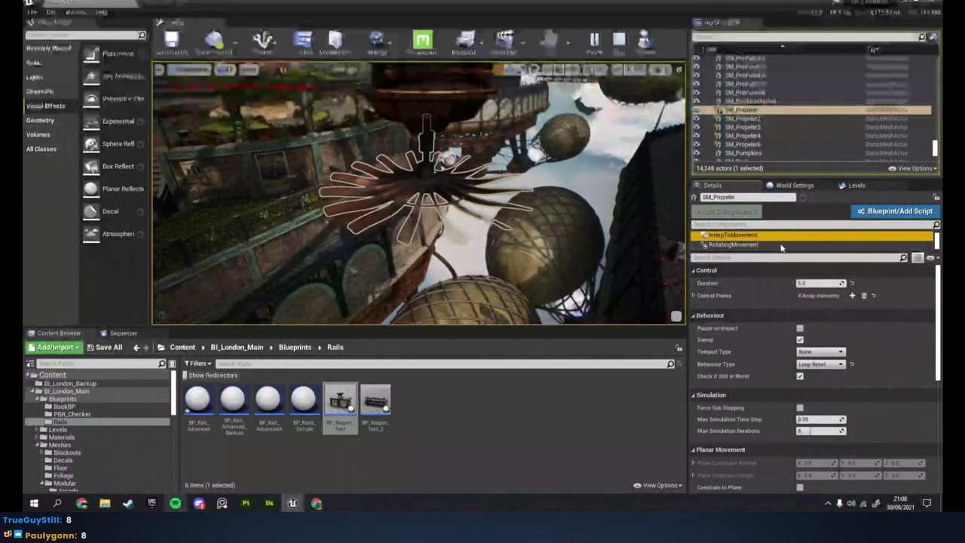
click(897, 244)
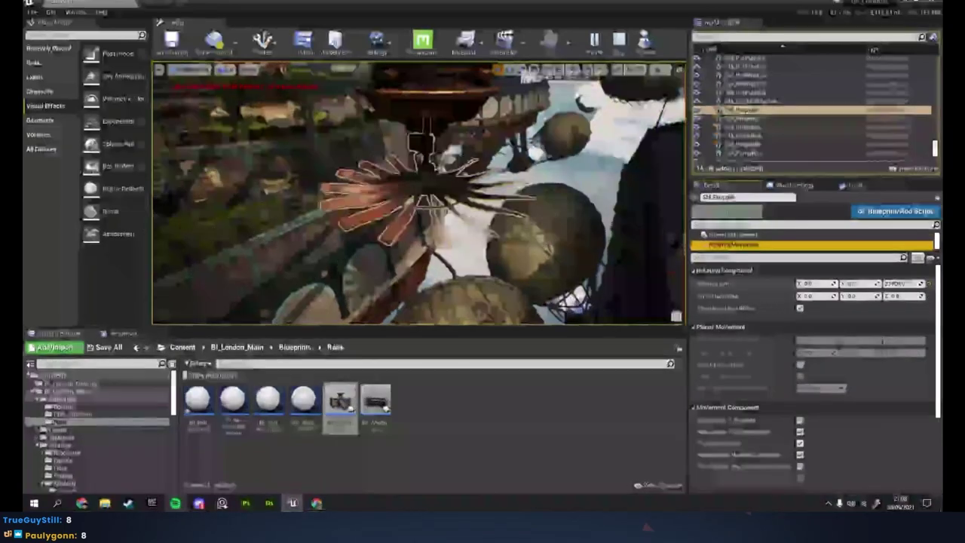
click(746, 236)
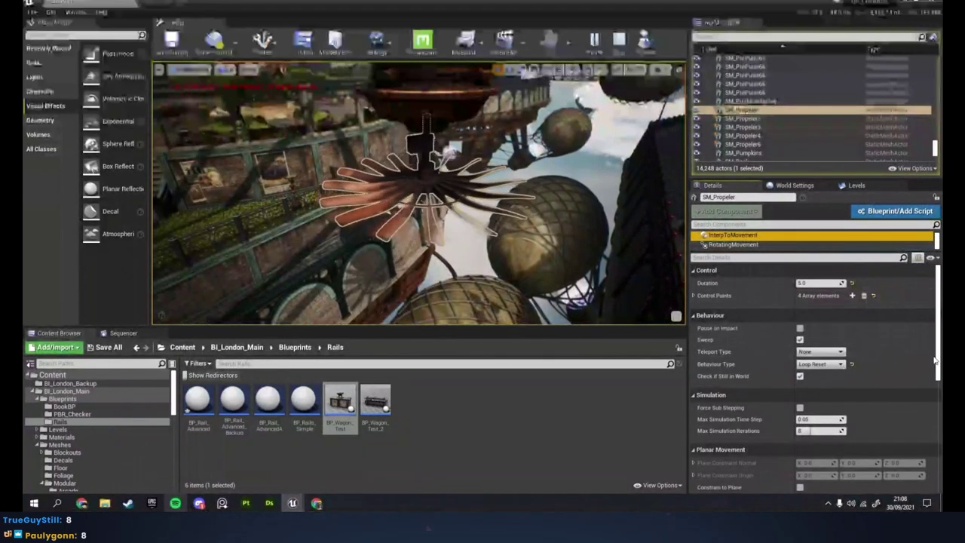
click(693, 295)
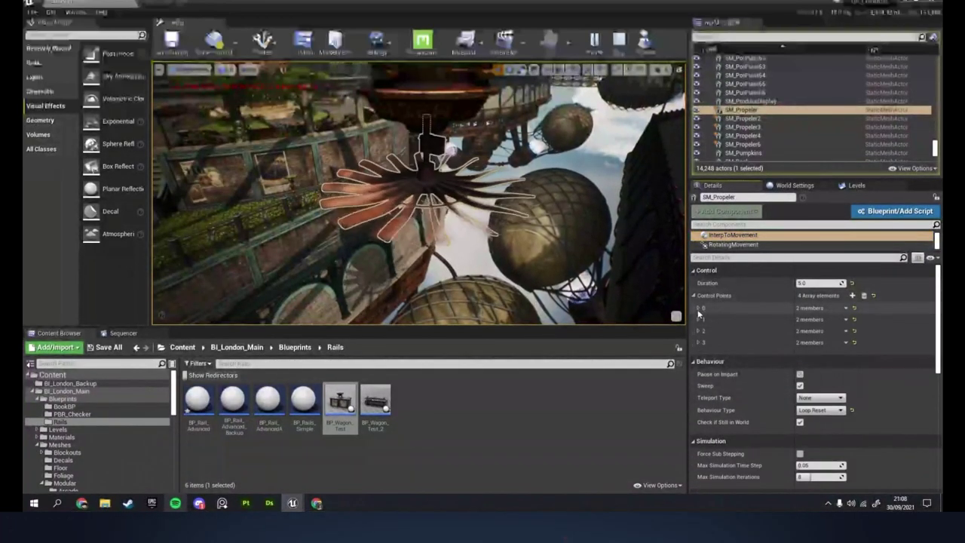
click(698, 308)
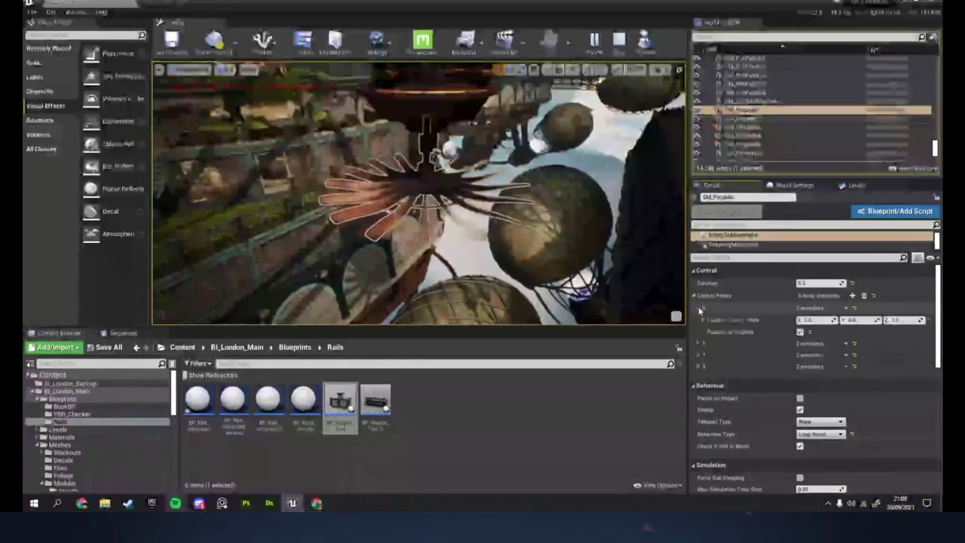
click(698, 343)
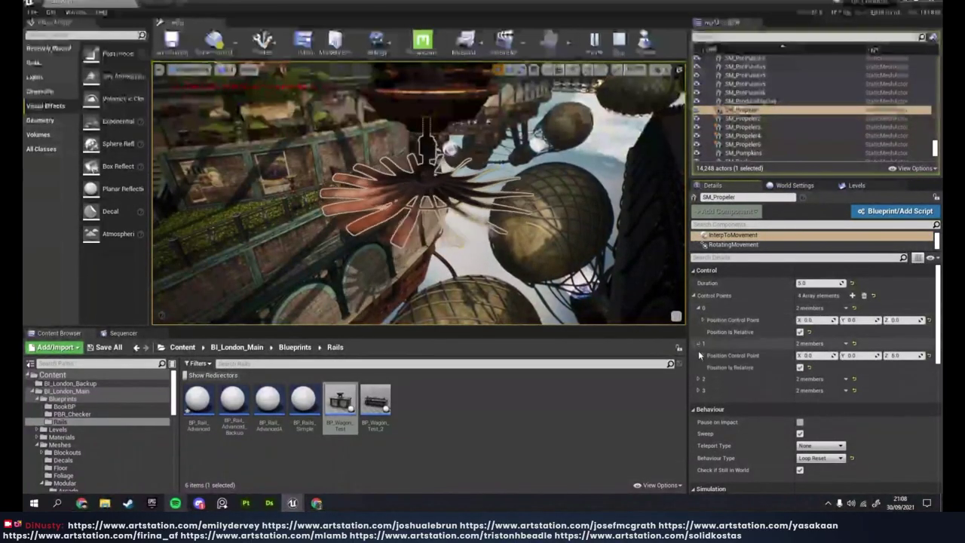
click(699, 379)
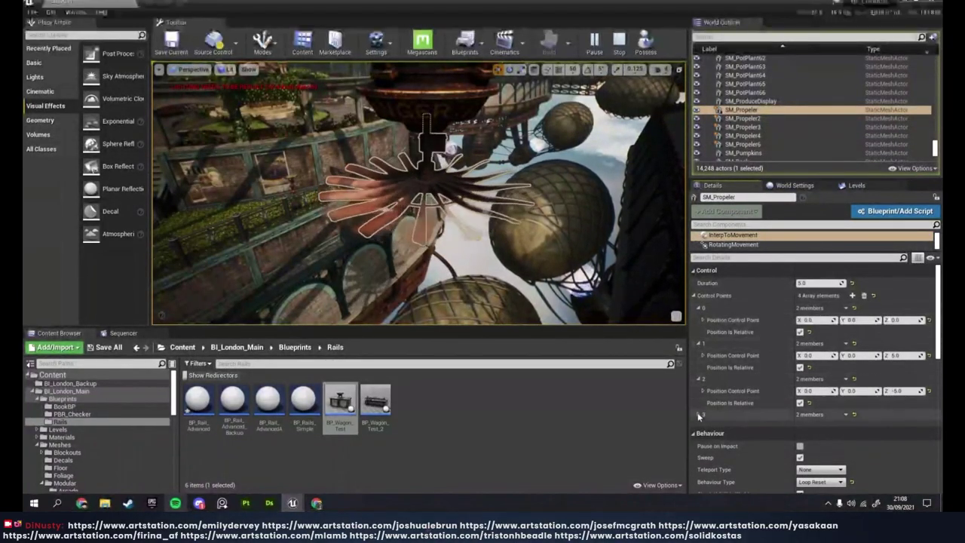
click(712, 414)
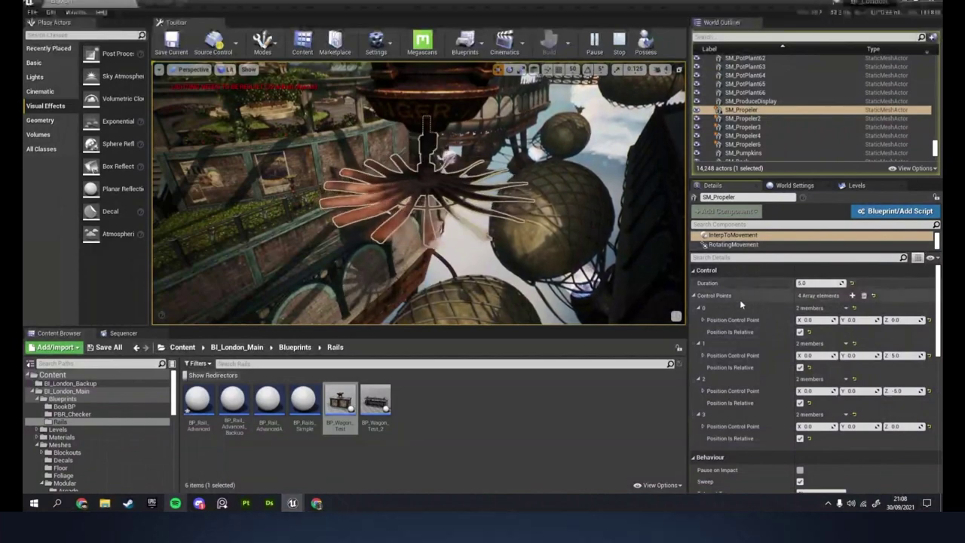
click(733, 244)
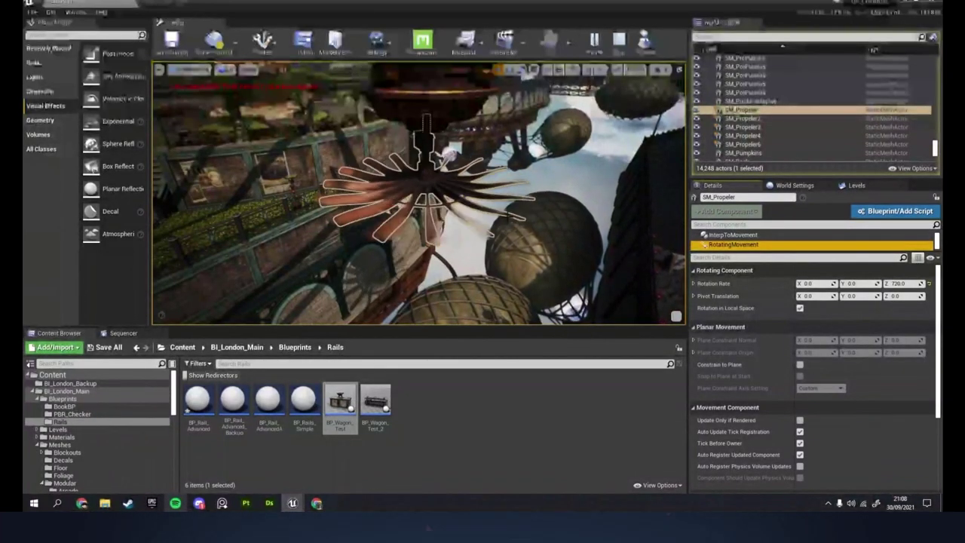
- Stop the simulation, view the propeller up close, and watch it unselected with the simulation running again
key(Escape)
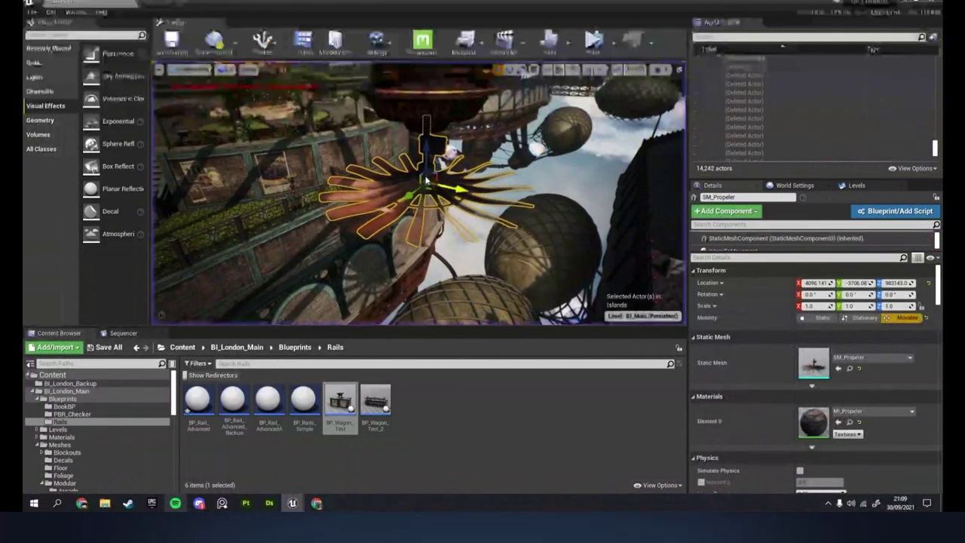
key(w)
right_drag(418, 174, 418, 174)
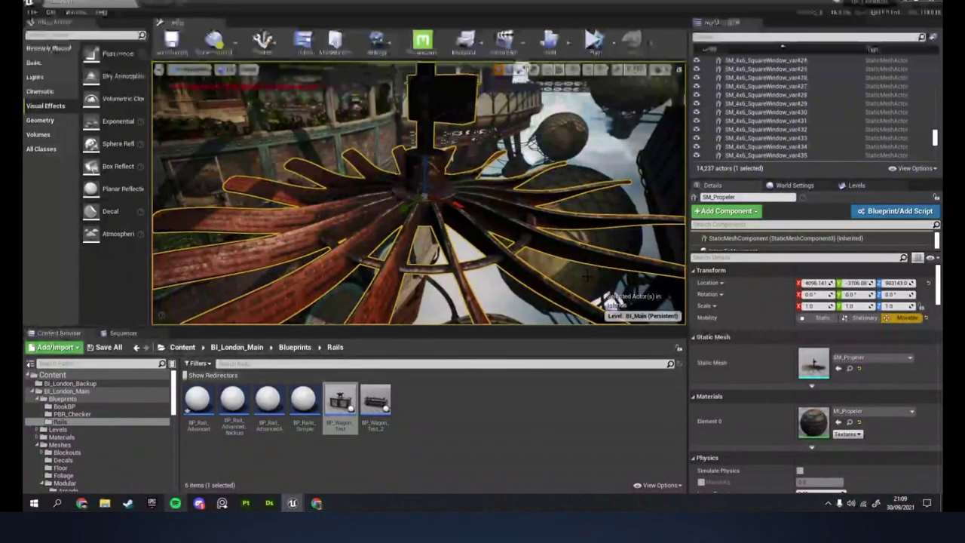
scroll(419, 193, down, 5)
scroll(419, 193, down, 3)
key(Escape)
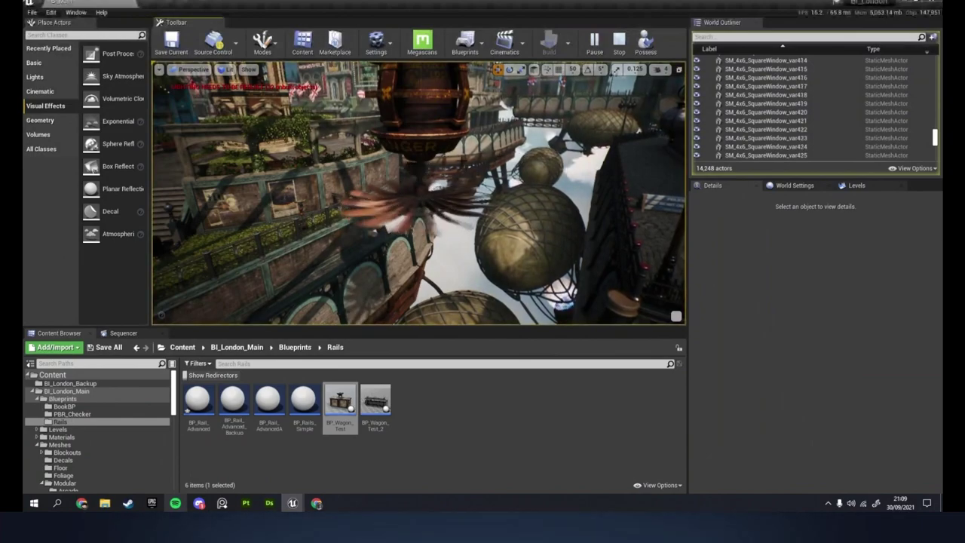
- Look over the clock tower square, stop the simulation and fly toward the Longhurst building
right_drag(419, 193, 475, 161)
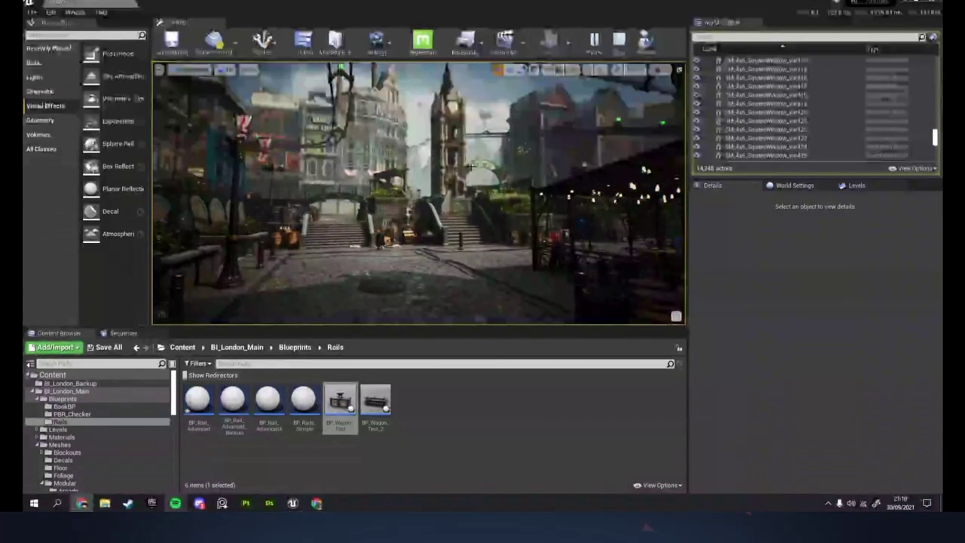
click(618, 42)
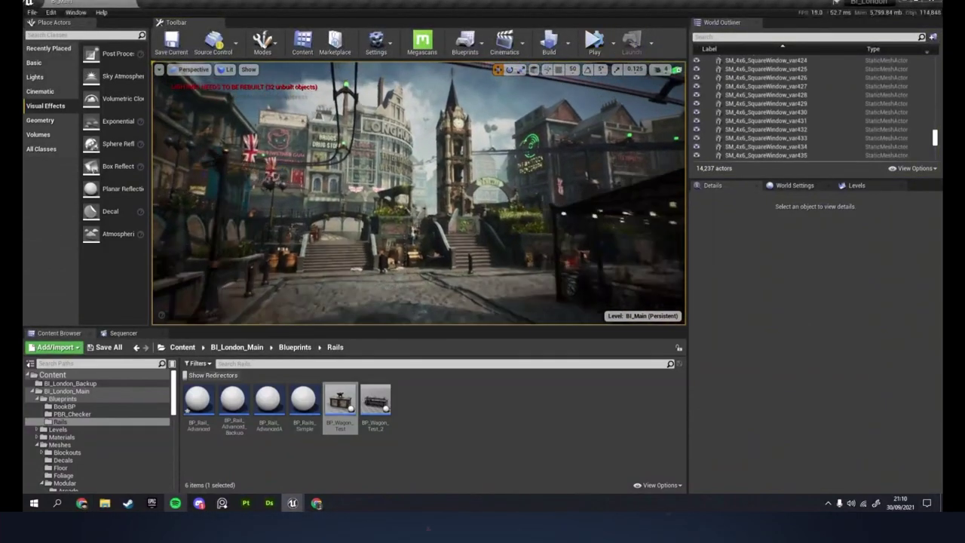
key(w)
right_drag(420, 194, 401, 186)
key(w)
key(s)
right_drag(475, 272, 476, 272)
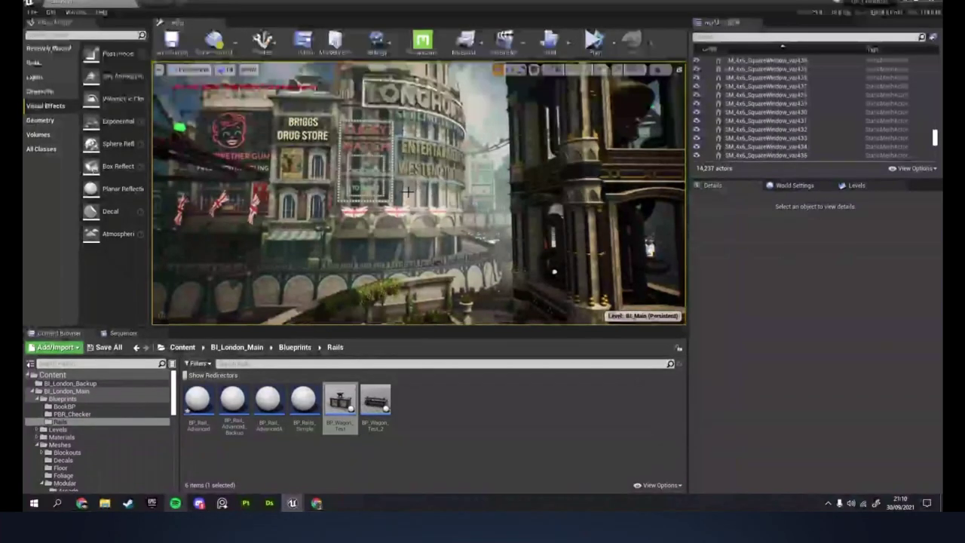
- Clear the accidental selection and examine the Briggs Drug Store, Lucky Match and Longhurst signage from closer up
click(420, 213)
key(Escape)
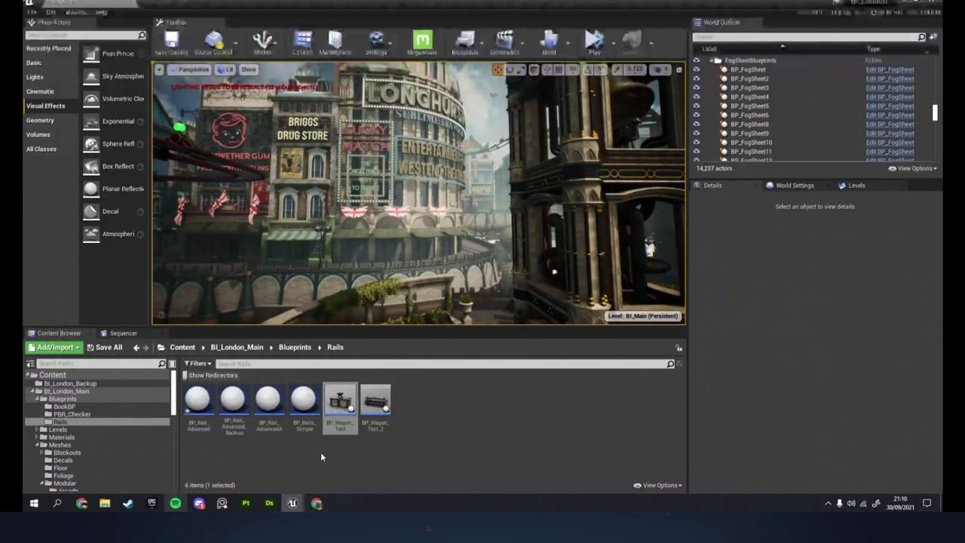
key(w)
right_drag(411, 256, 416, 226)
key(w)
right_drag(384, 294, 424, 273)
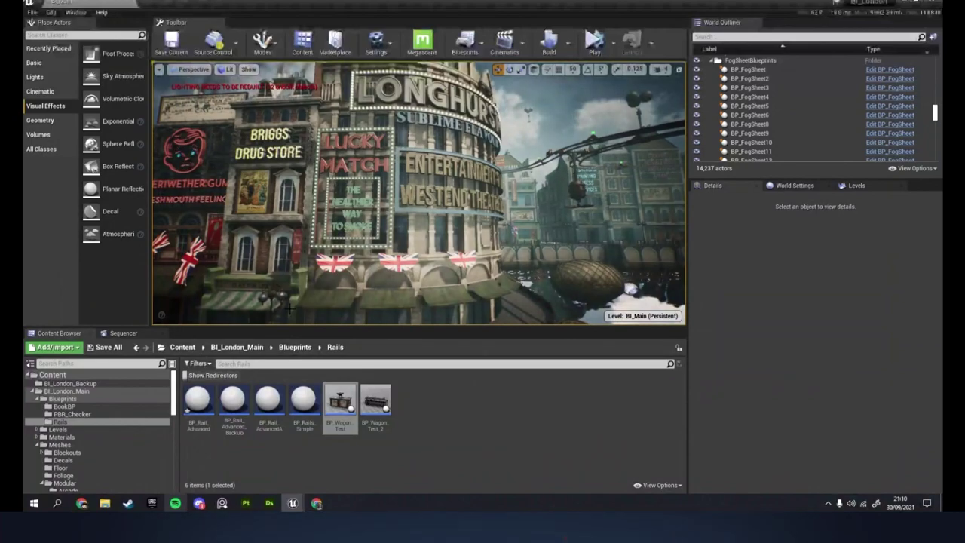
- Switch to Maya and open the recent scene ModularKits1.0066.mb without saving the untitled scene
click(904, 4)
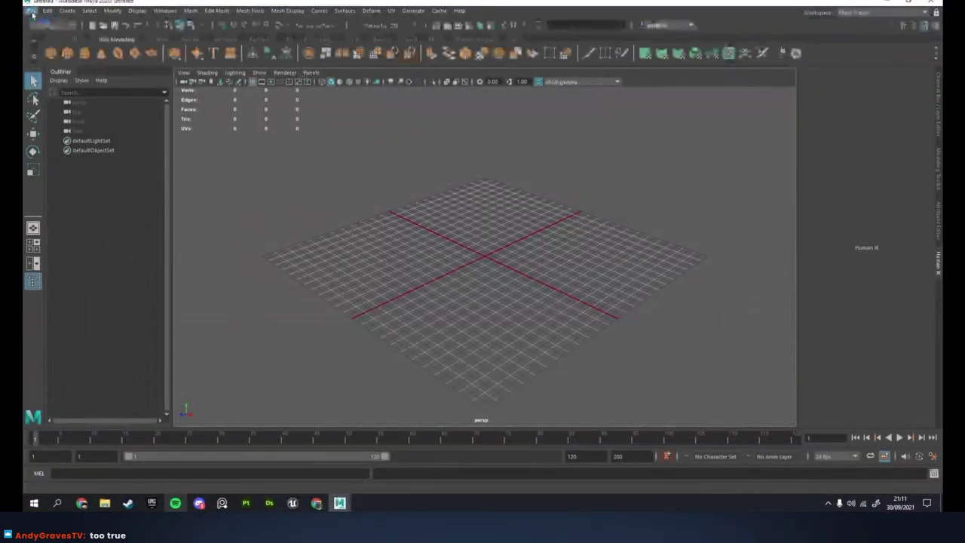
click(33, 12)
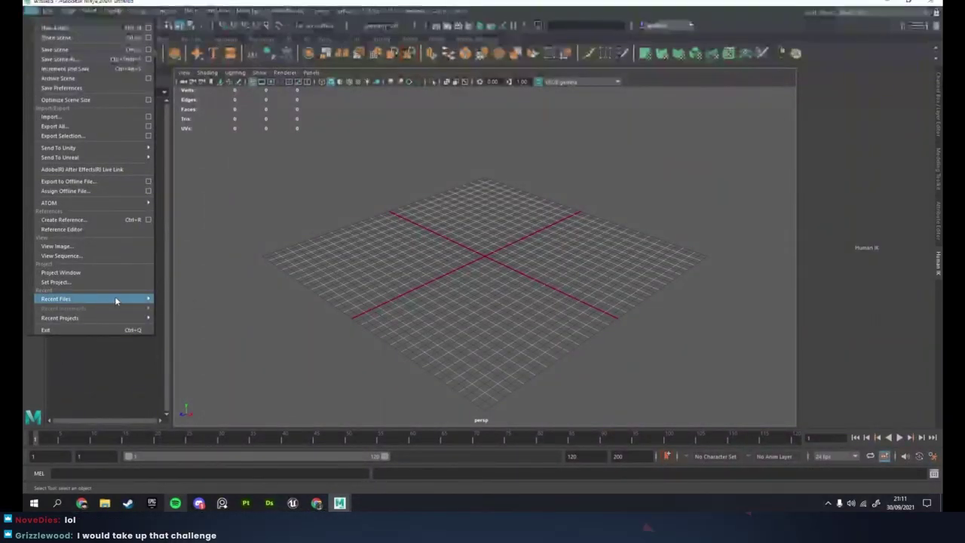
mouse_move(115, 299)
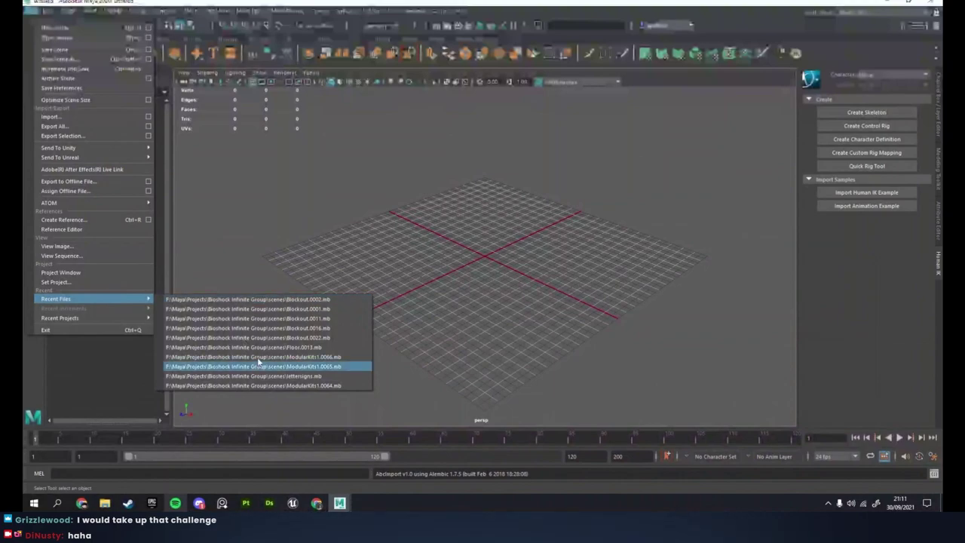
click(275, 356)
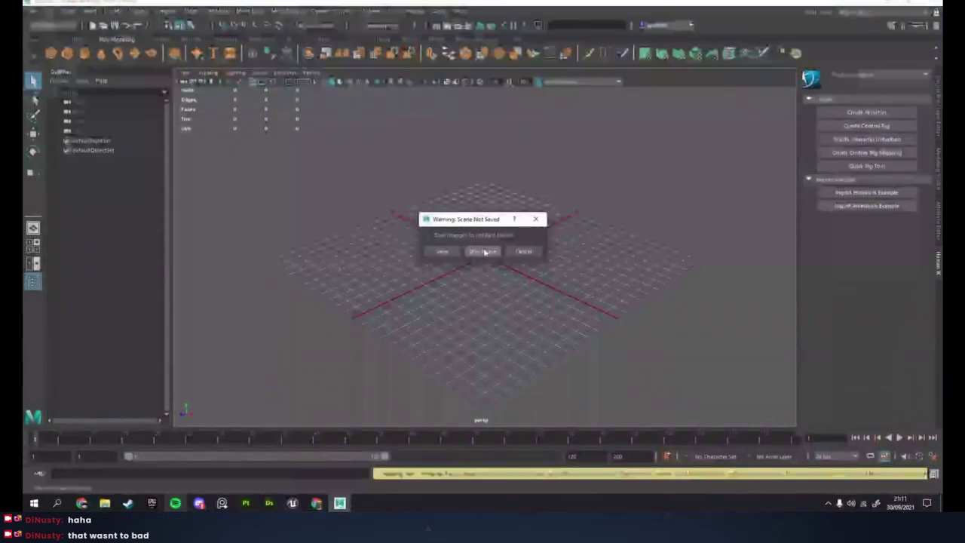
click(489, 249)
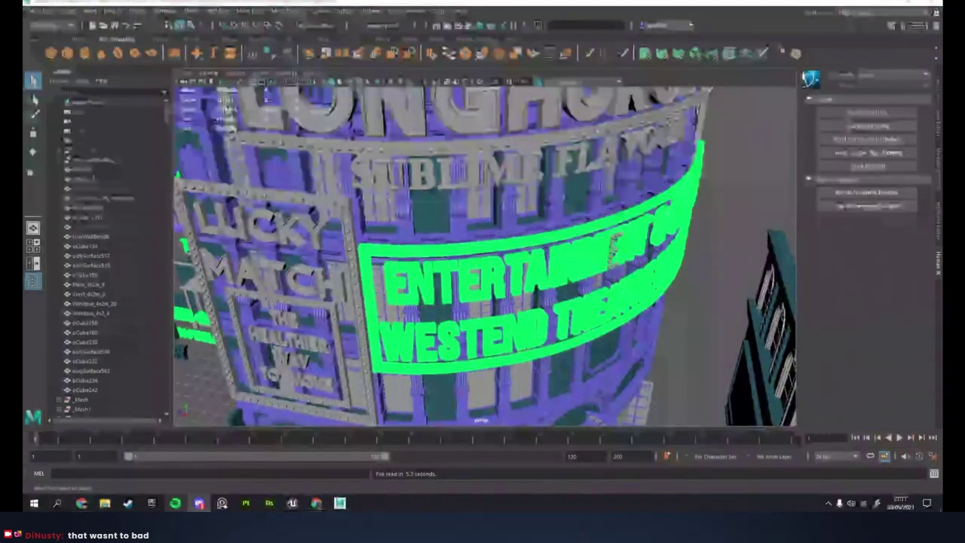
- Examine the Longhurst building's sign meshes and the surrounding modular kit pieces laid out in the scene
scroll(363, 247, down, 2)
scroll(362, 248, down, 5)
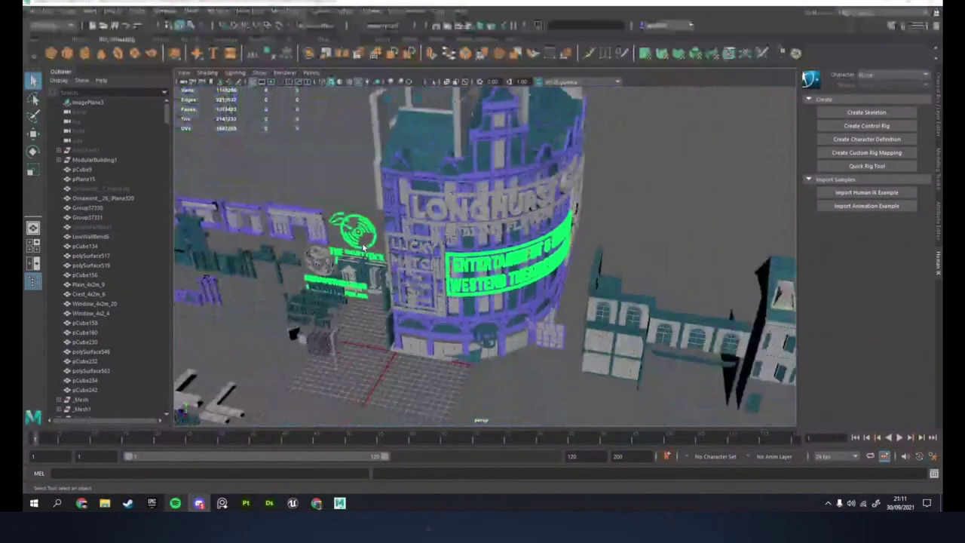
scroll(422, 248, down, 5)
alt+drag(428, 302, 543, 275)
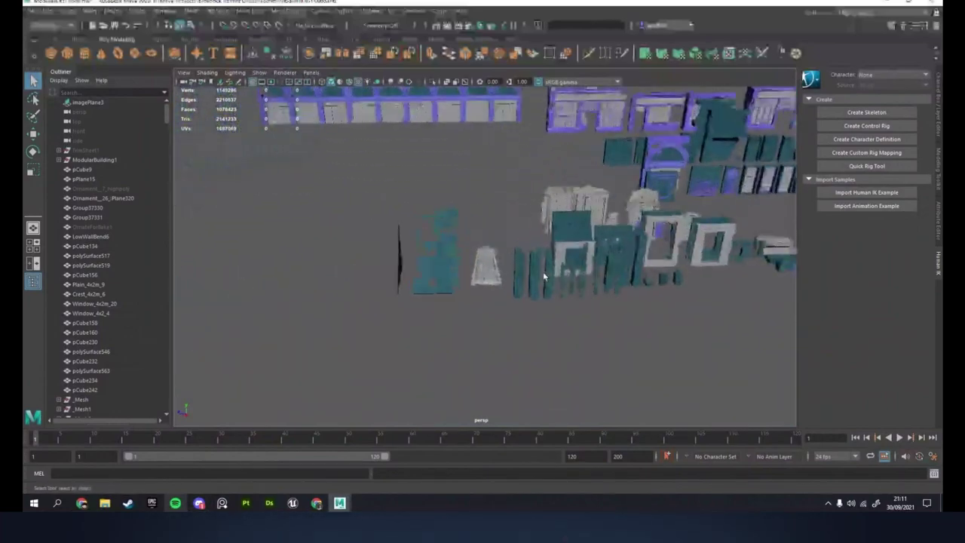
- Examine the pillar modules and the wall panels behind them in the modular kit from closer up
scroll(542, 276, up, 6)
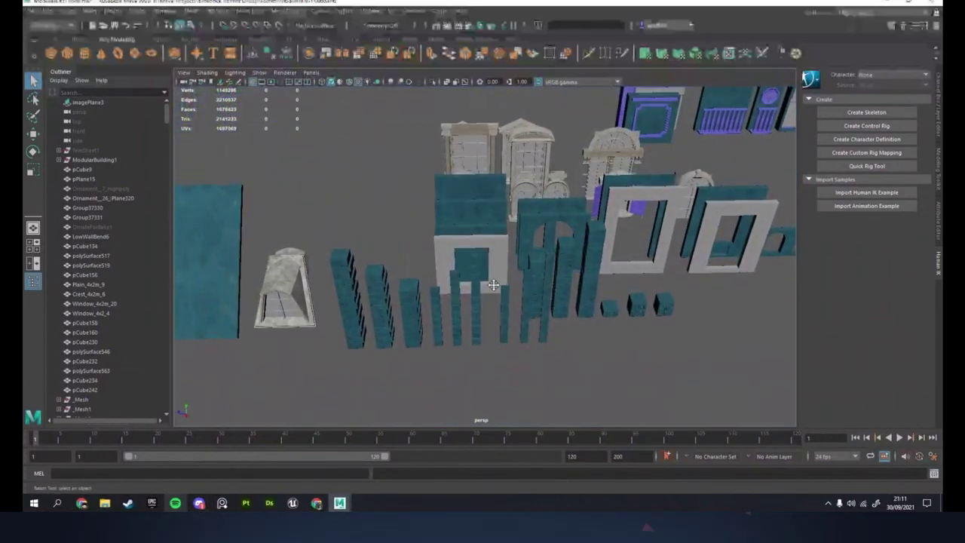
scroll(495, 289, down, 8)
scroll(520, 291, down, 2)
scroll(475, 287, up, 10)
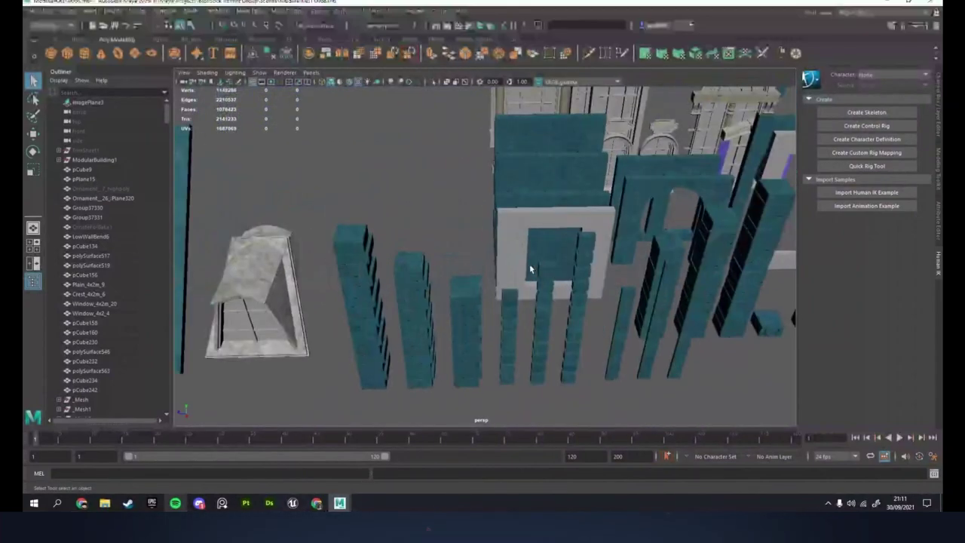
alt+middle_drag(530, 269, 480, 291)
alt+drag(480, 291, 474, 295)
scroll(379, 347, up, 5)
alt+middle_drag(474, 295, 480, 274)
click(376, 361)
scroll(480, 274, down, 2)
alt+drag(481, 274, 467, 271)
- Highlight the stacked plain wall panels, the arched wall panels and the first large window-frame wall together
click(445, 249)
shift+click(476, 194)
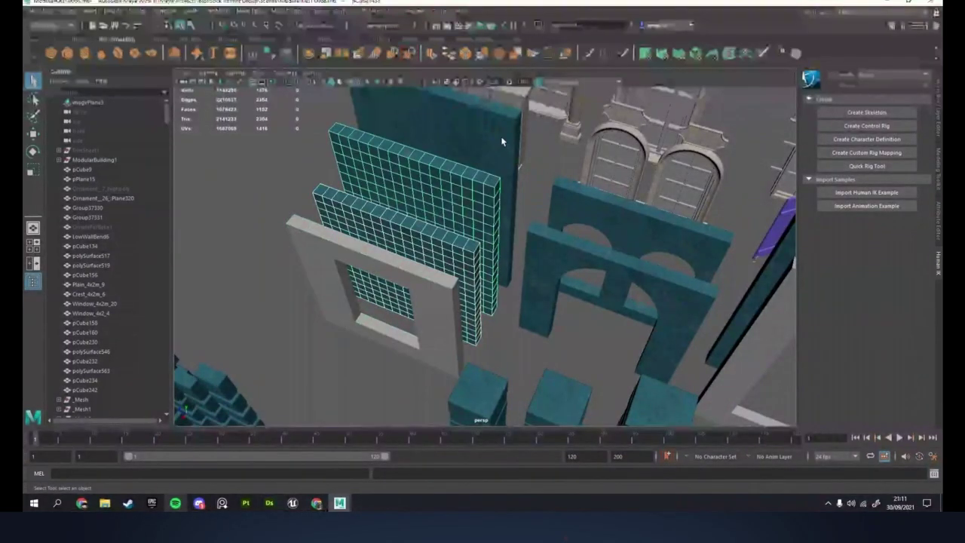
shift+click(503, 141)
scroll(528, 189, down, 2)
alt+middle_drag(555, 243, 498, 238)
shift+click(511, 241)
shift+click(534, 206)
alt+middle_drag(630, 247, 515, 237)
shift+click(541, 229)
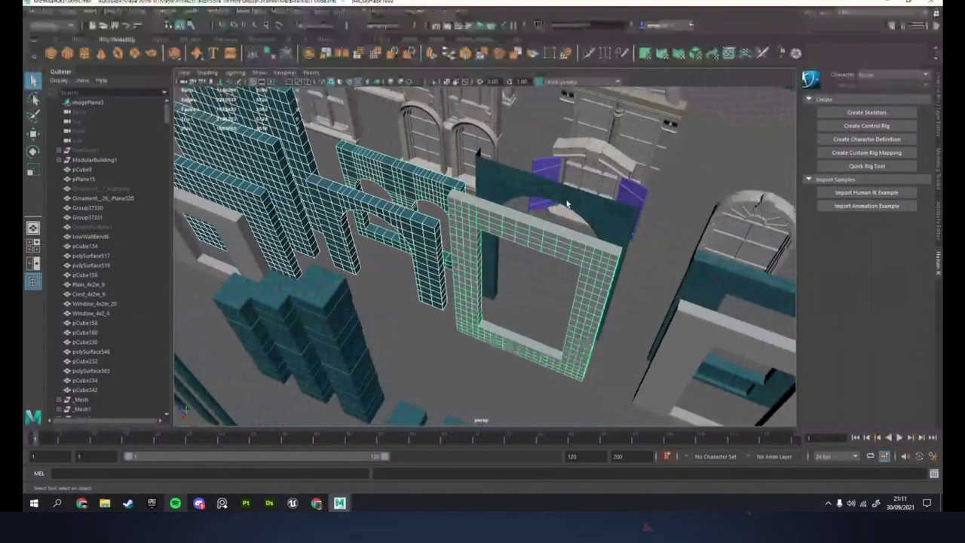
- Add the remaining arched and window wall panels and the small window-frame wall to the selection, then clear it
shift+click(566, 206)
scroll(588, 242, down, 3)
alt+middle_drag(667, 311, 546, 272)
shift+click(546, 274)
shift+click(561, 241)
alt+middle_drag(690, 347, 570, 268)
shift+click(570, 268)
scroll(565, 267, down, 2)
alt+drag(485, 265, 532, 274)
alt+middle_drag(226, 251, 415, 278)
shift+click(415, 279)
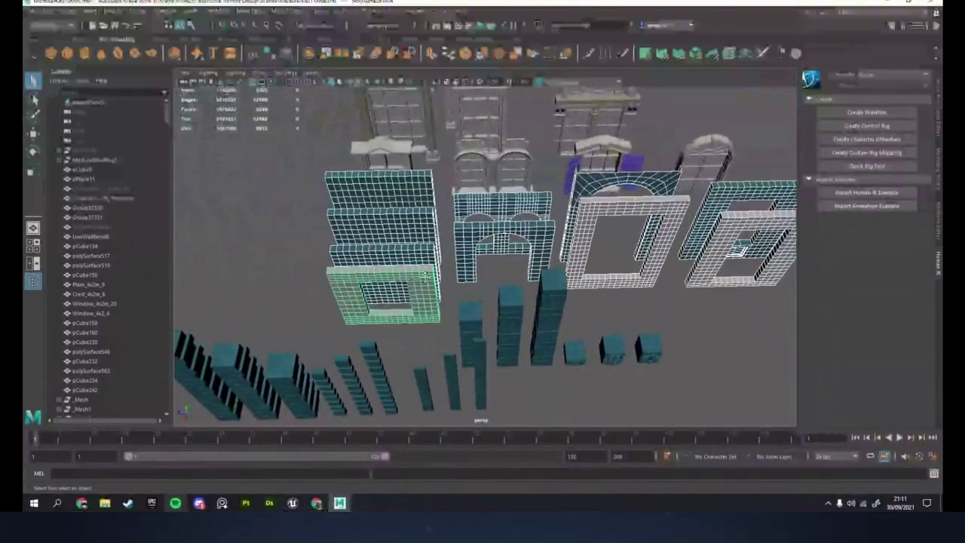
alt+drag(445, 281, 495, 279)
click(418, 274)
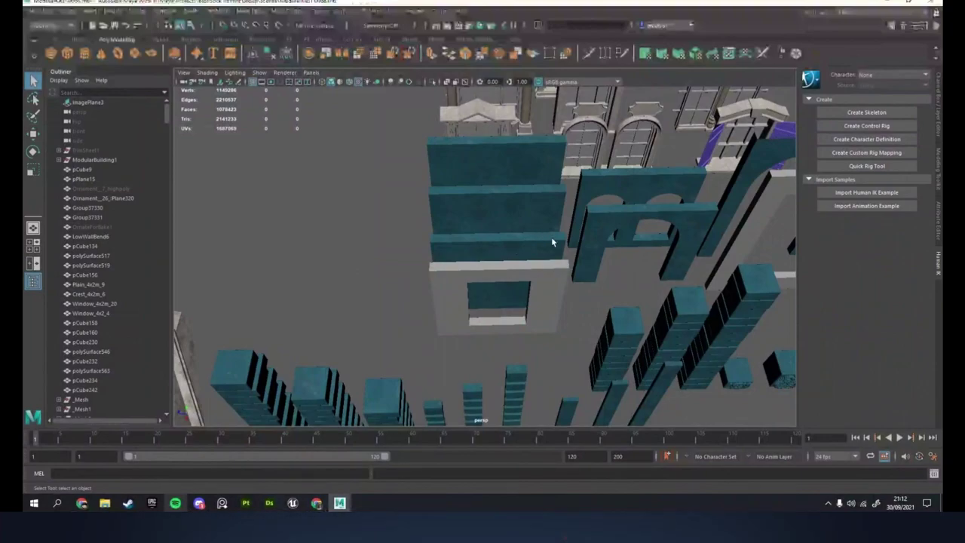
- Select the row of nine pillar modules in front of the wall panels and frame them in the view
alt+drag(579, 256, 527, 236)
scroll(482, 277, down, 5)
scroll(541, 307, up, 5)
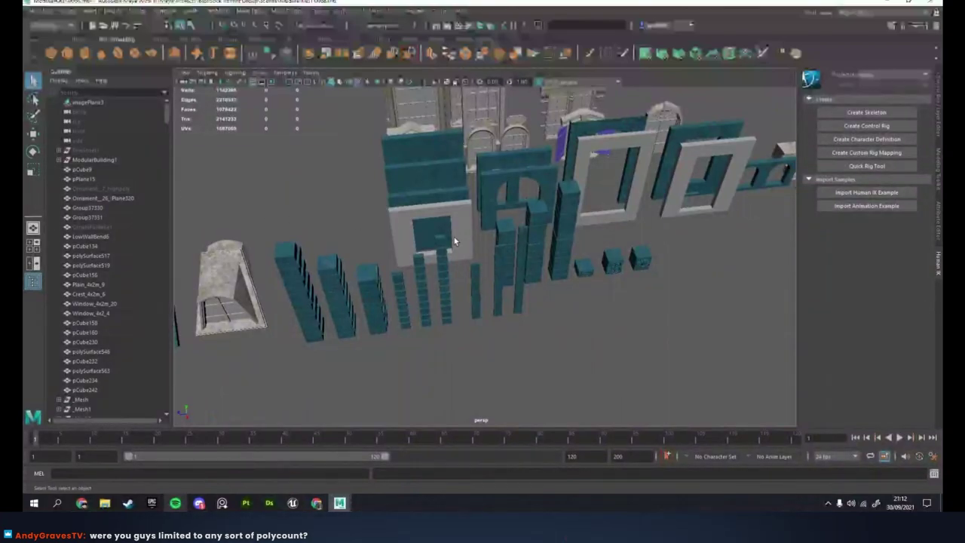
alt+drag(632, 260, 490, 311)
drag(615, 328, 644, 317)
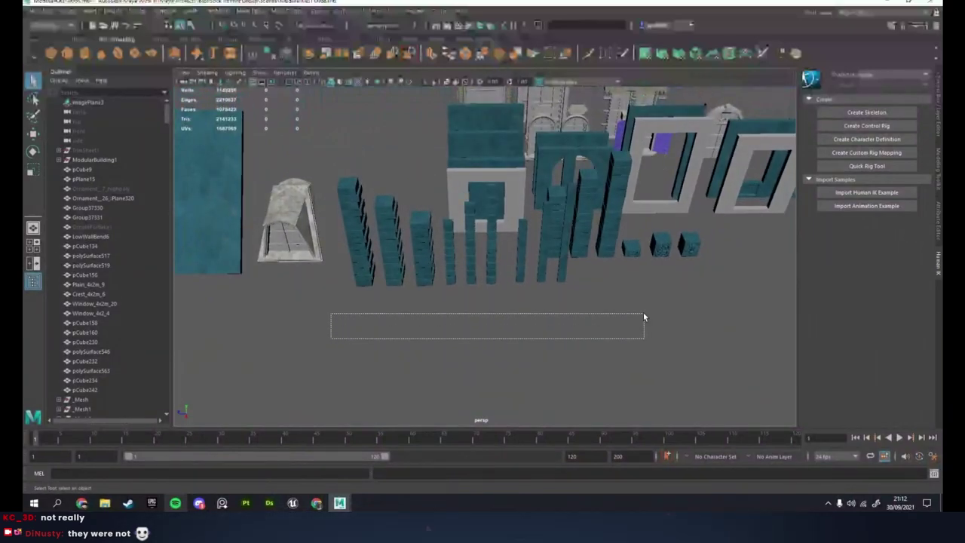
drag(655, 276, 656, 272)
key(f)
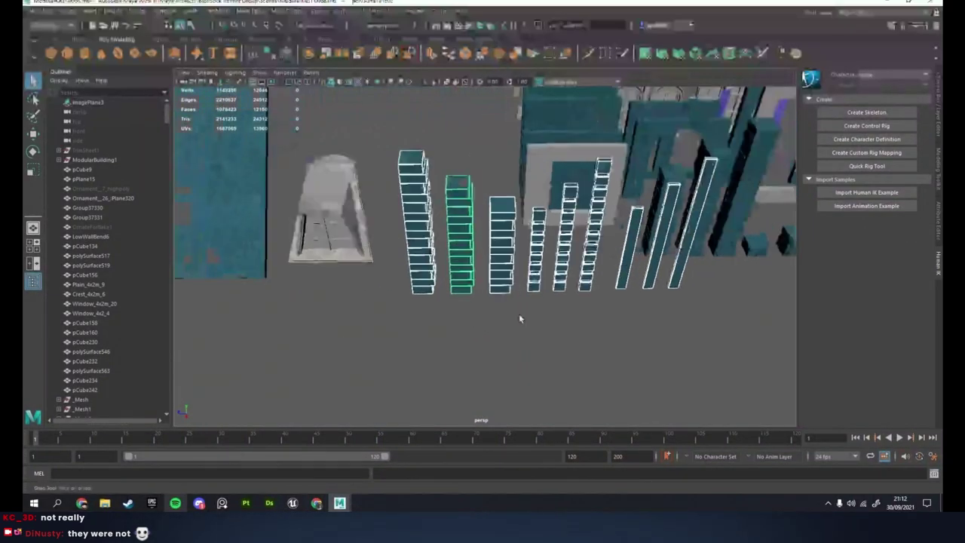
- Highlight the wide and narrow stepped pillars piece by piece to compare their heights, then clear the selection
click(491, 230)
click(381, 223)
shift+click(431, 225)
shift+click(484, 229)
alt+middle_drag(558, 322, 504, 330)
shift+click(474, 250)
shift+click(510, 250)
shift+click(546, 249)
alt+middle_drag(612, 332, 515, 336)
scroll(481, 318, down, 3)
click(475, 312)
click(452, 304)
key(w)
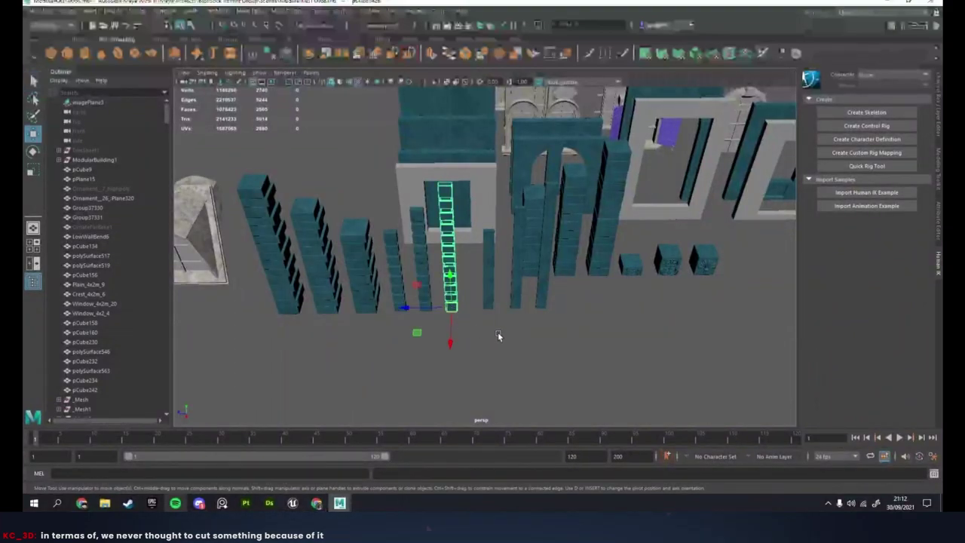
click(495, 335)
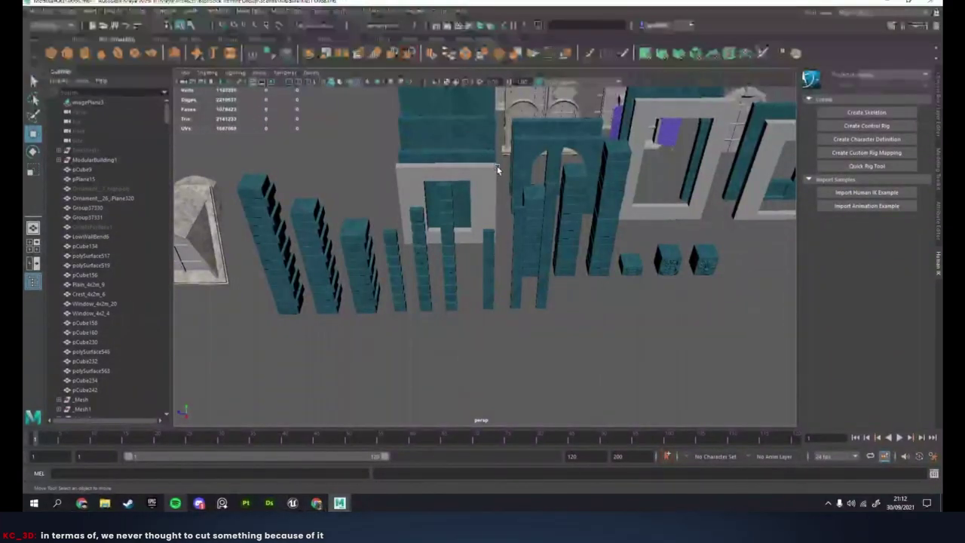
- Highlight the three ornamental cube blocks and the two tall pillars beside them, then clear the selection
alt+middle_drag(591, 305, 487, 340)
drag(645, 356, 591, 340)
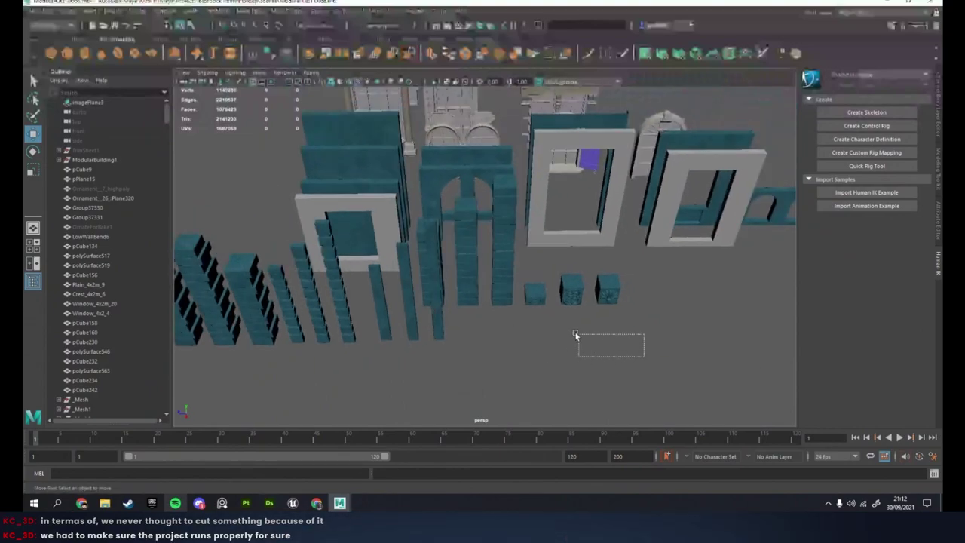
drag(531, 288, 524, 262)
alt+middle_drag(588, 346, 512, 351)
scroll(463, 310, up, 4)
scroll(463, 310, down, 2)
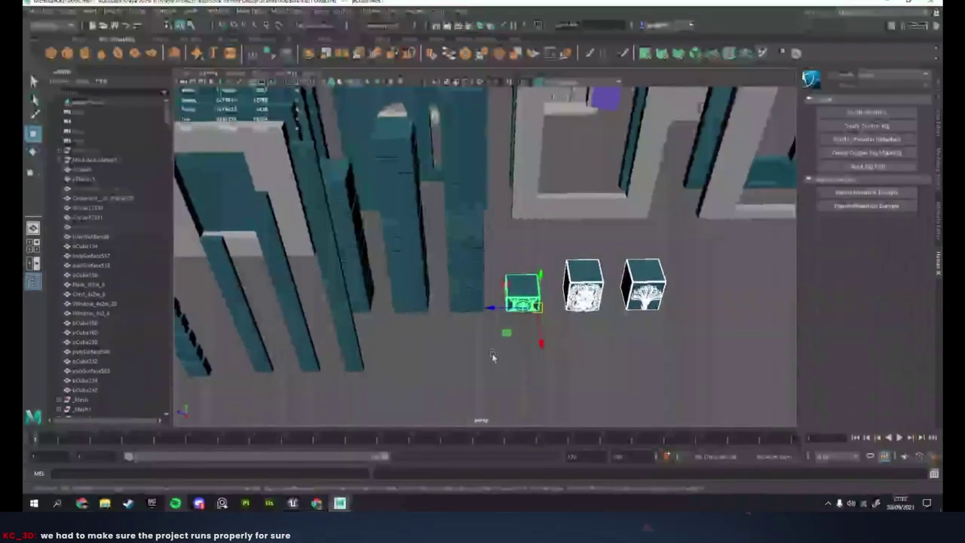
click(527, 324)
drag(526, 323, 640, 288)
drag(427, 310, 456, 289)
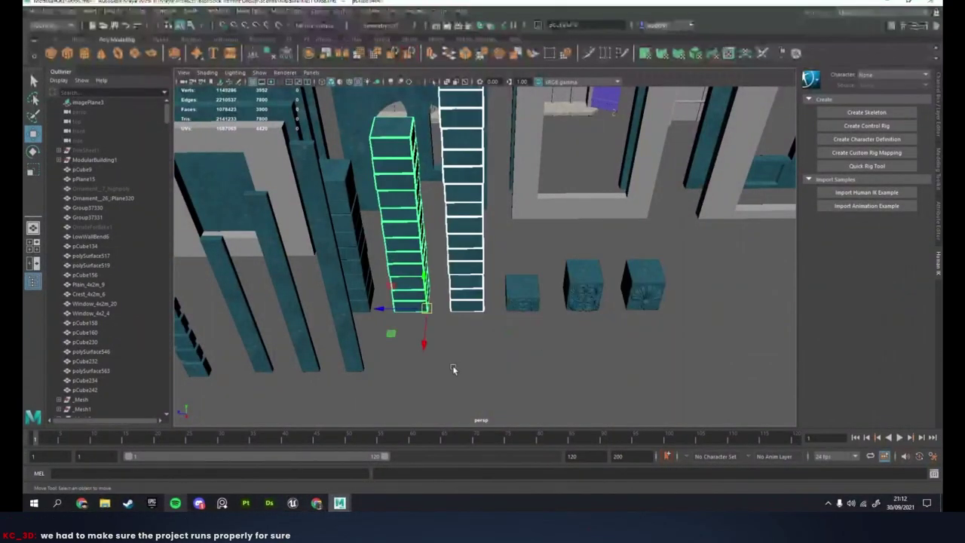
click(455, 368)
- Return to the Longhurst building and examine its curved facade and sign meshes from several angles
scroll(601, 275, down, 12)
alt+middle_drag(592, 241, 204, 379)
scroll(452, 324, up, 5)
alt+middle_drag(452, 328, 516, 289)
alt+drag(516, 288, 553, 266)
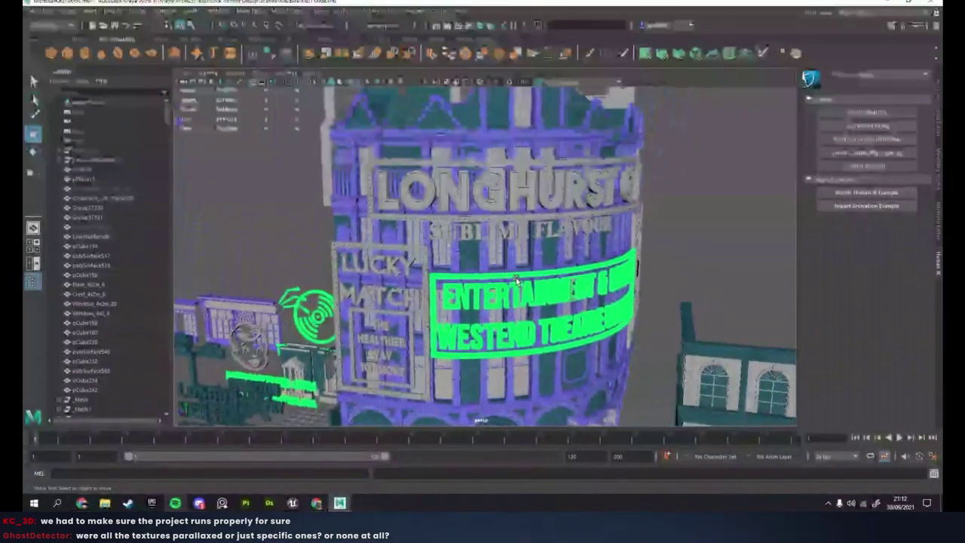
scroll(528, 256, up, 3)
alt+middle_drag(506, 249, 528, 321)
alt+drag(521, 322, 545, 316)
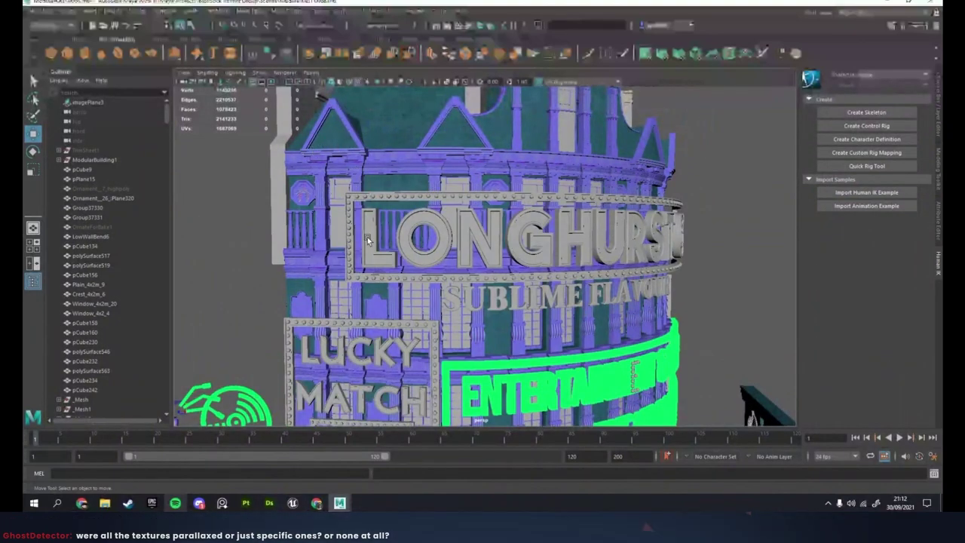
alt+drag(318, 202, 462, 259)
scroll(459, 262, down, 5)
alt+middle_drag(515, 275, 521, 248)
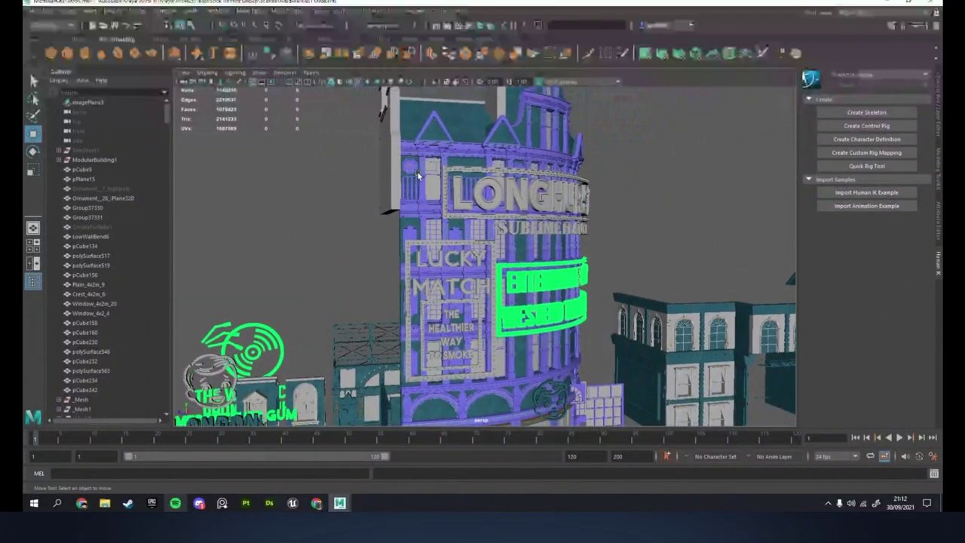
- Try deleting the Longhurst sign from the building's facade, then undo the deletion
click(472, 203)
key(Delete)
alt+drag(476, 211, 448, 167)
key(ctrl+z)
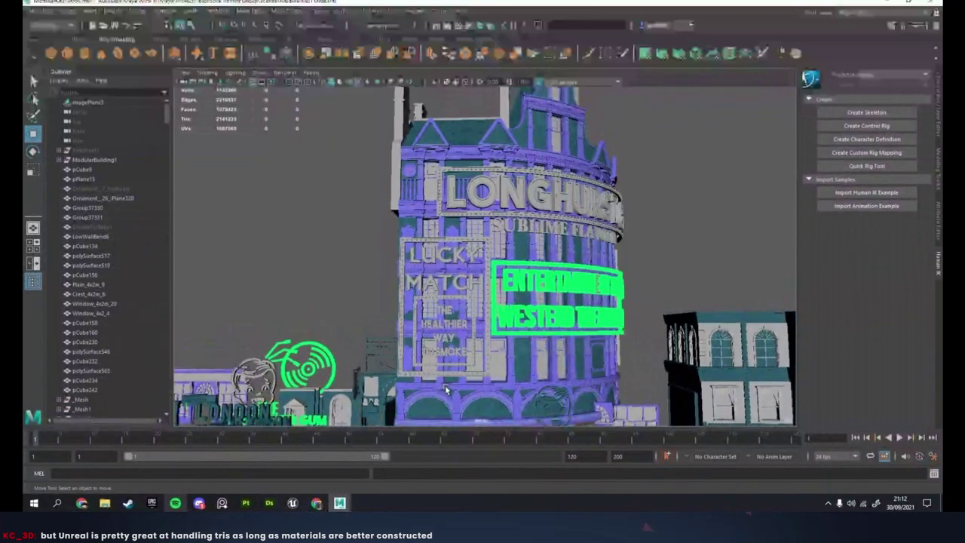
- Survey the whole Longhurst building, its neighbouring facades and the shopfront and sign pieces laid out around it
alt+right_drag(680, 175, 568, 212)
alt+drag(568, 212, 567, 237)
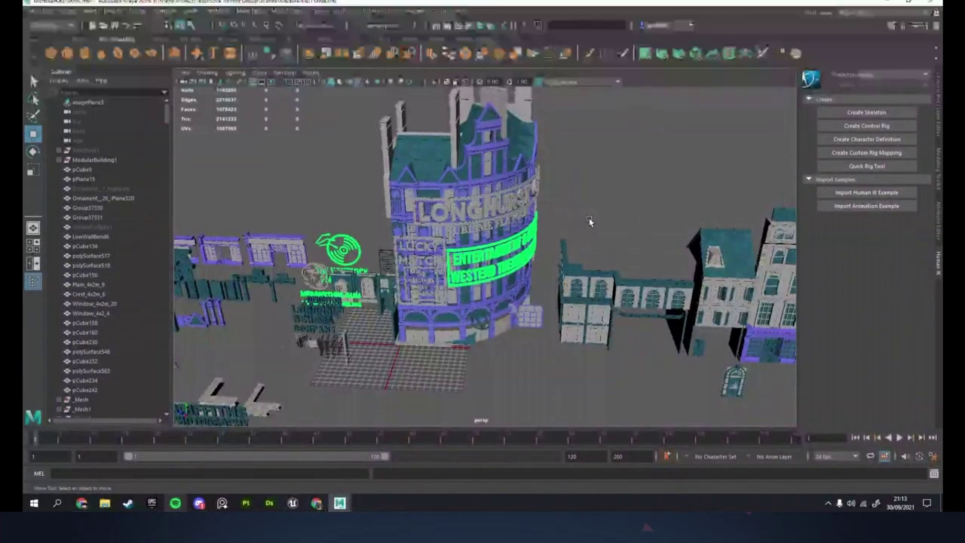
scroll(590, 220, up, 3)
alt+drag(581, 261, 520, 258)
alt+middle_drag(577, 245, 502, 244)
alt+drag(501, 243, 570, 237)
alt+middle_drag(570, 234, 608, 205)
scroll(598, 224, down, 4)
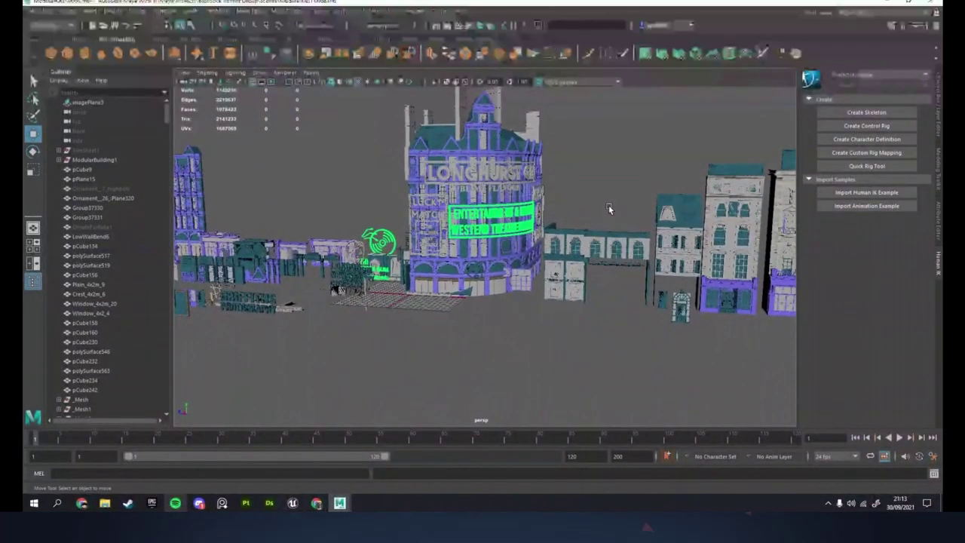
alt+drag(609, 204, 579, 304)
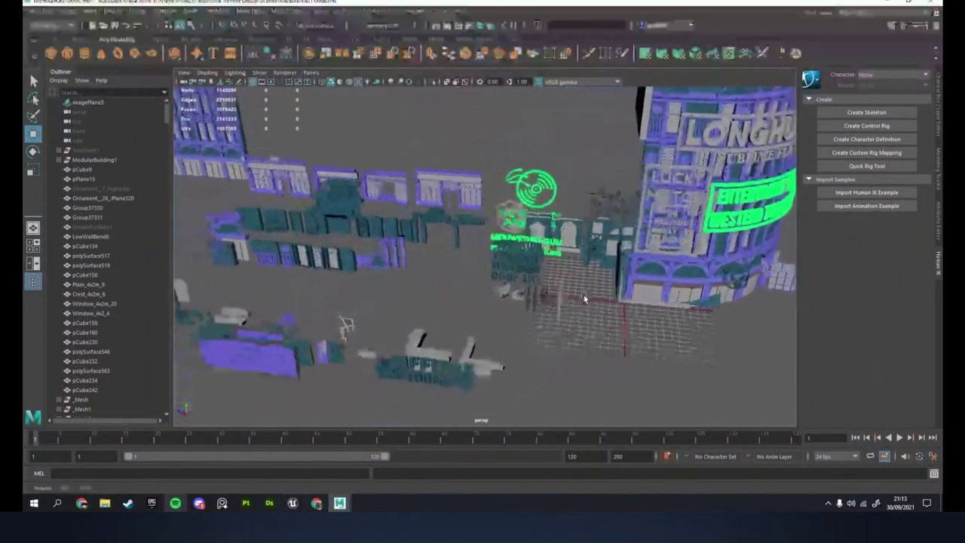
scroll(576, 307, up, 4)
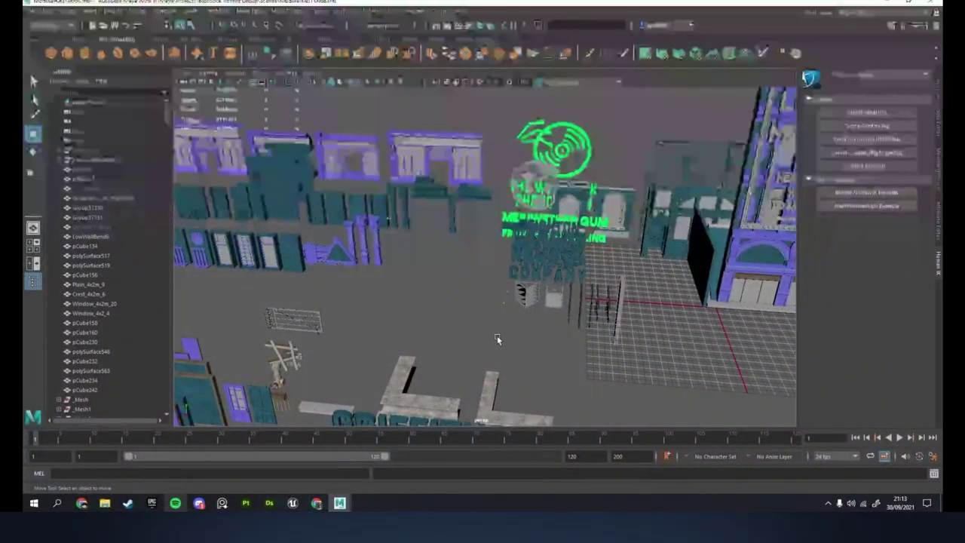
mouse_move(510, 342)
alt+mouse_down()
mouse_move(463, 344)
mouse_move(608, 339)
mouse_move(422, 360)
mouse_move(510, 346)
alt+mouse_up()
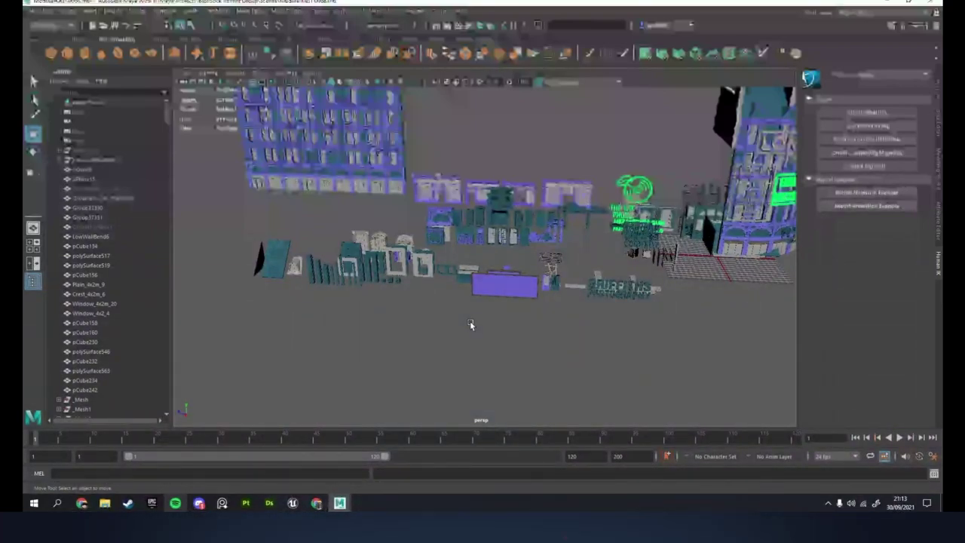
- Look over the full row of wall, window and pillar modules beside the purple floor panel
scroll(484, 321, up, 6)
alt+middle_drag(399, 334, 476, 331)
scroll(614, 308, up, 2)
scroll(476, 332, down, 3)
alt+drag(475, 332, 482, 336)
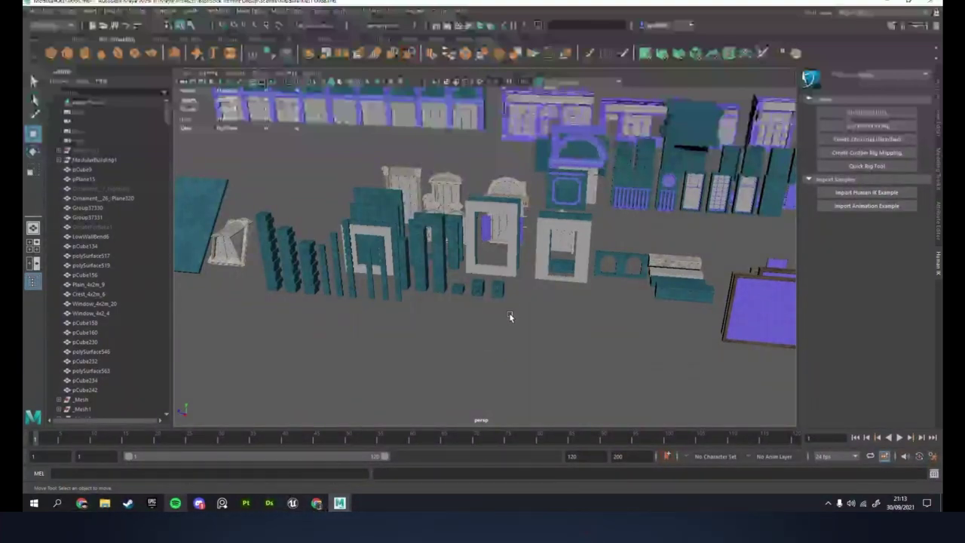
scroll(510, 317, up, 3)
scroll(511, 316, down, 5)
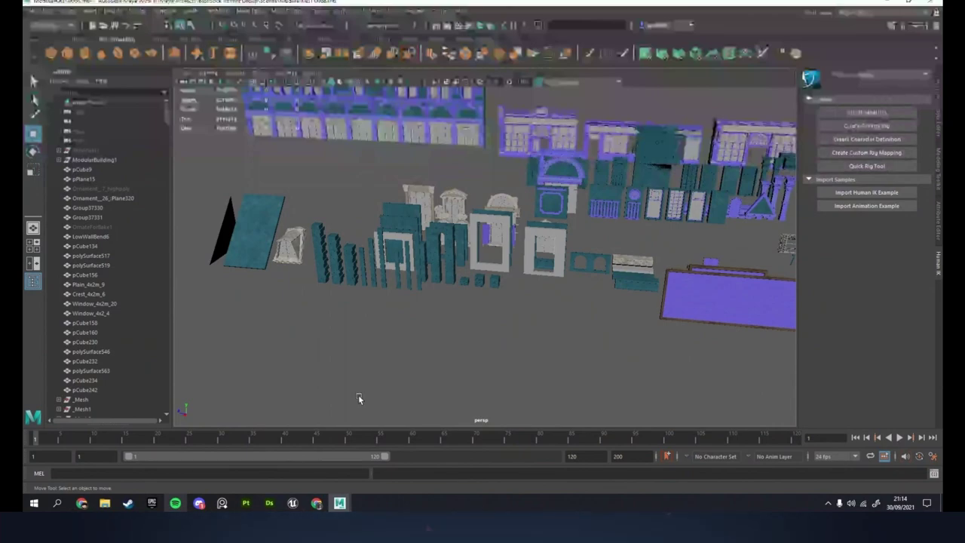
alt+middle_drag(468, 382, 418, 389)
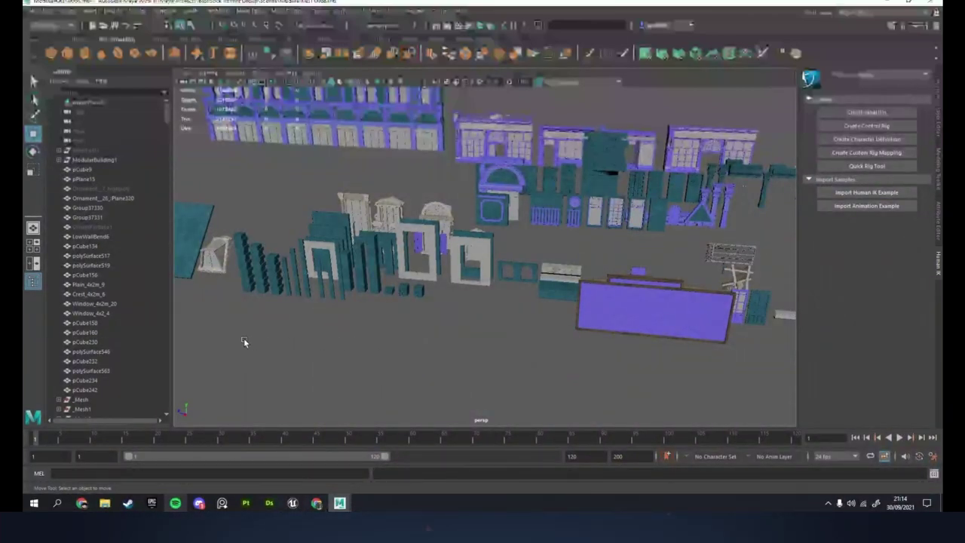
drag(233, 330, 397, 310)
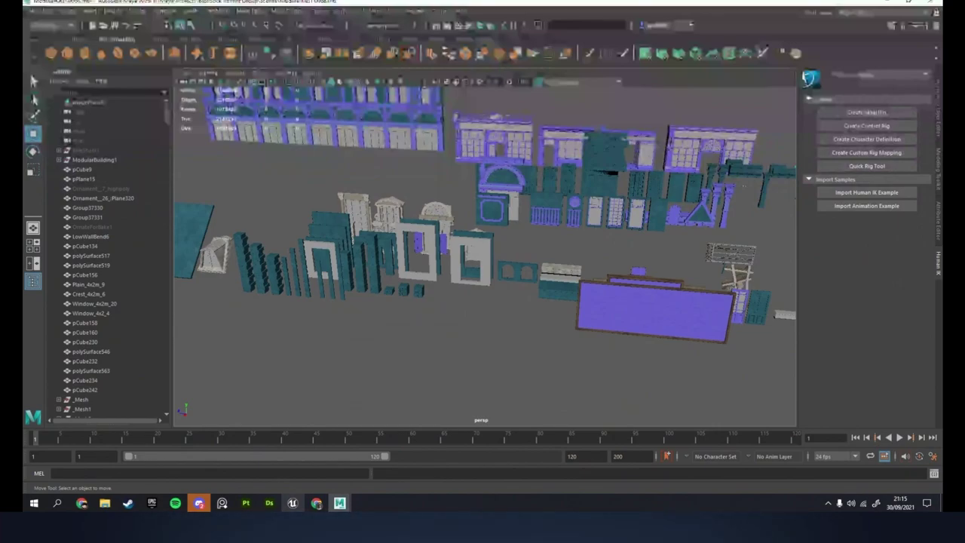
- Switch to the Unreal Editor and clear the accidental selection of the smoke effect in the level
click(292, 504)
mouse_move(418, 193)
right_down()
mouse_move(482, 197)
mouse_move(430, 193)
right_up()
key(w)
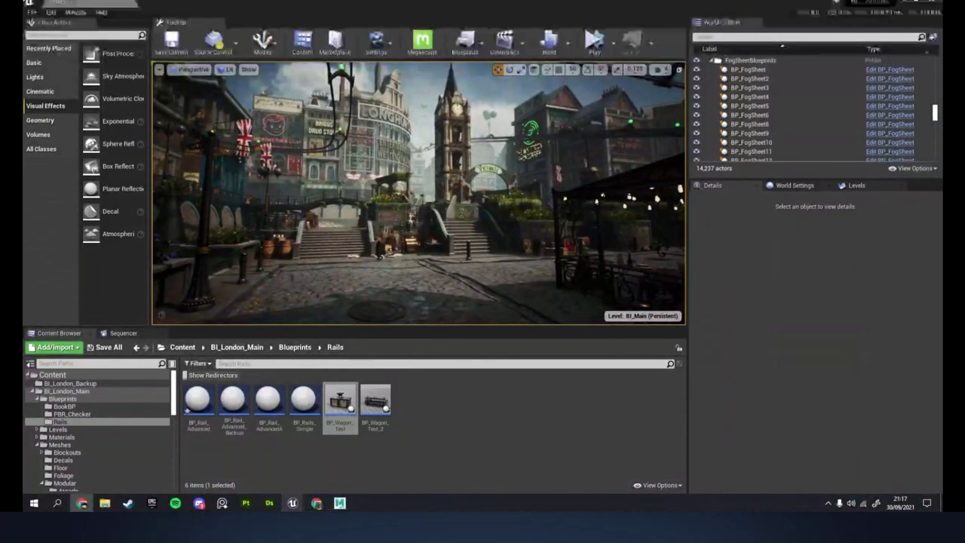
click(414, 293)
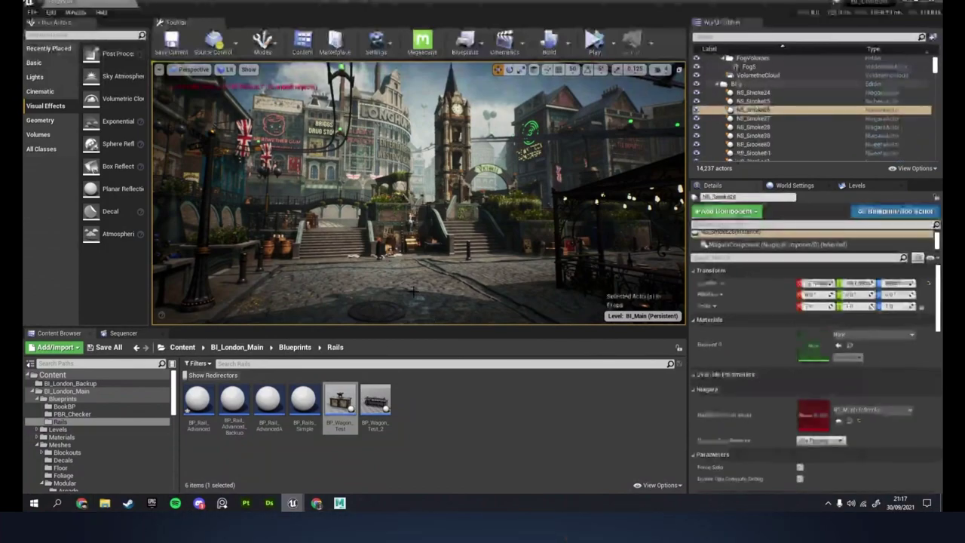
key(Escape)
- Show the level viewport full screen and go to camera bookmark 1 to look around the scene
key(F11)
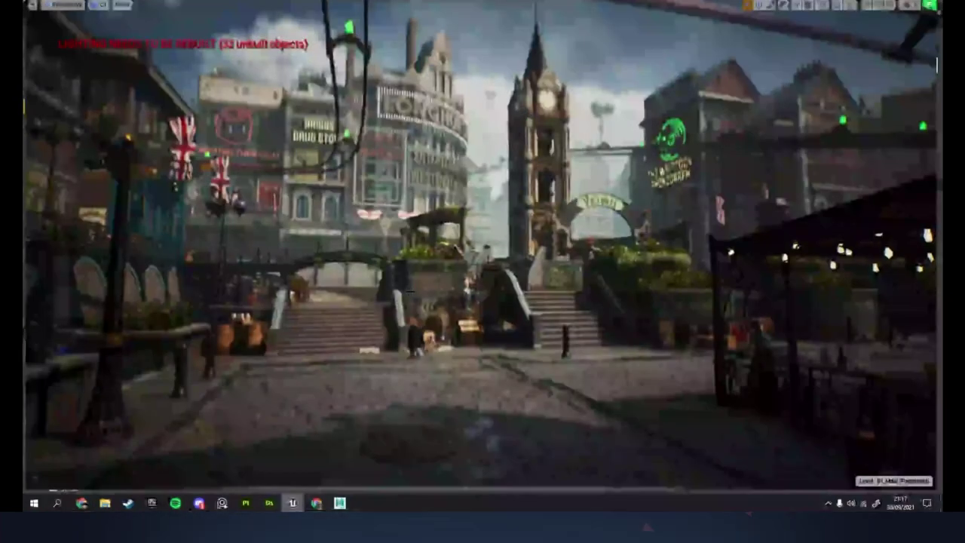
key(1)
scroll(404, 296, up, 5)
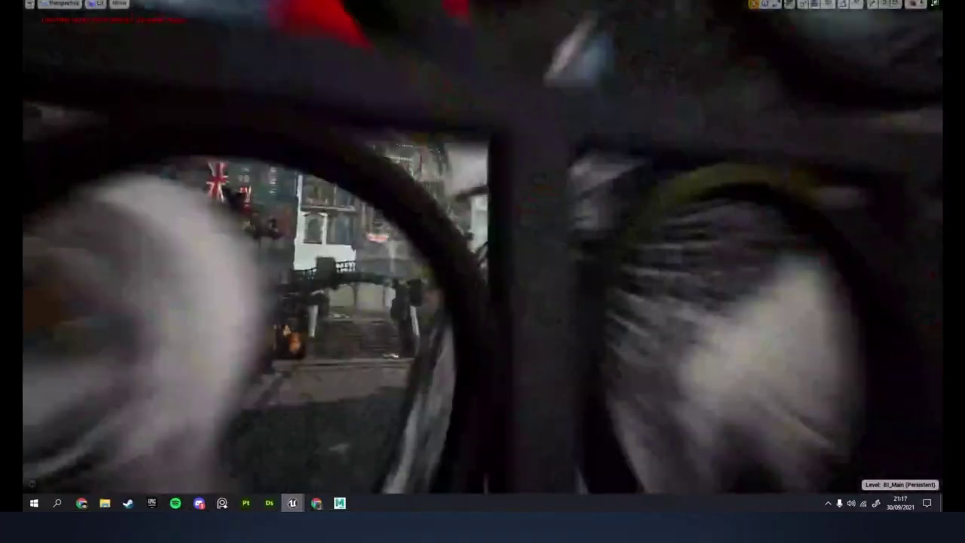